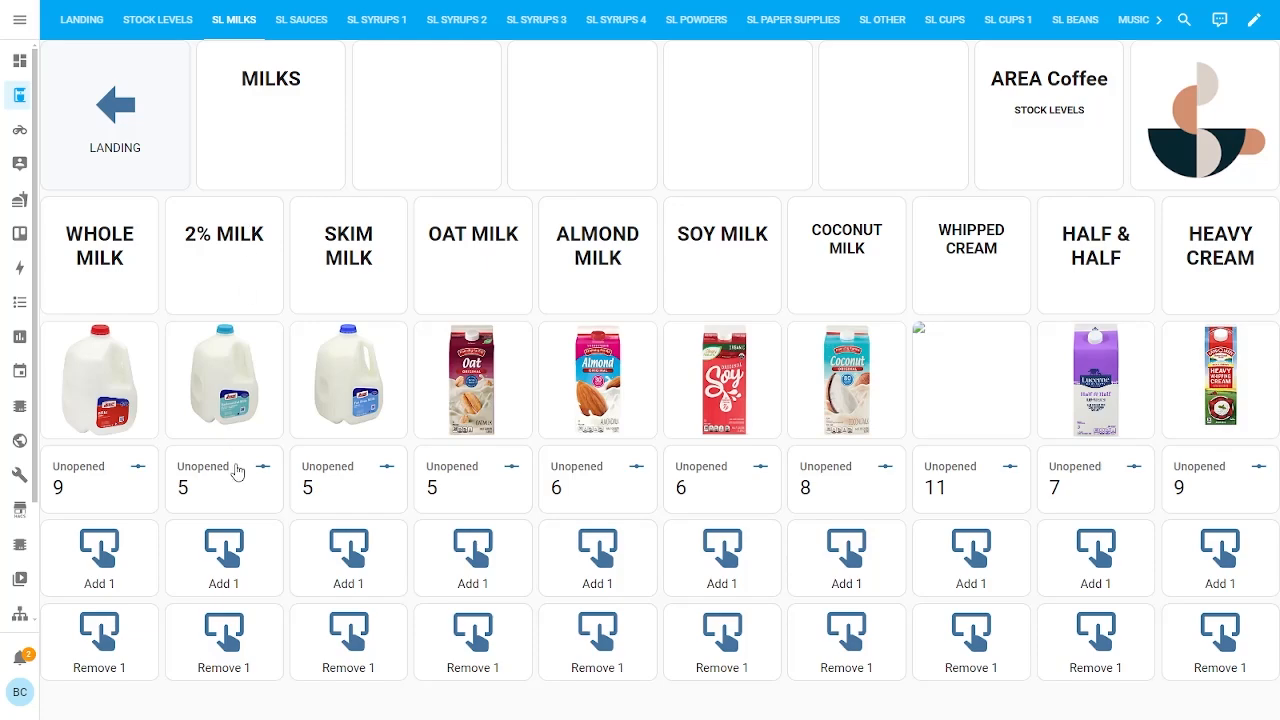
# Leave the milk stock page and open the Dashboards list under Settings
pyautogui.click(136, 163)
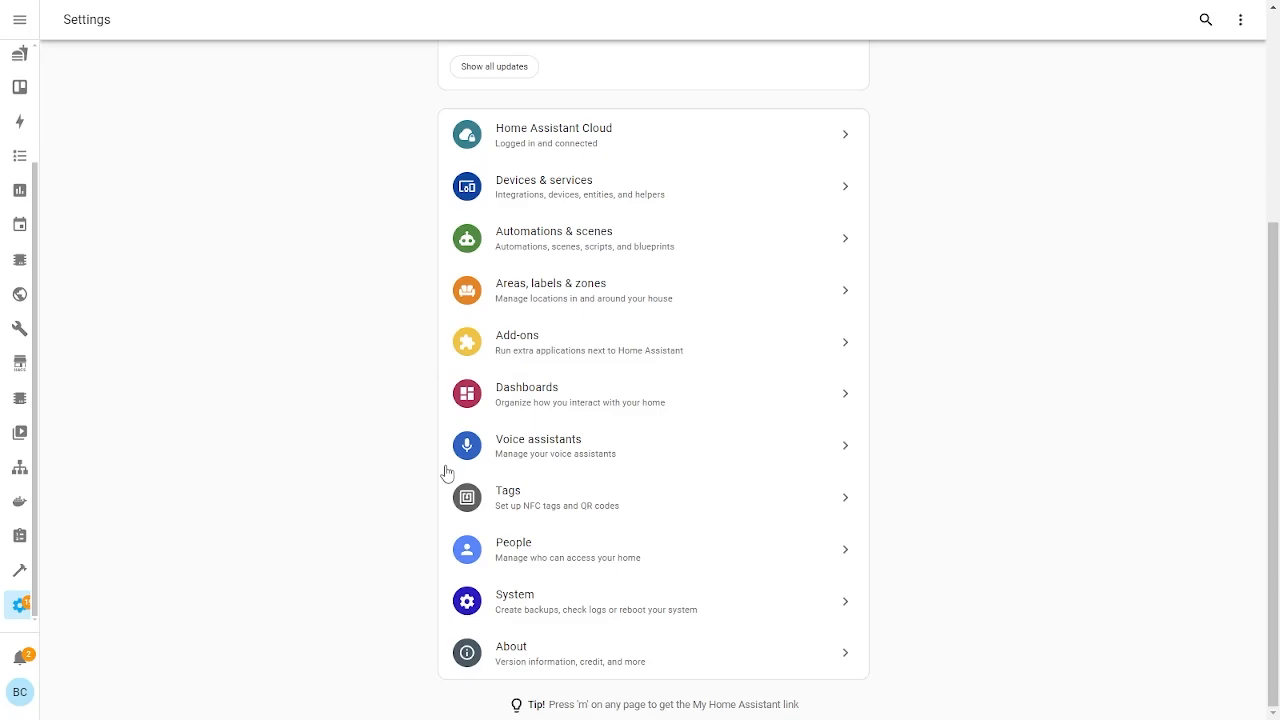
pyautogui.click(480, 402)
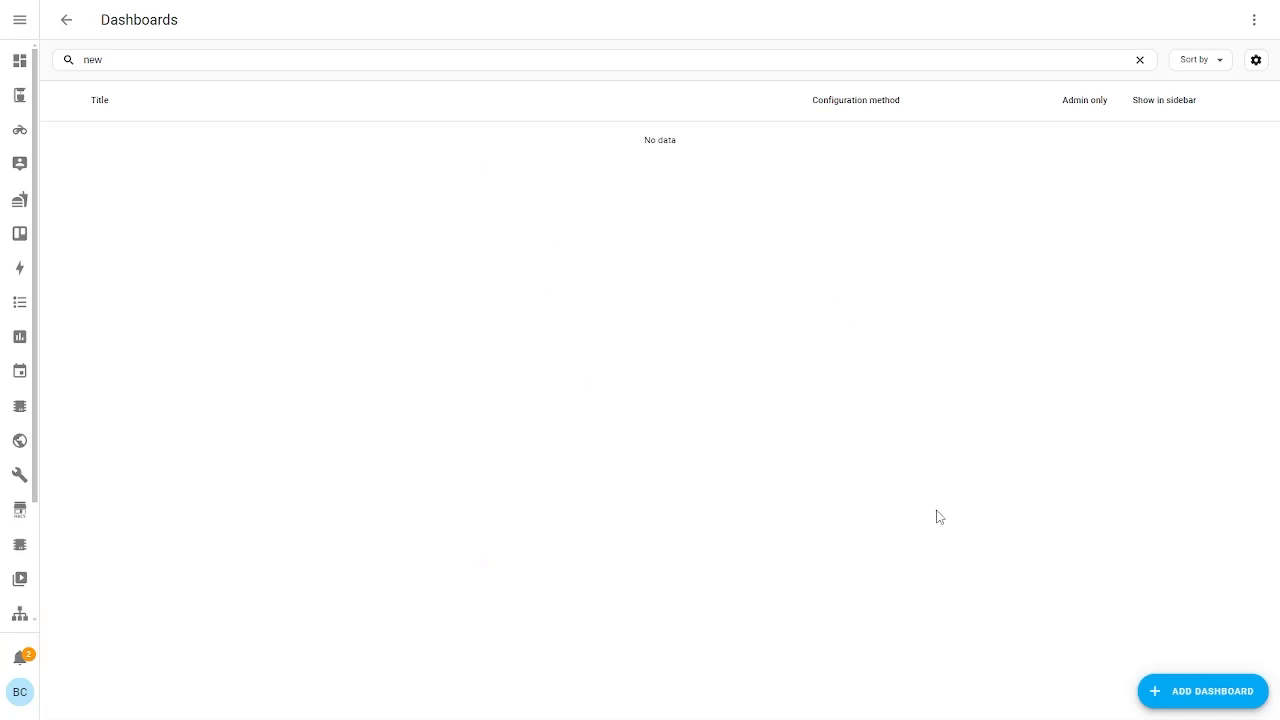
# Create a blank dashboard from scratch titled 'Test Video' with Show in sidebar turned off
pyautogui.click(1171, 692)
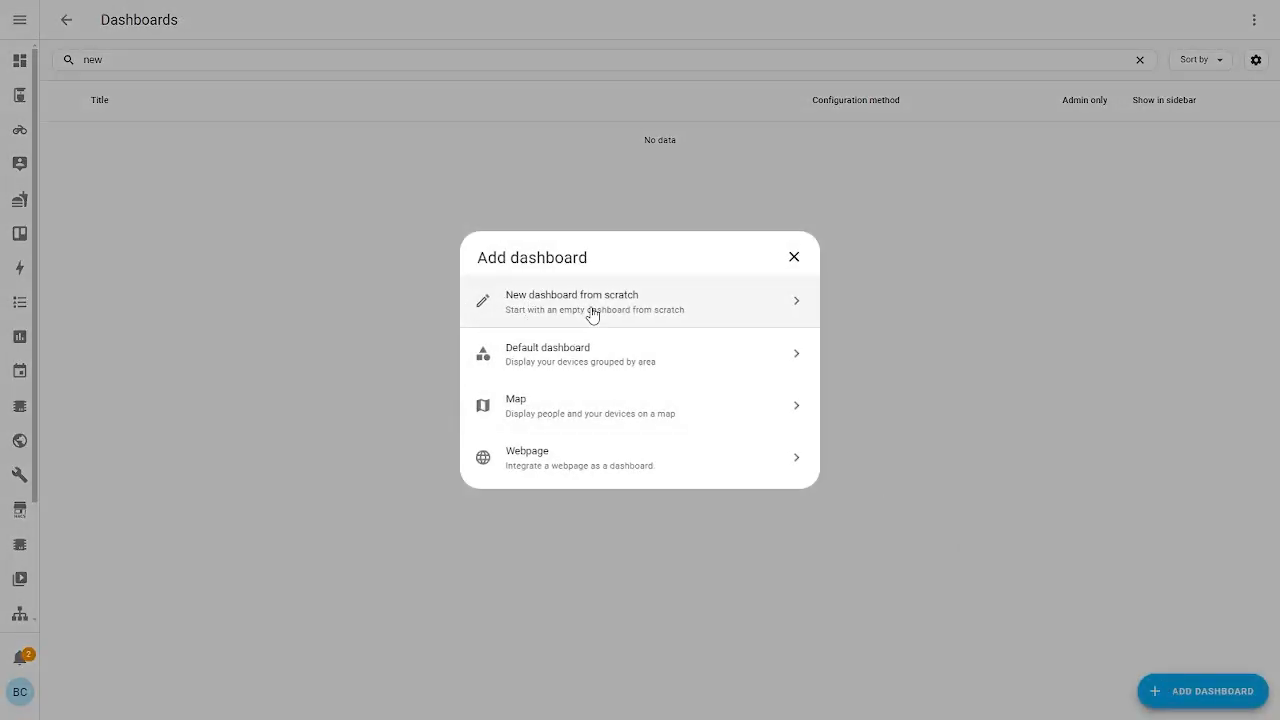
pyautogui.click(627, 316)
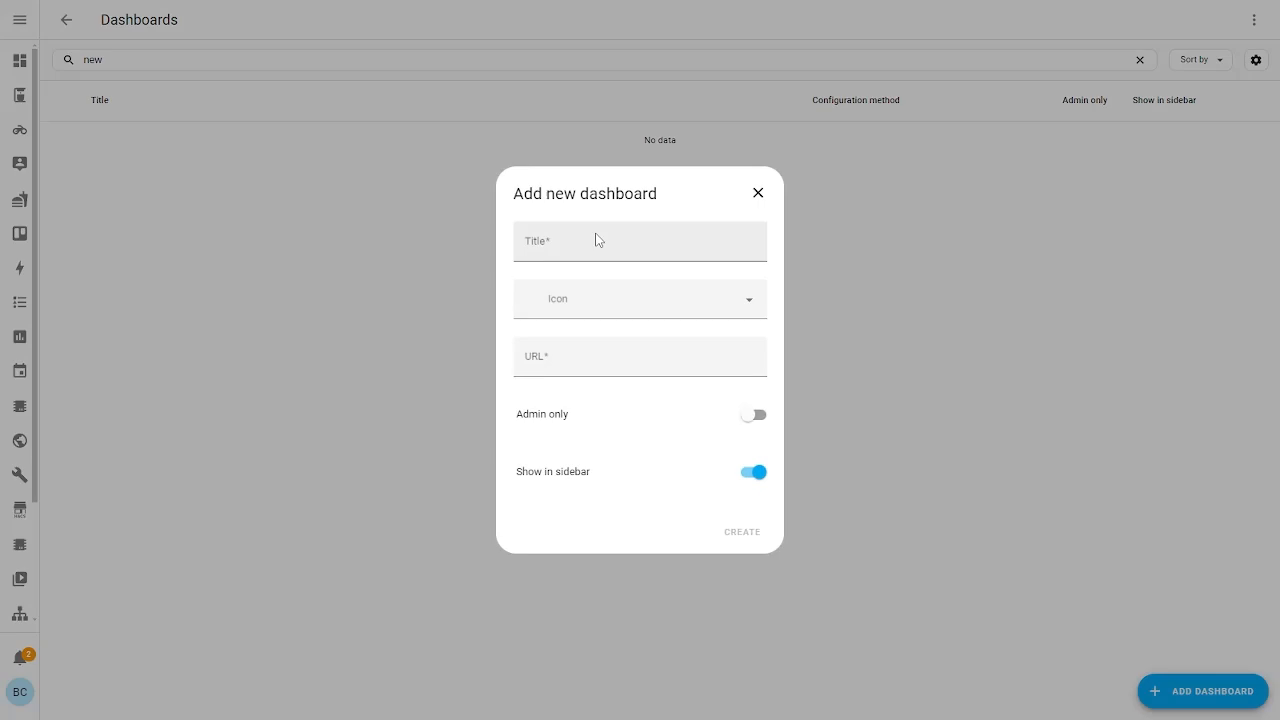
pyautogui.click(602, 242)
pyautogui.write('Test')
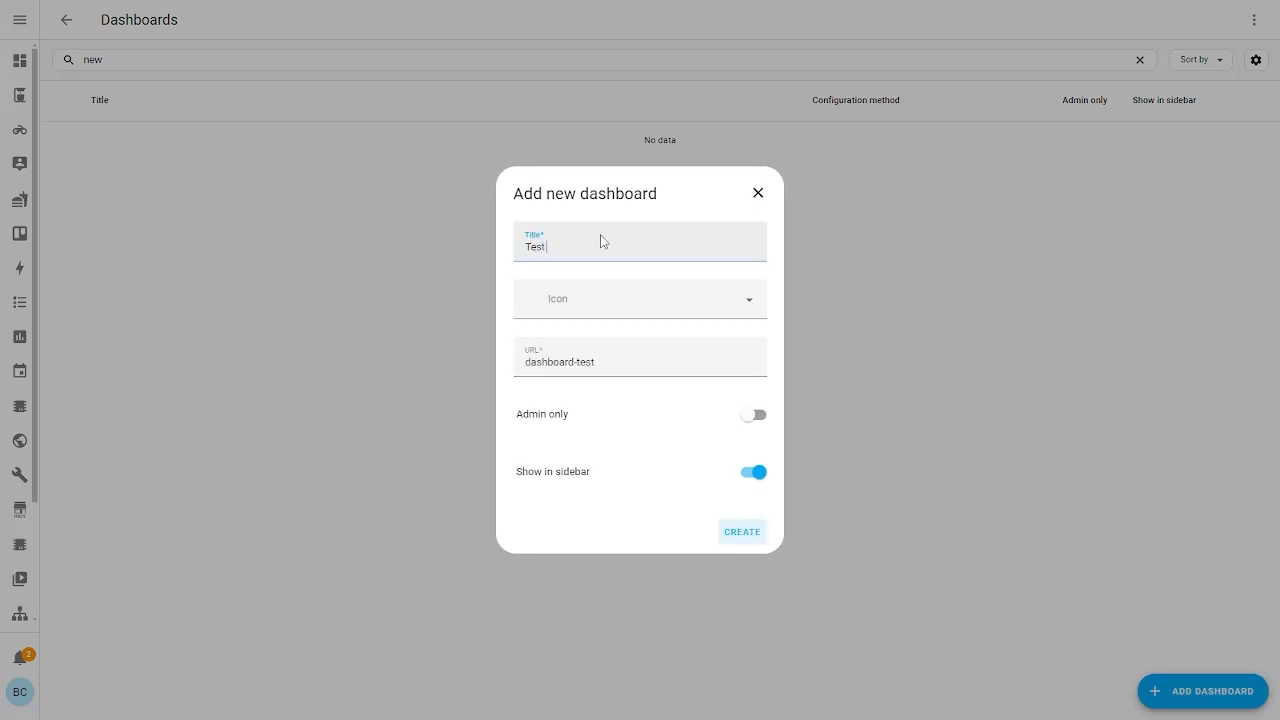
pyautogui.write(' Video')
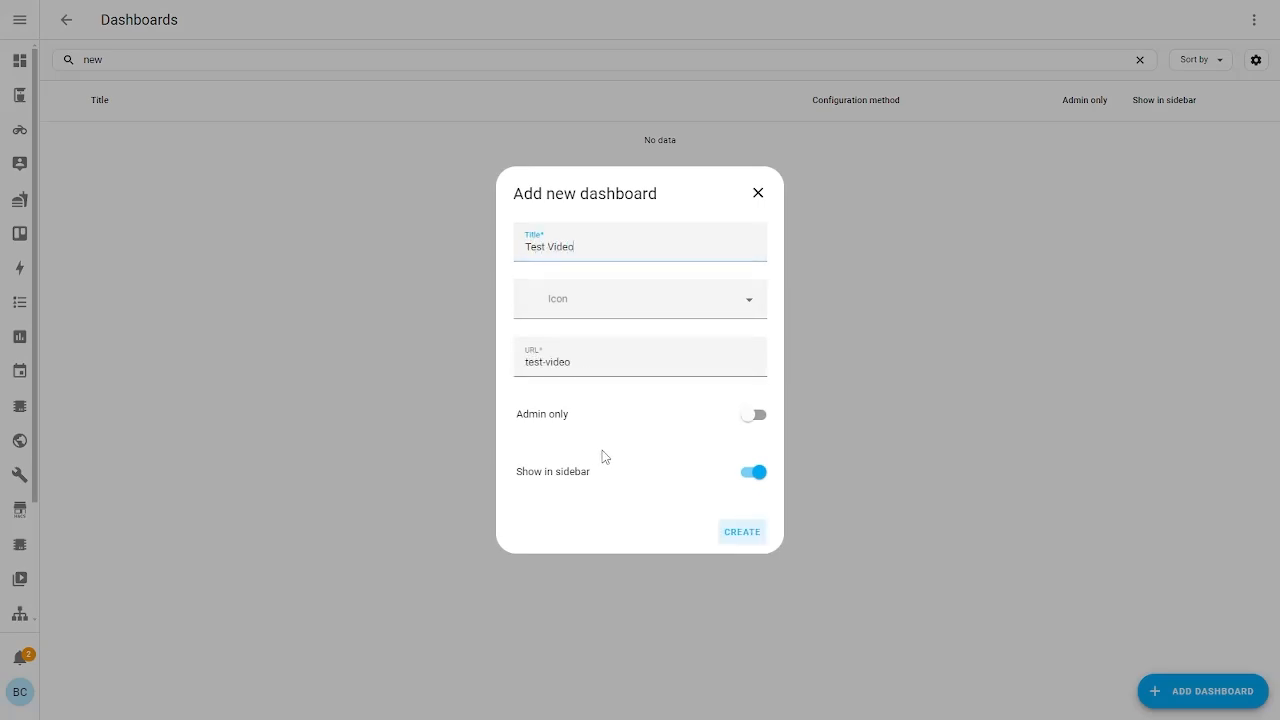
pyautogui.click(753, 478)
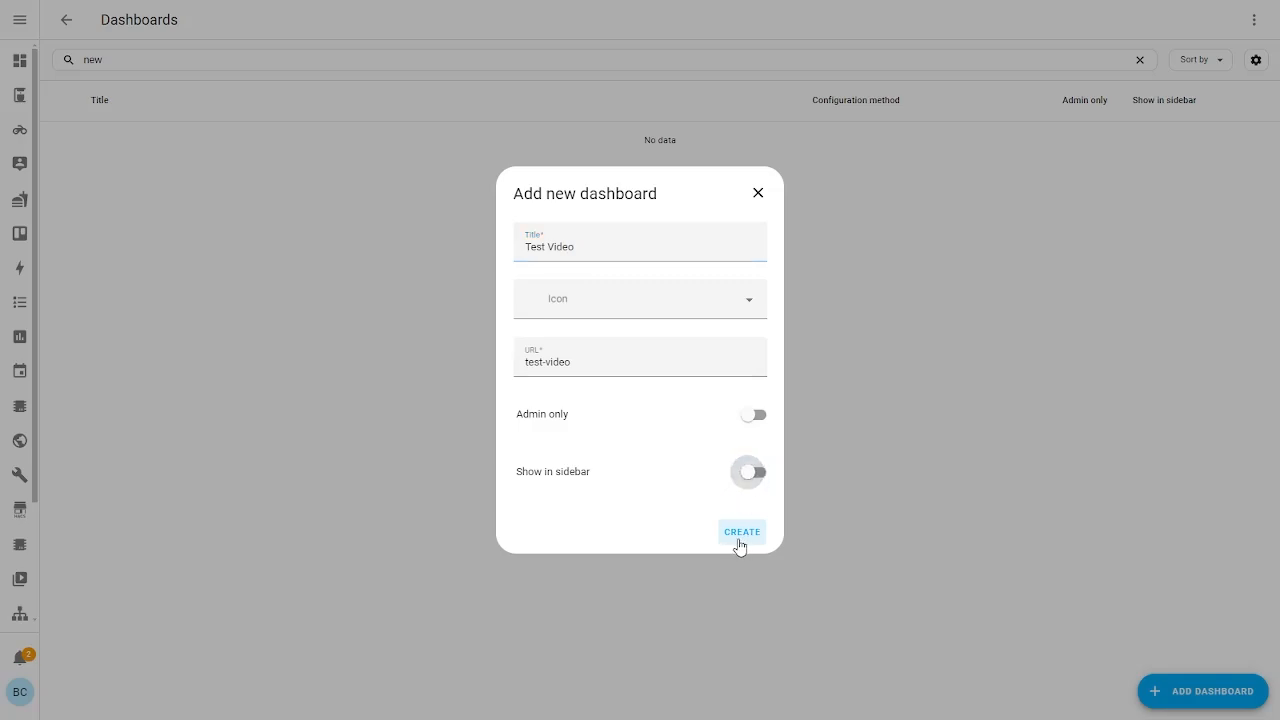
pyautogui.click(740, 546)
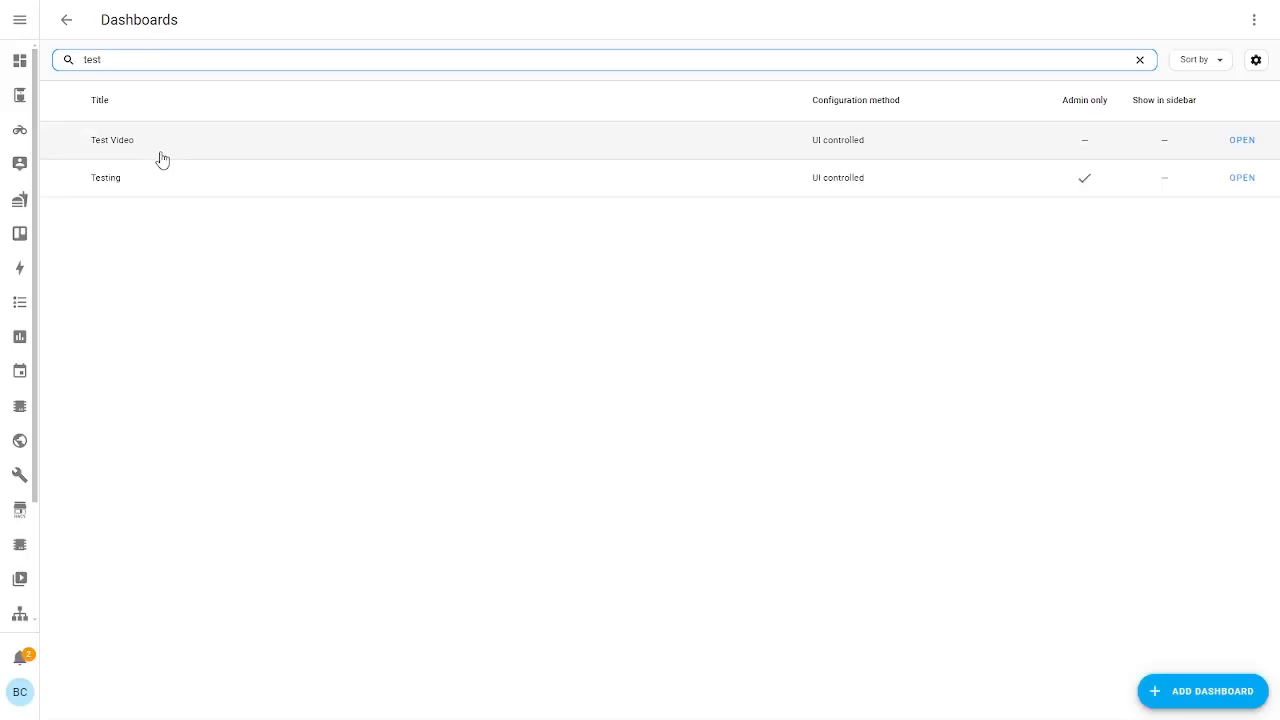
# Open the Test Video dashboard and switch it into edit mode, toggling Done and back
pyautogui.click(1242, 142)
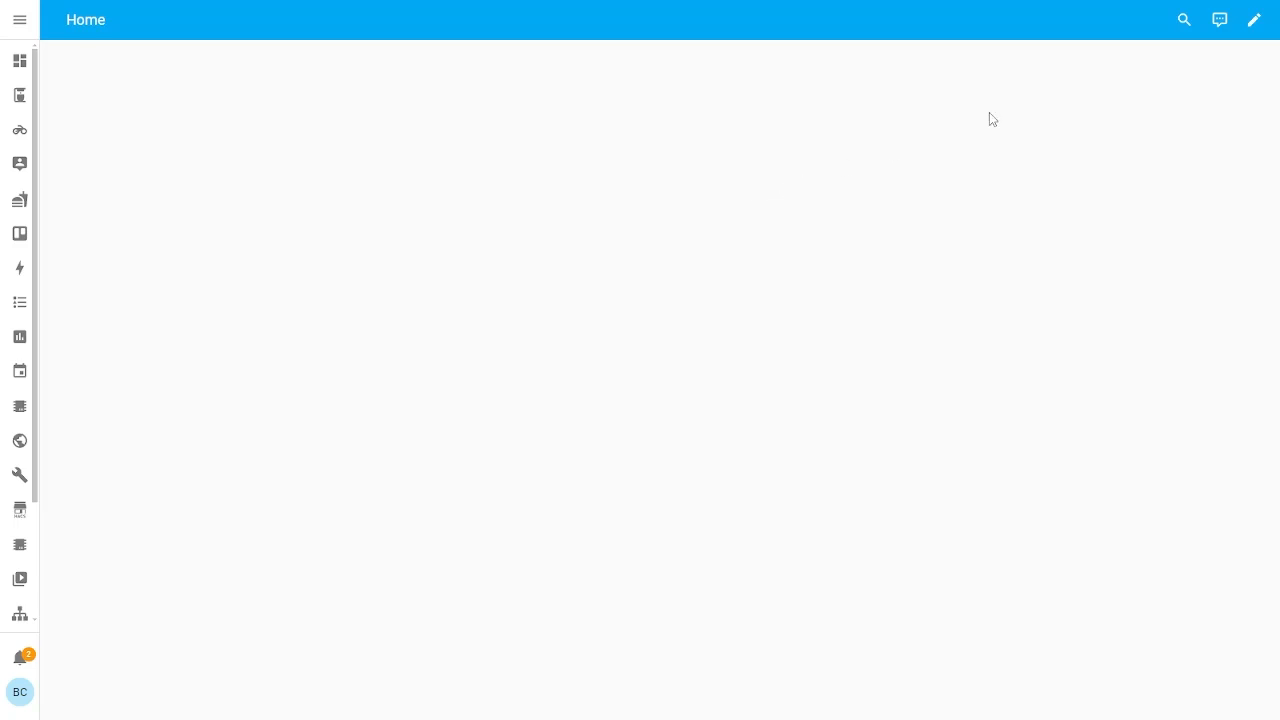
pyautogui.click(1255, 24)
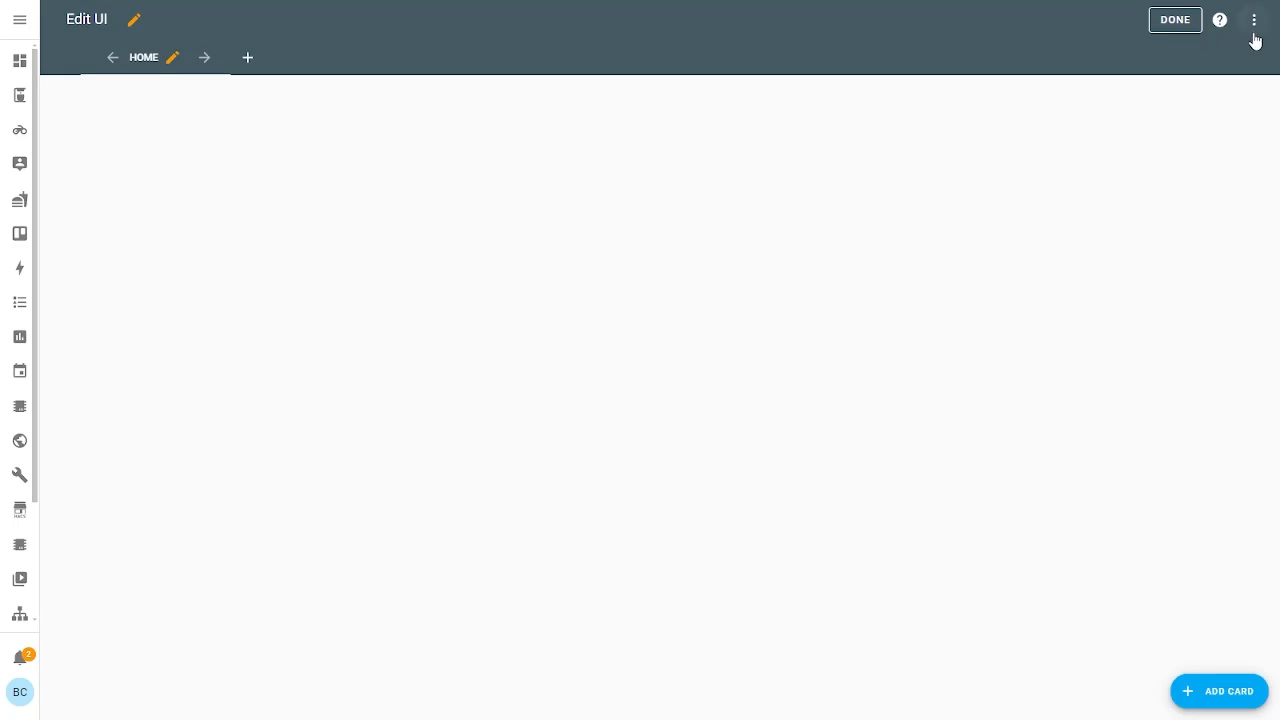
pyautogui.click(1175, 20)
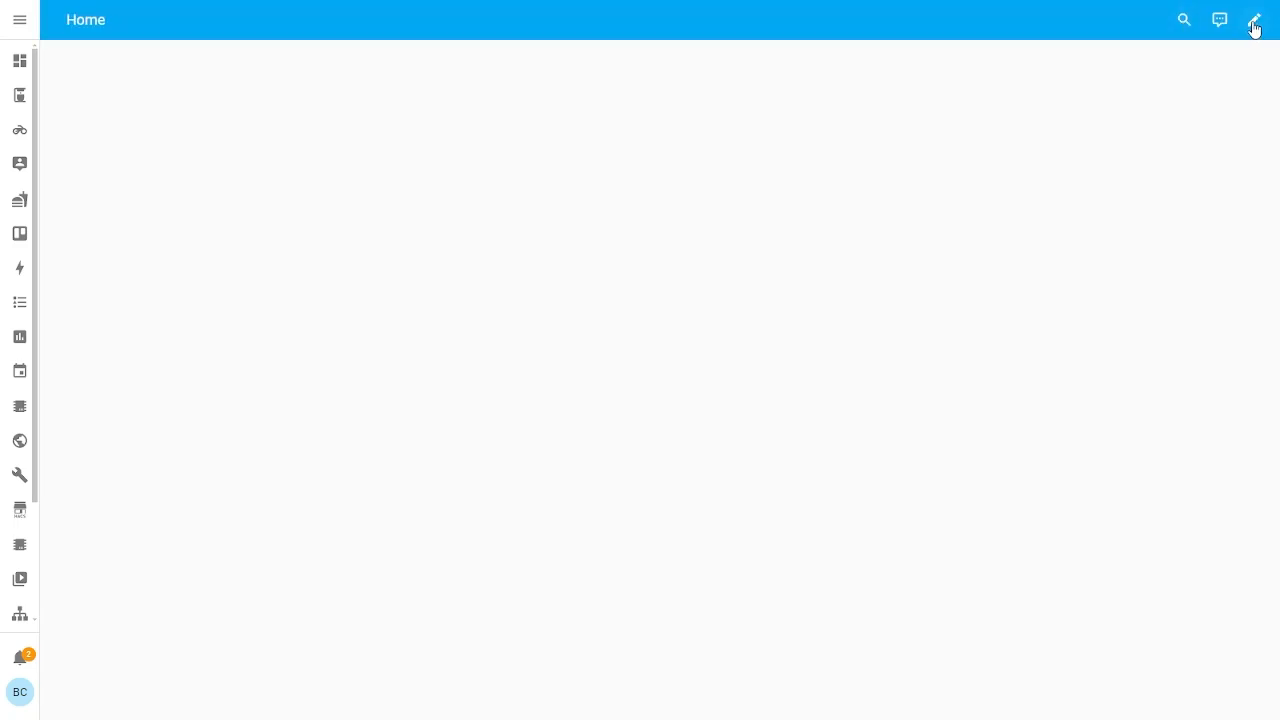
pyautogui.click(1254, 22)
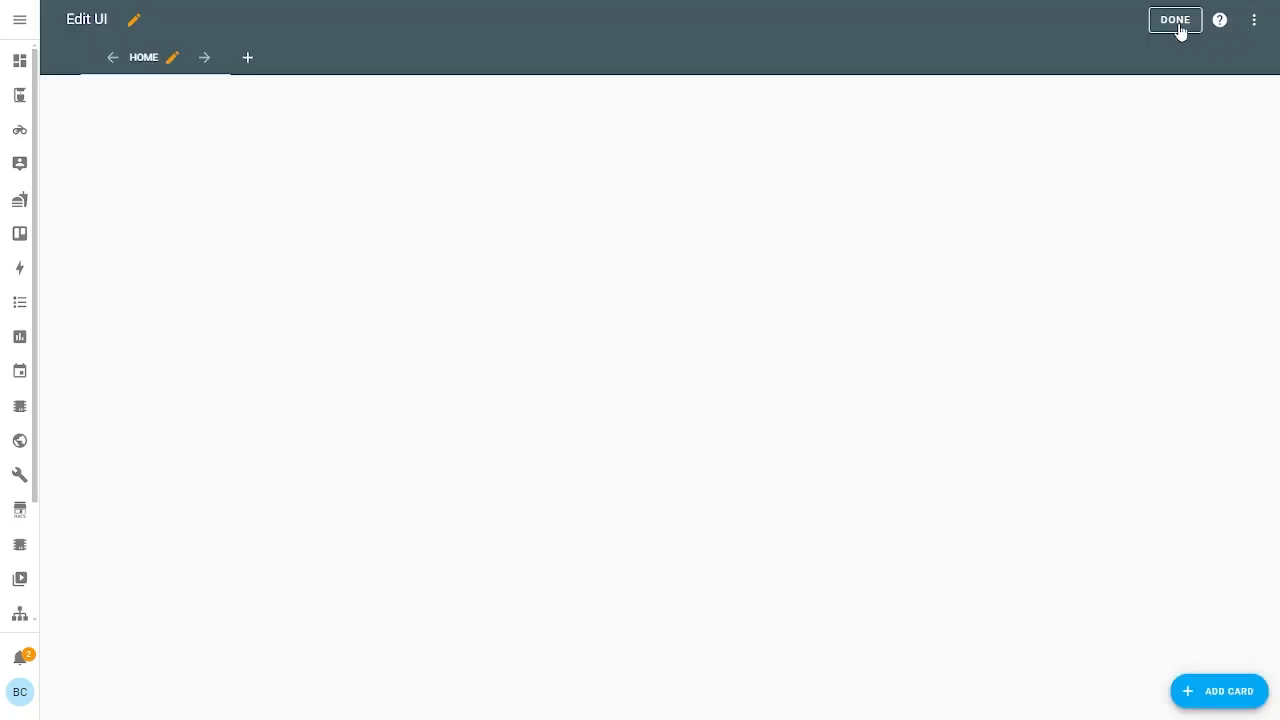
pyautogui.click(1178, 22)
pyautogui.click(1254, 22)
pyautogui.click(172, 60)
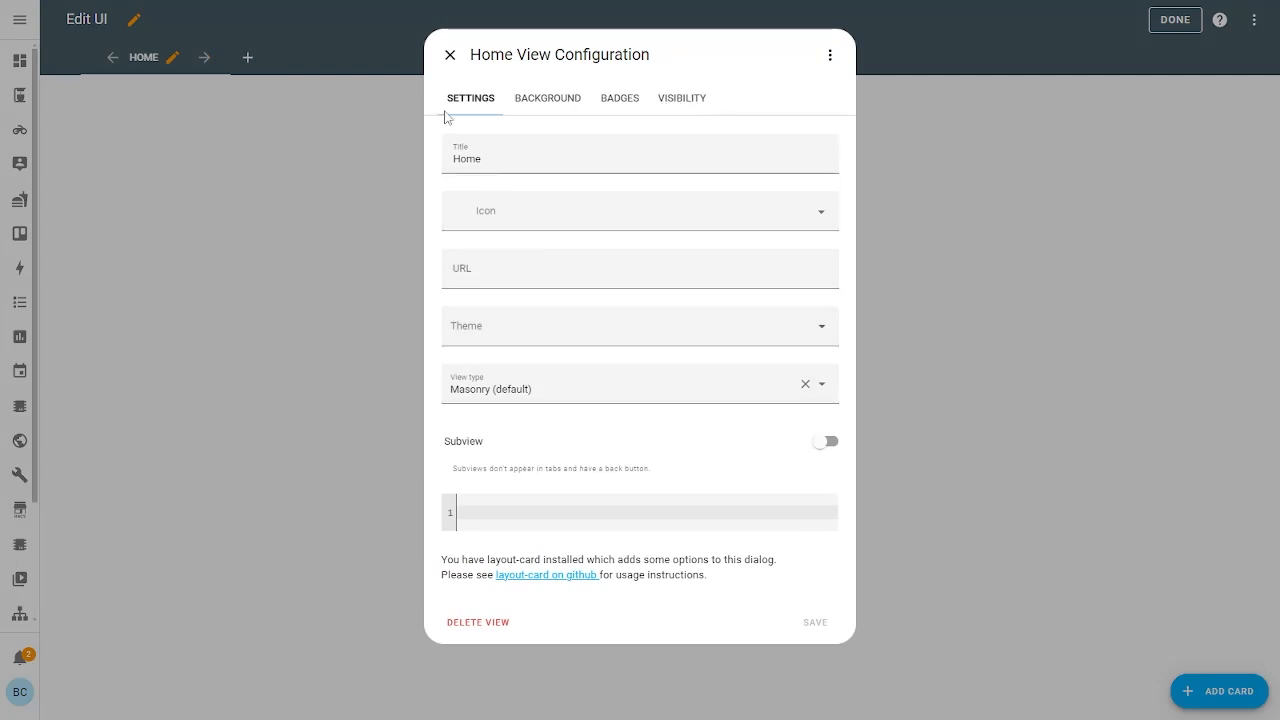
pyautogui.click(566, 106)
pyautogui.click(463, 100)
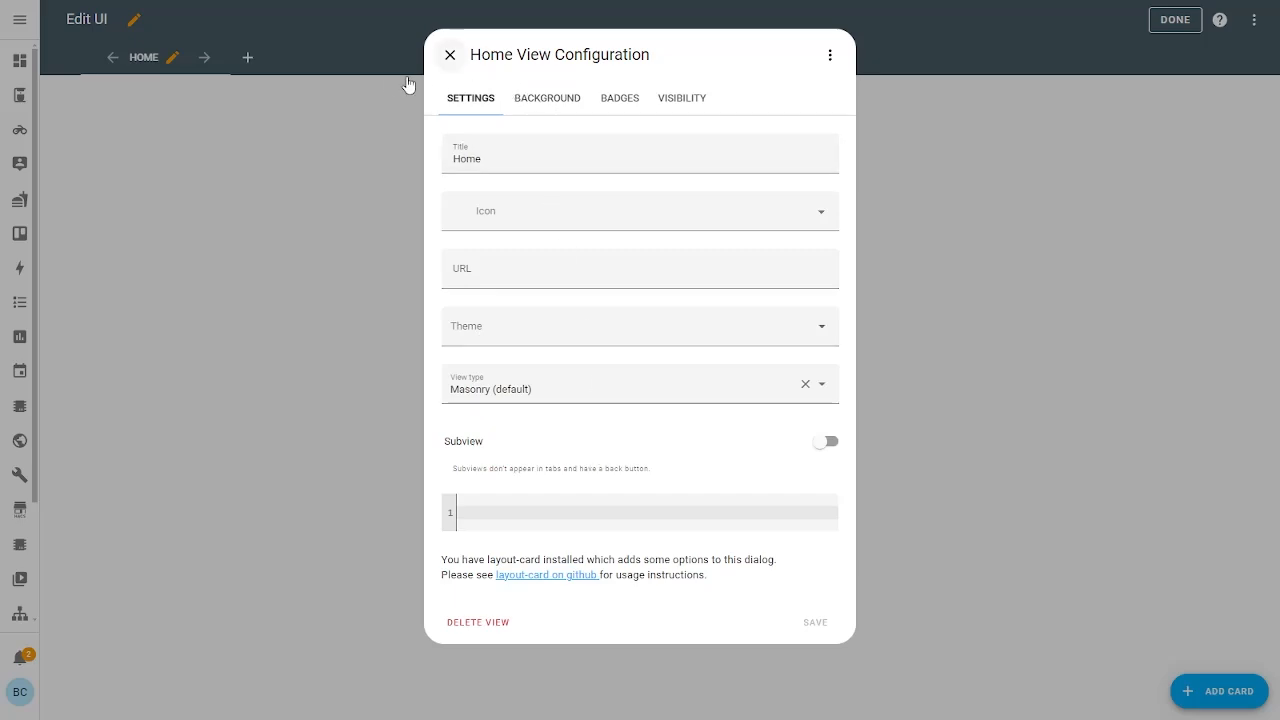
pyautogui.click(519, 94)
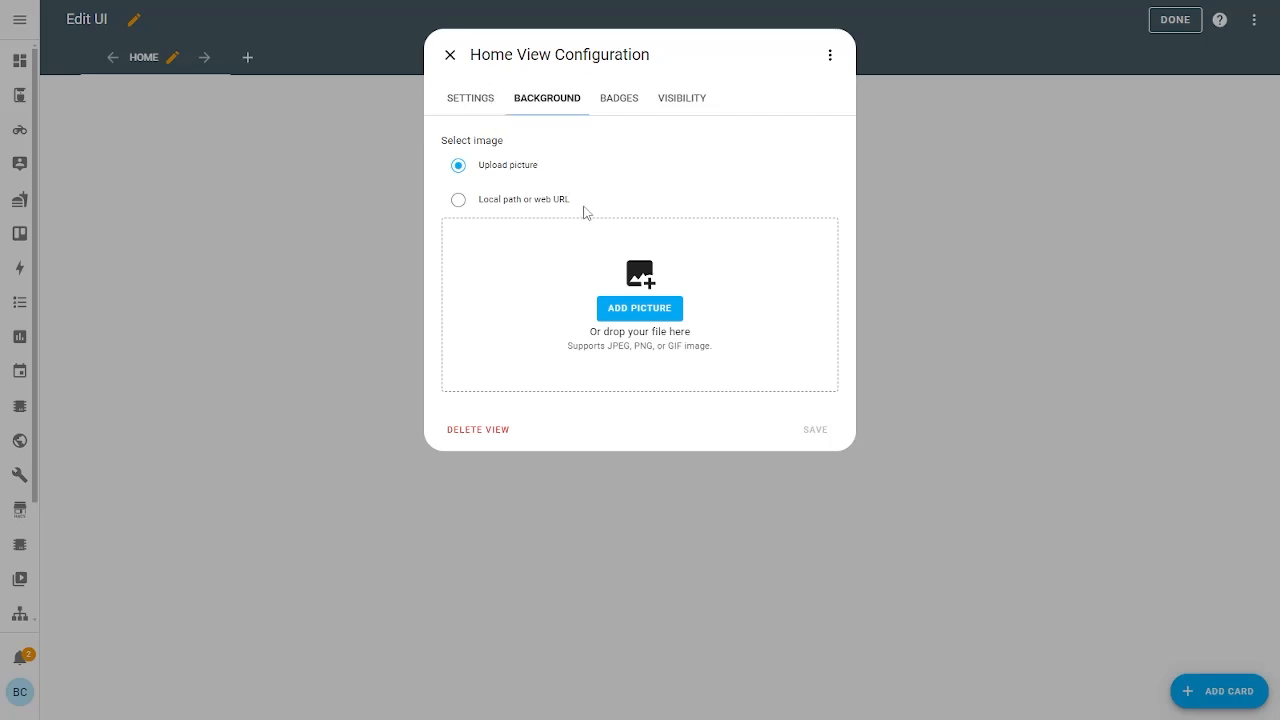
pyautogui.click(451, 57)
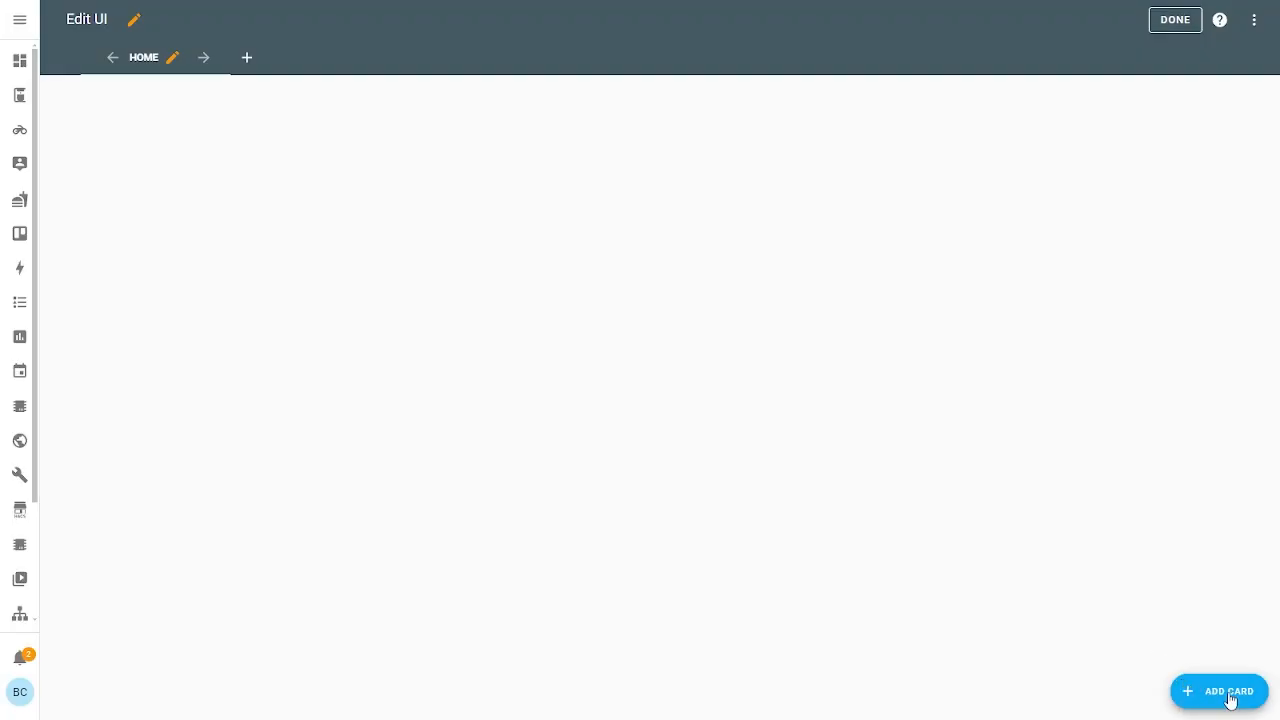
# Add a Grid card with Columns set to 1 and Render cards as squares turned off
pyautogui.click(1229, 695)
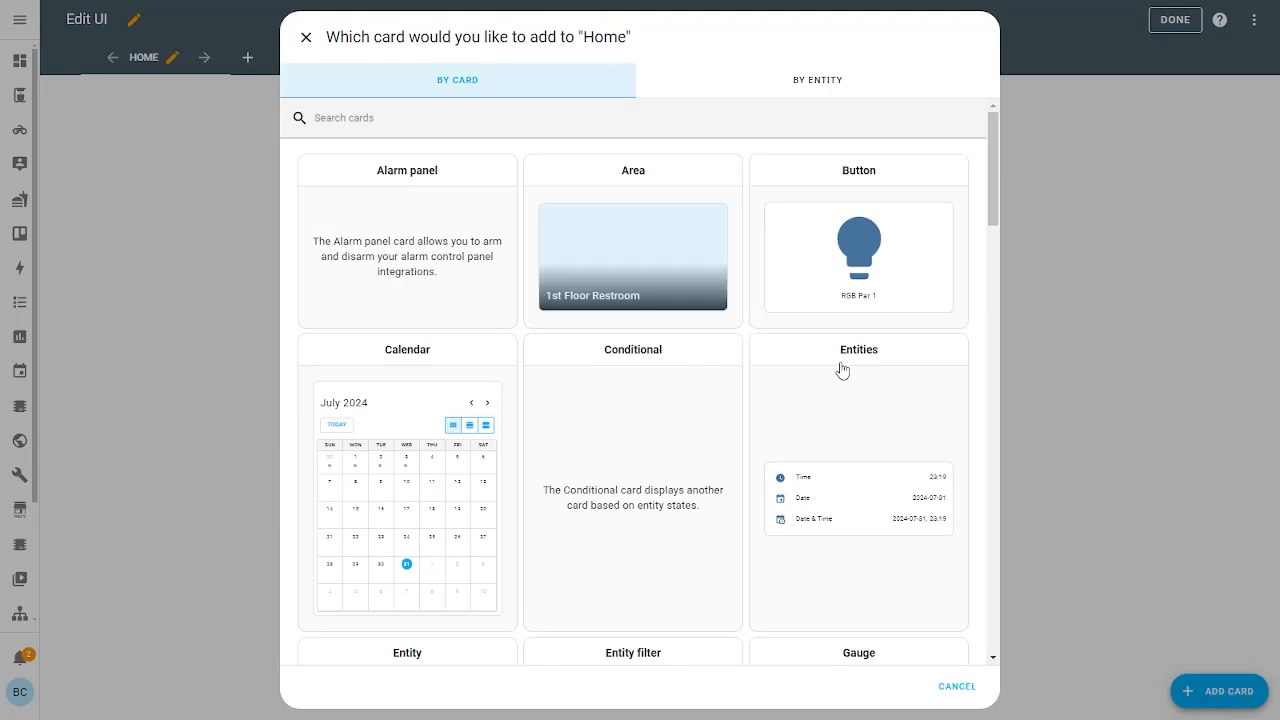
pyautogui.click(397, 118)
pyautogui.write('grid')
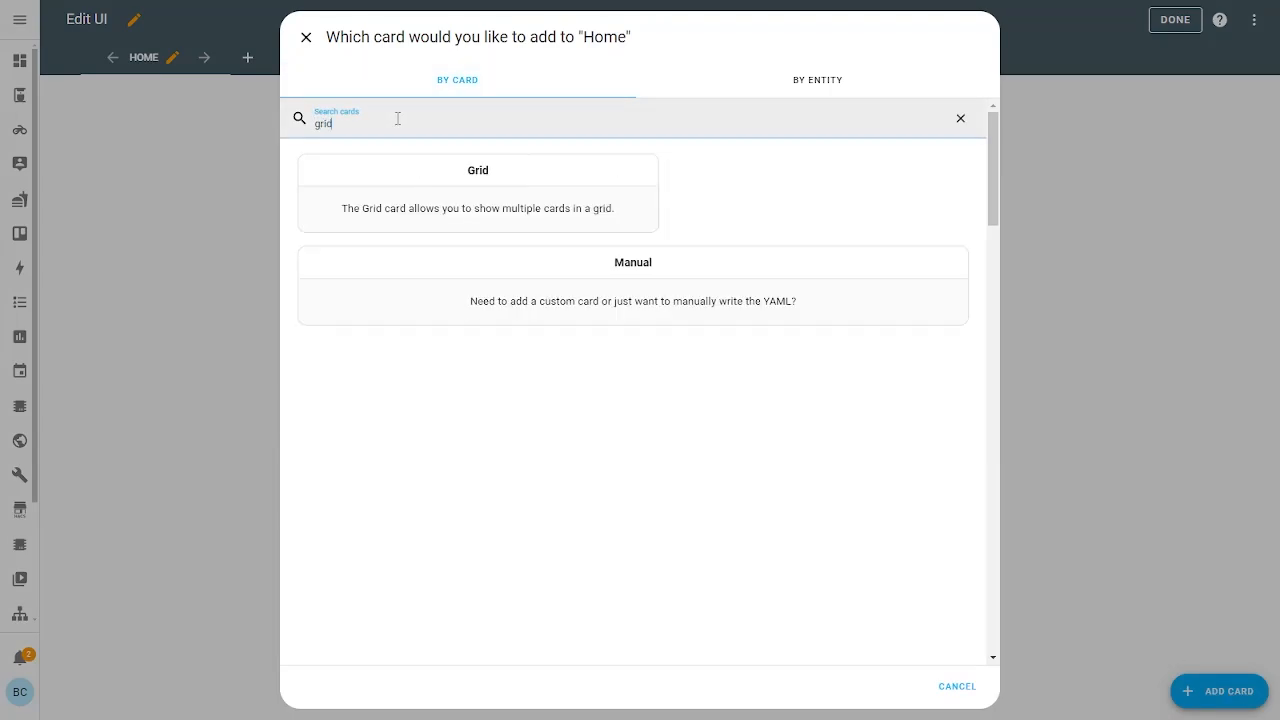
pyautogui.click(452, 167)
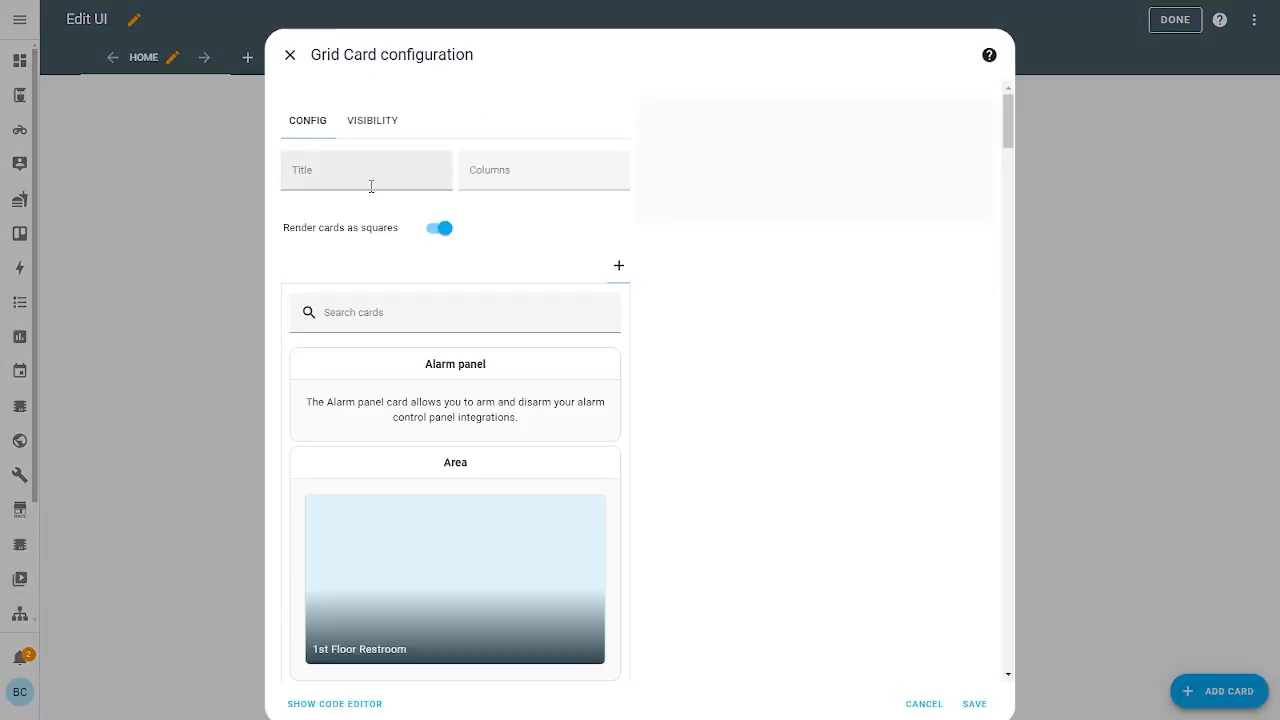
pyautogui.click(443, 230)
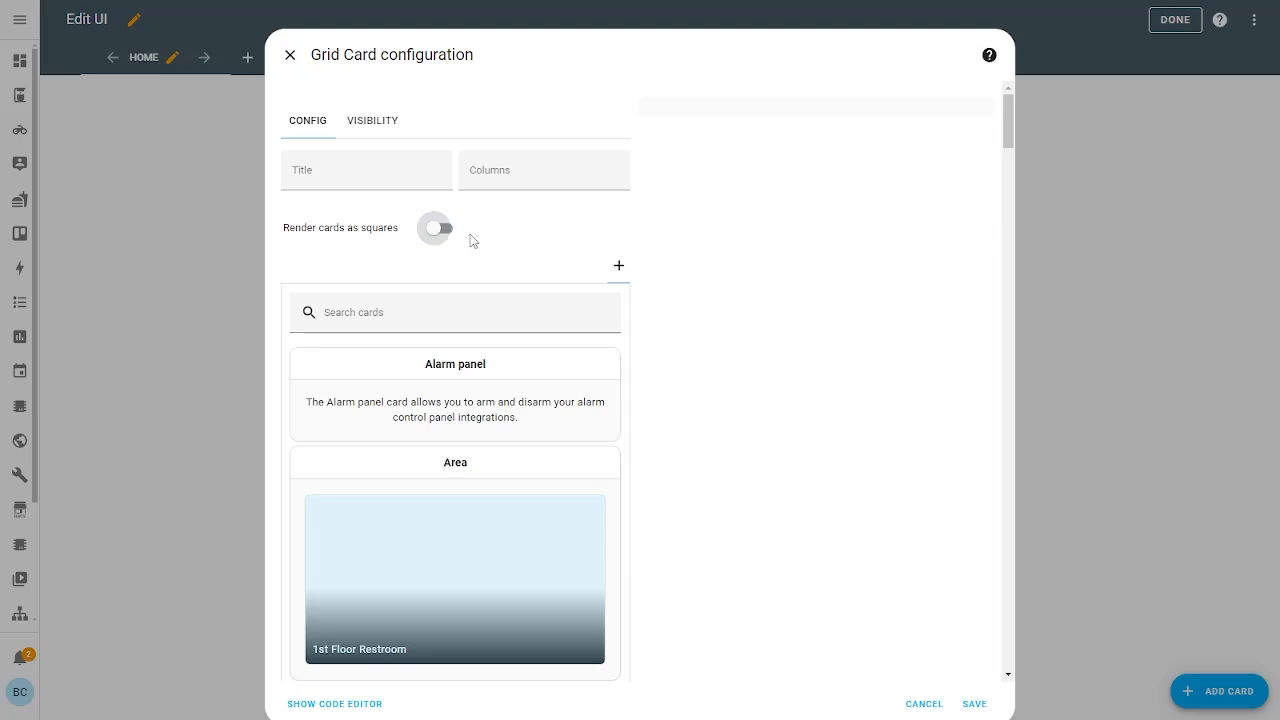
pyautogui.click(506, 177)
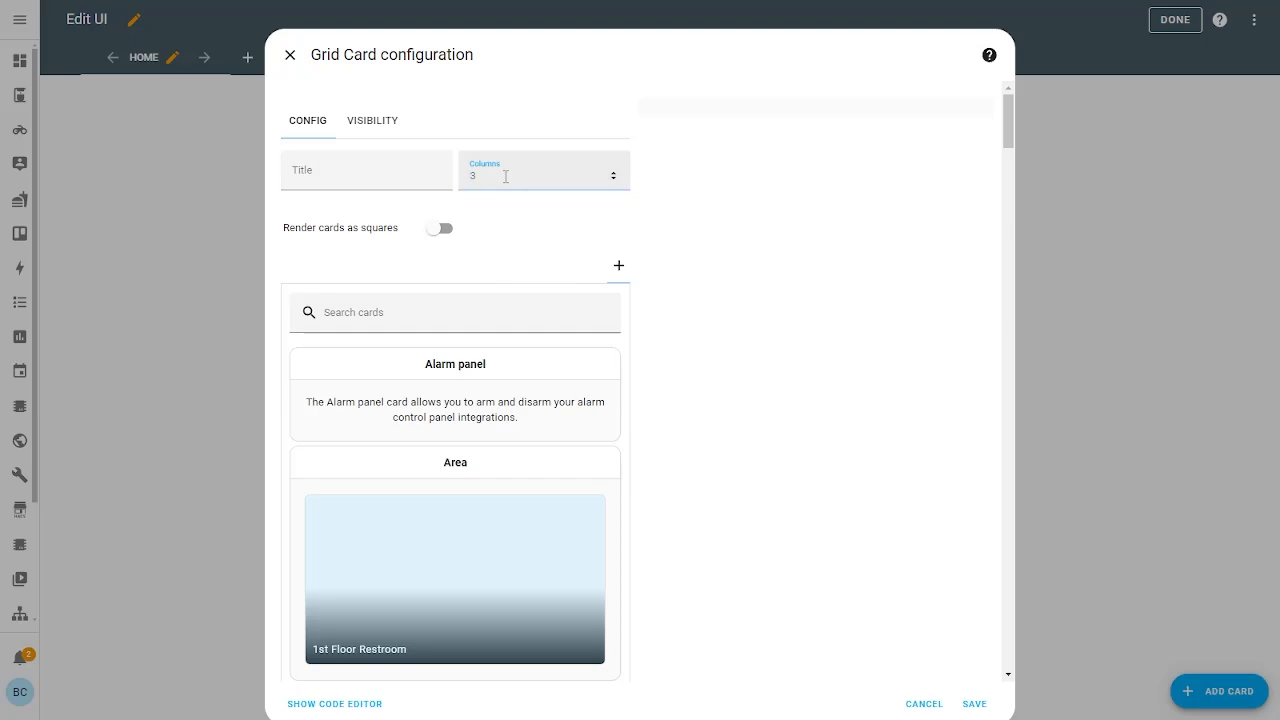
pyautogui.write('1')
pyautogui.click(558, 320)
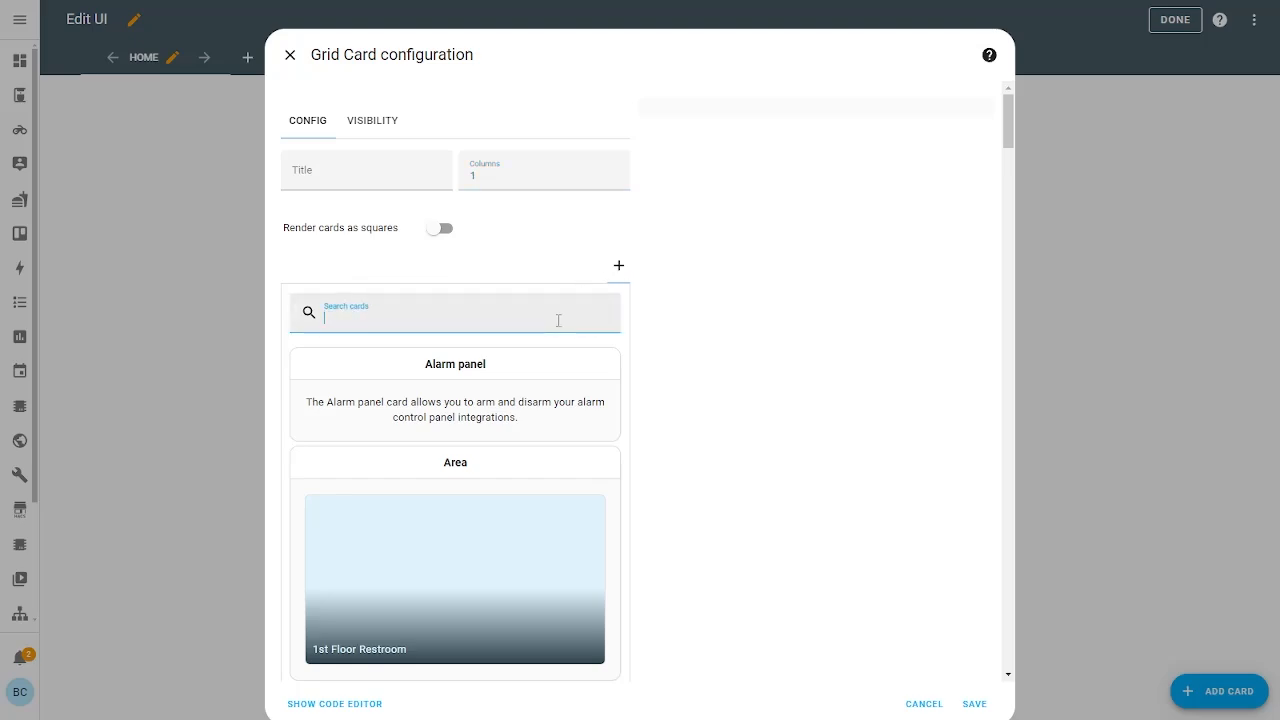
# Add a Markdown card to the grid and replace its sample content with **Whole Milk**
pyautogui.write('mark')
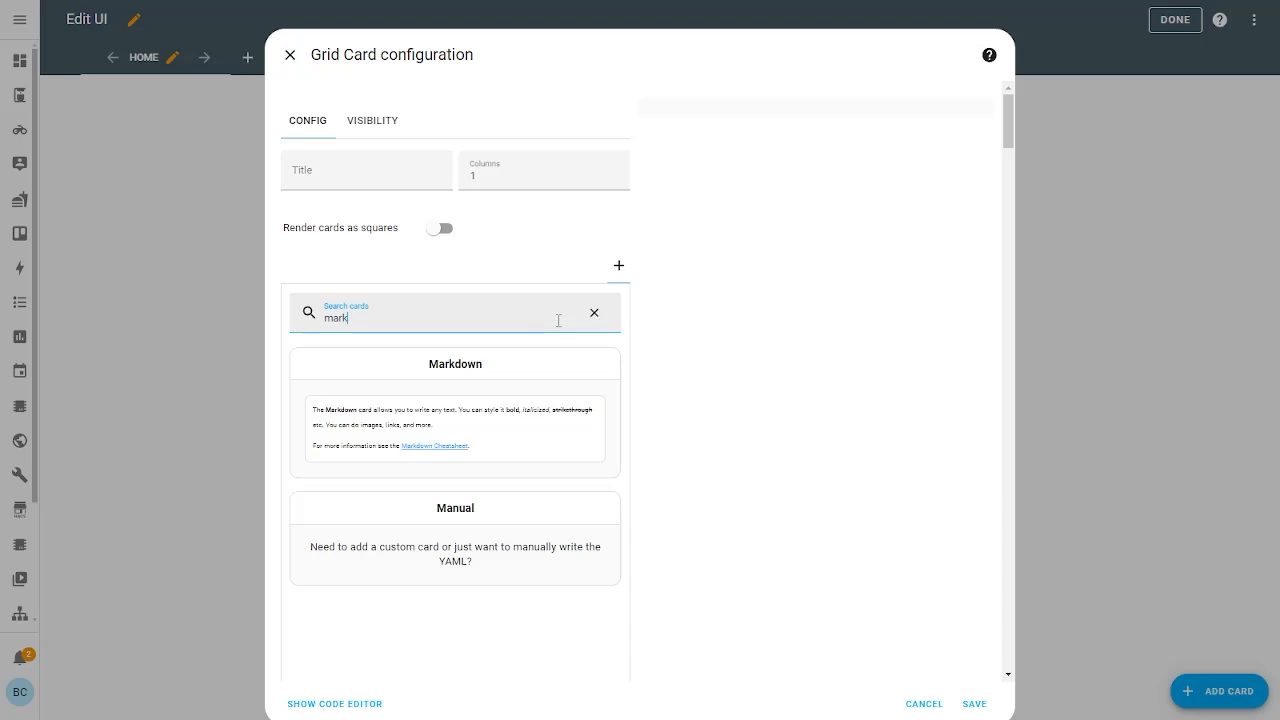
pyautogui.click(383, 412)
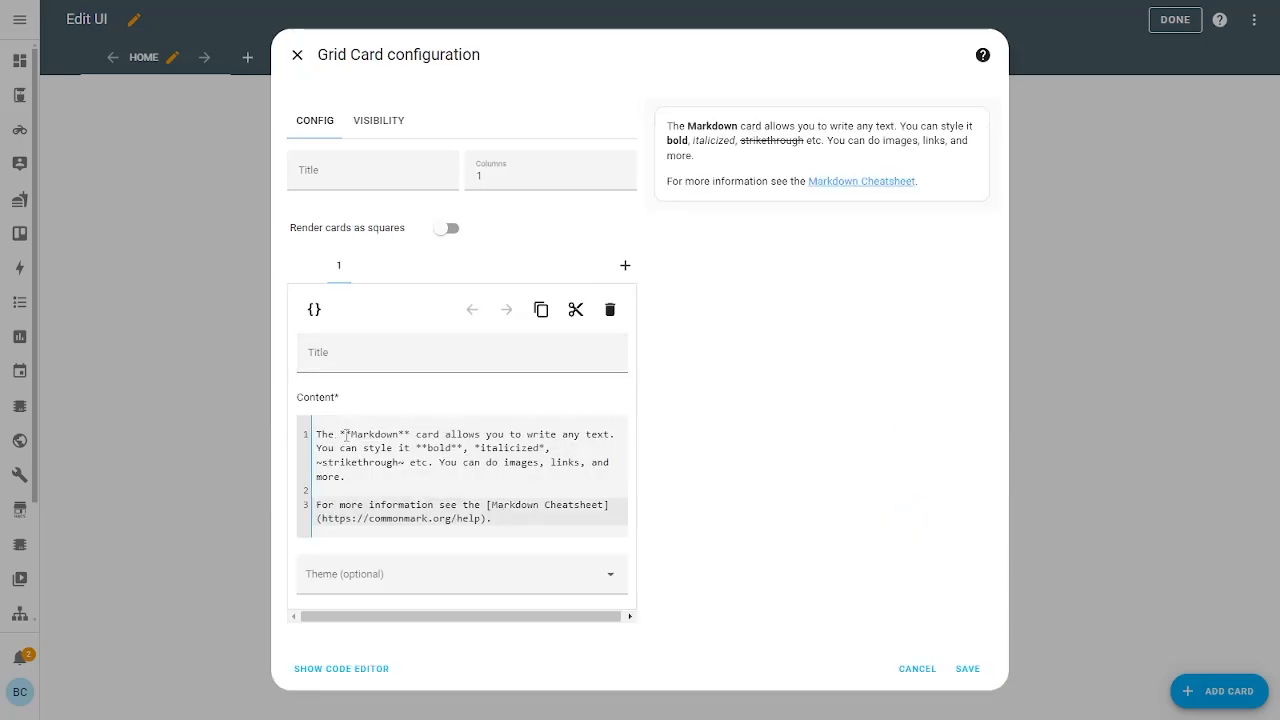
pyautogui.moveTo(346, 434); pyautogui.dragTo(521, 491)
pyautogui.click(527, 495)
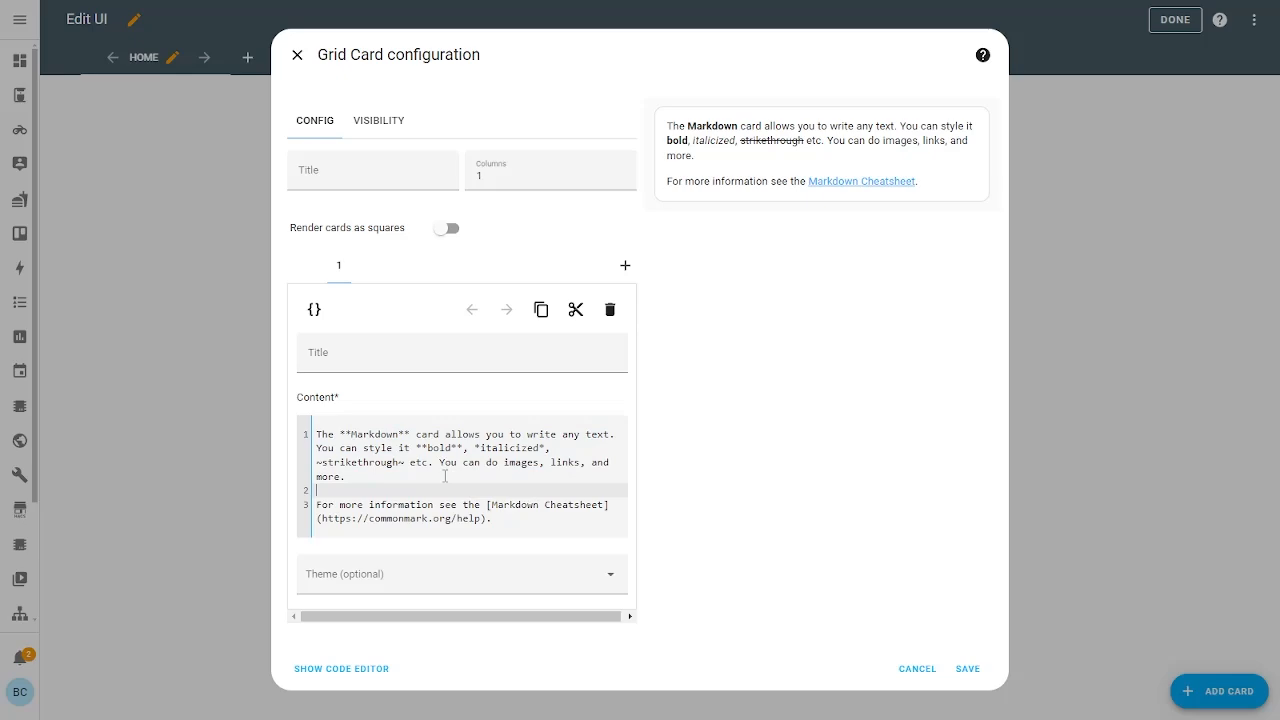
pyautogui.hotkey('ctrl', 'a')
pyautogui.write('**')
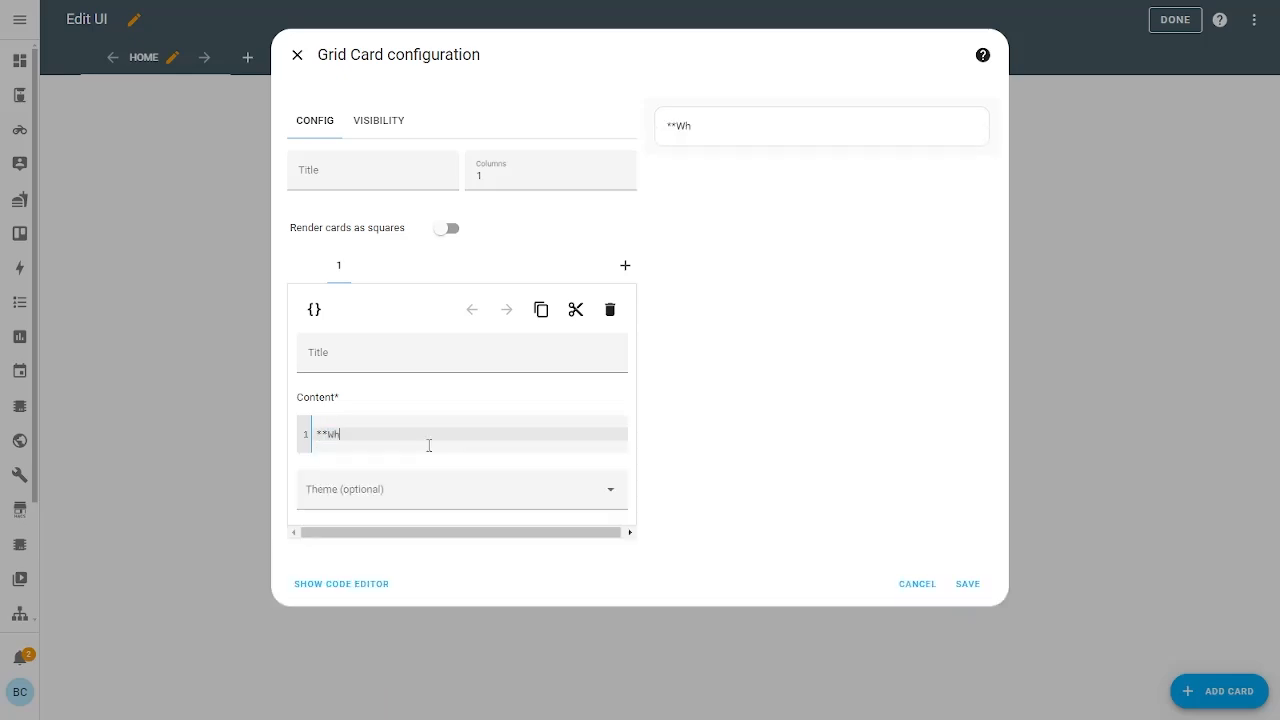
pyautogui.write('Whole Milk**')
# Wrap Whole Milk in <center> and </center> tags to centre it
pyautogui.moveTo(668, 126); pyautogui.dragTo(779, 130)
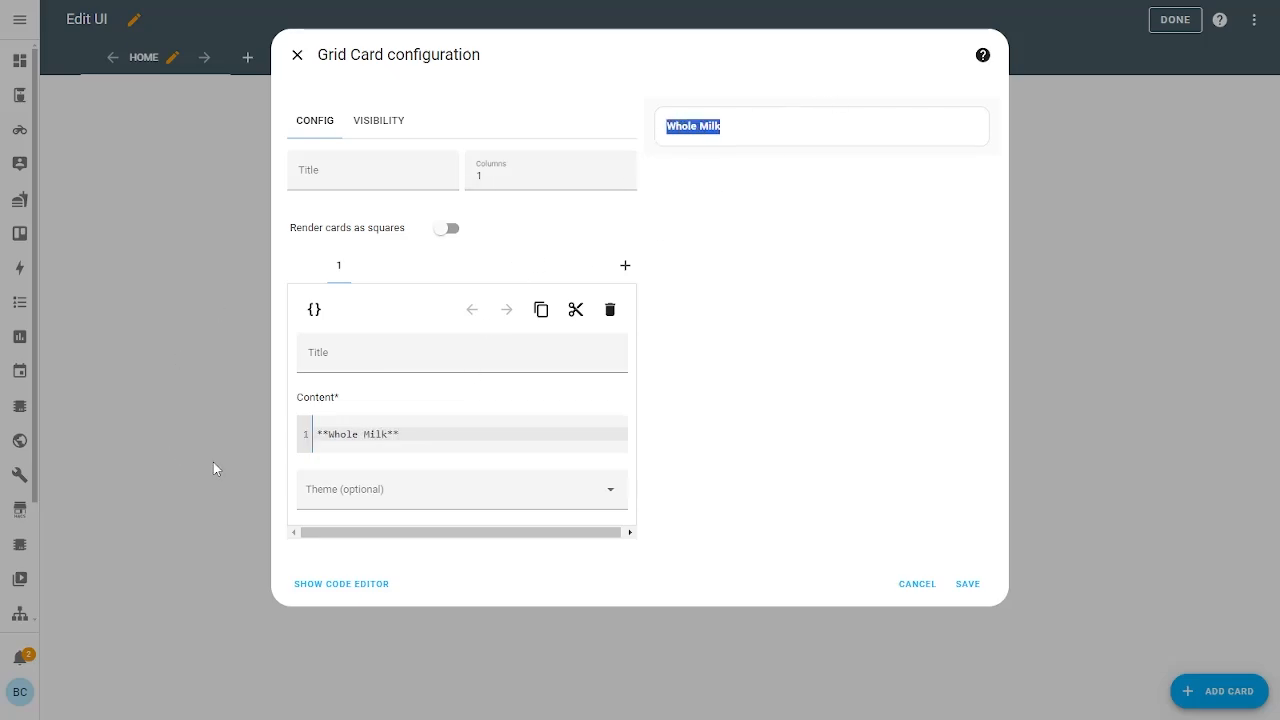
pyautogui.click(352, 434)
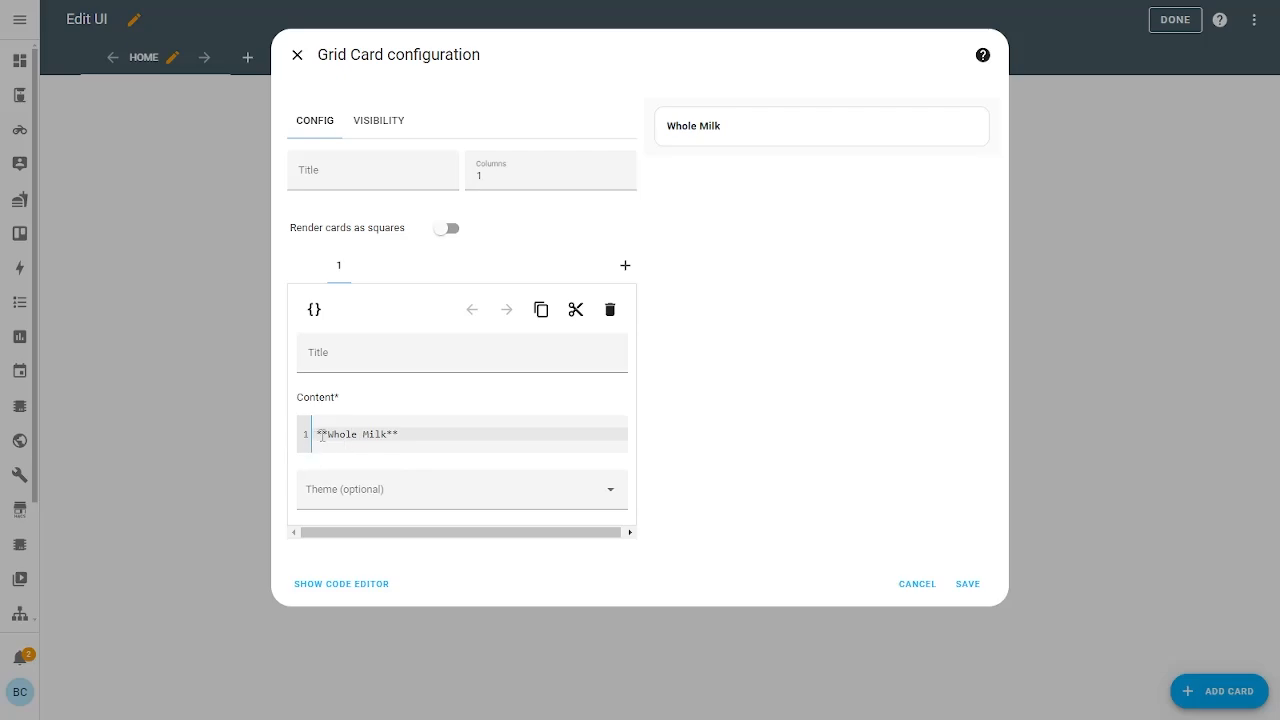
pyautogui.moveTo(328, 435); pyautogui.dragTo(395, 437)
pyautogui.click(405, 437)
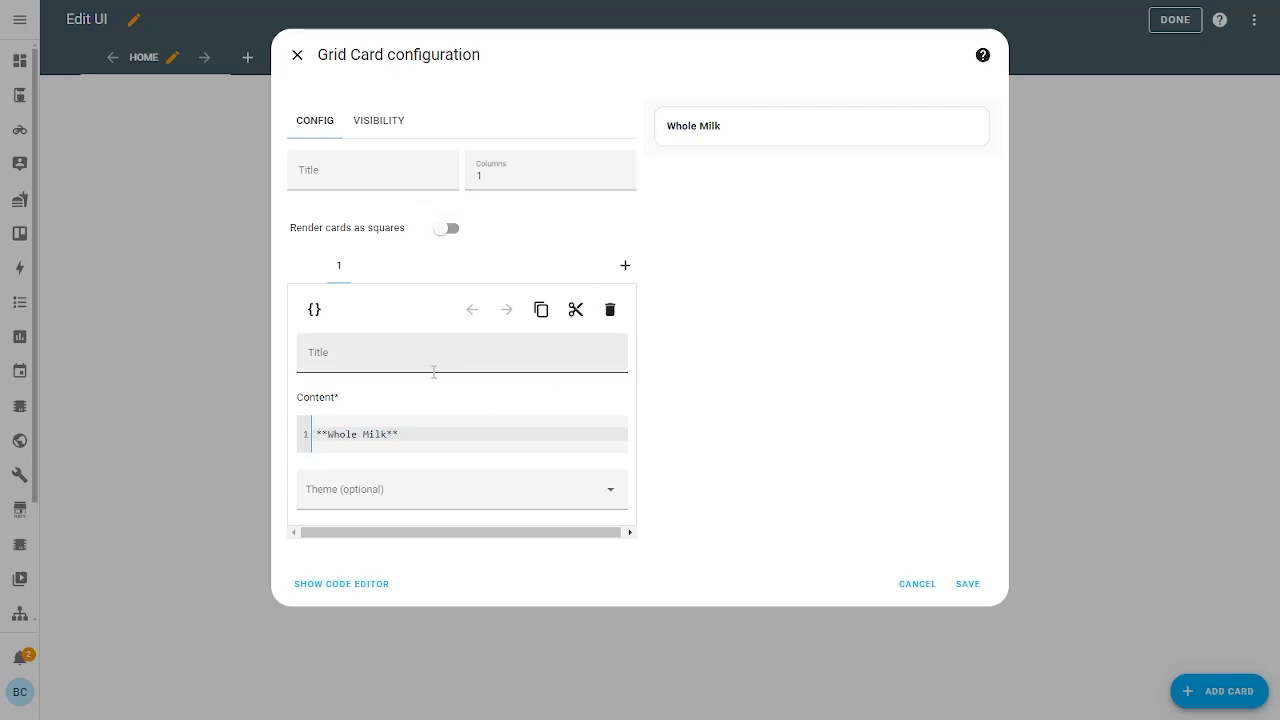
pyautogui.click(328, 434)
pyautogui.write('<center>')
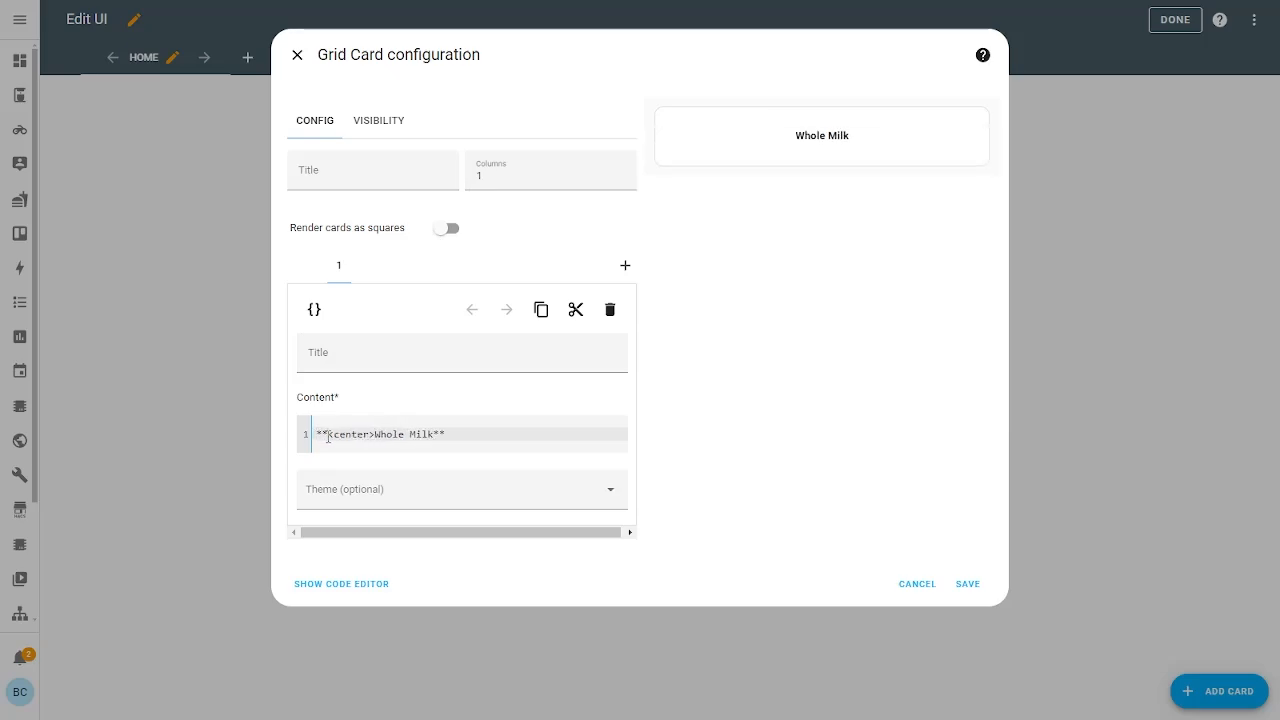
pyautogui.moveTo(329, 436); pyautogui.dragTo(374, 436)
pyautogui.hotkey('ctrl', 'c')
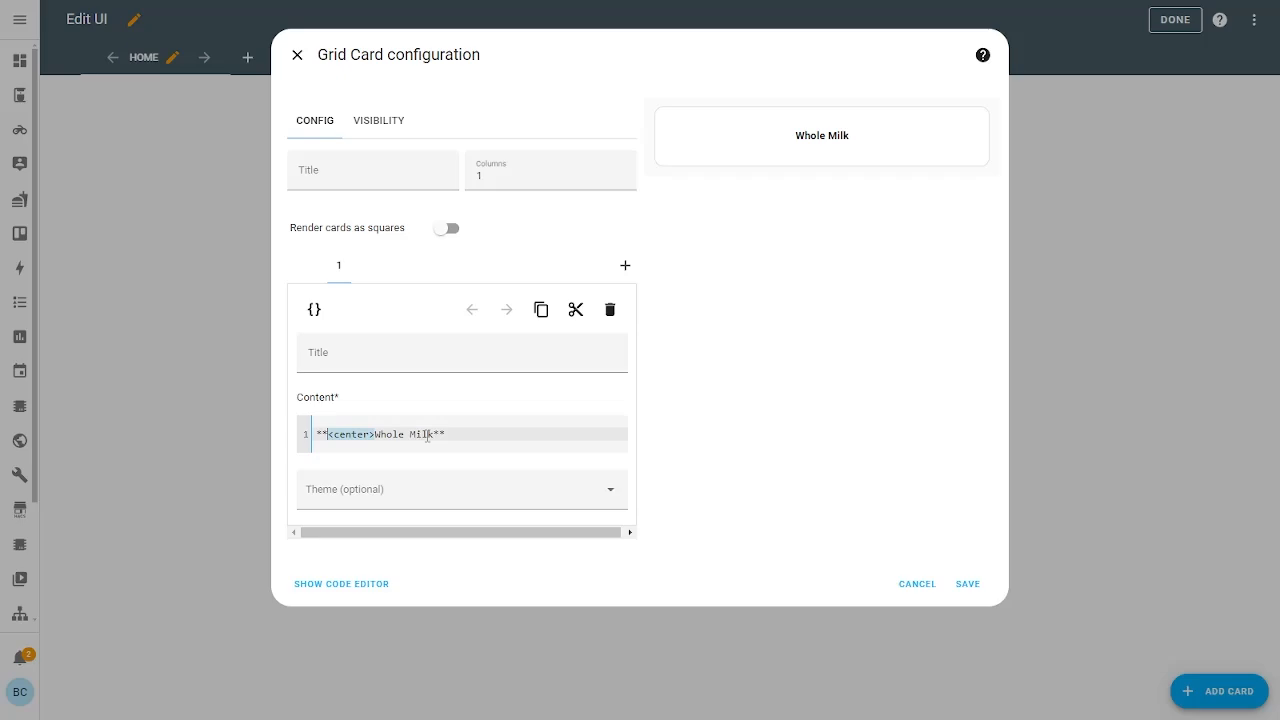
pyautogui.click(434, 435)
pyautogui.hotkey('ctrl', 'v')
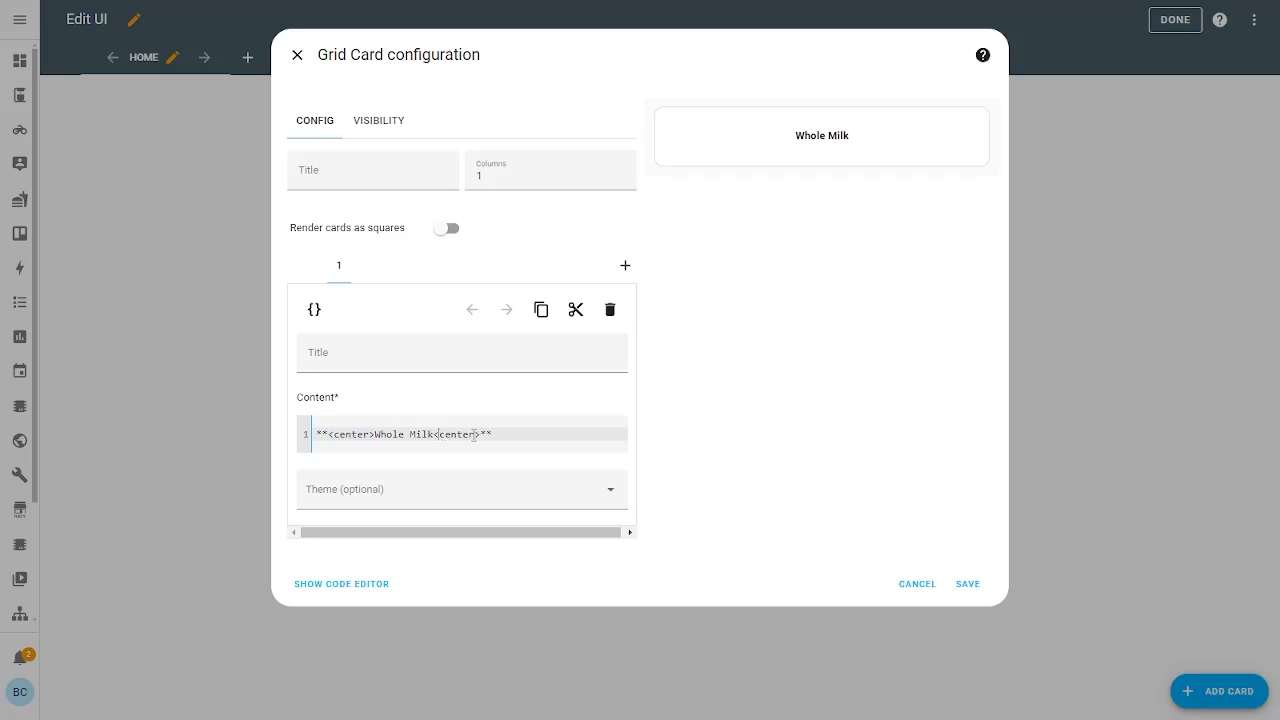
pyautogui.write('/')
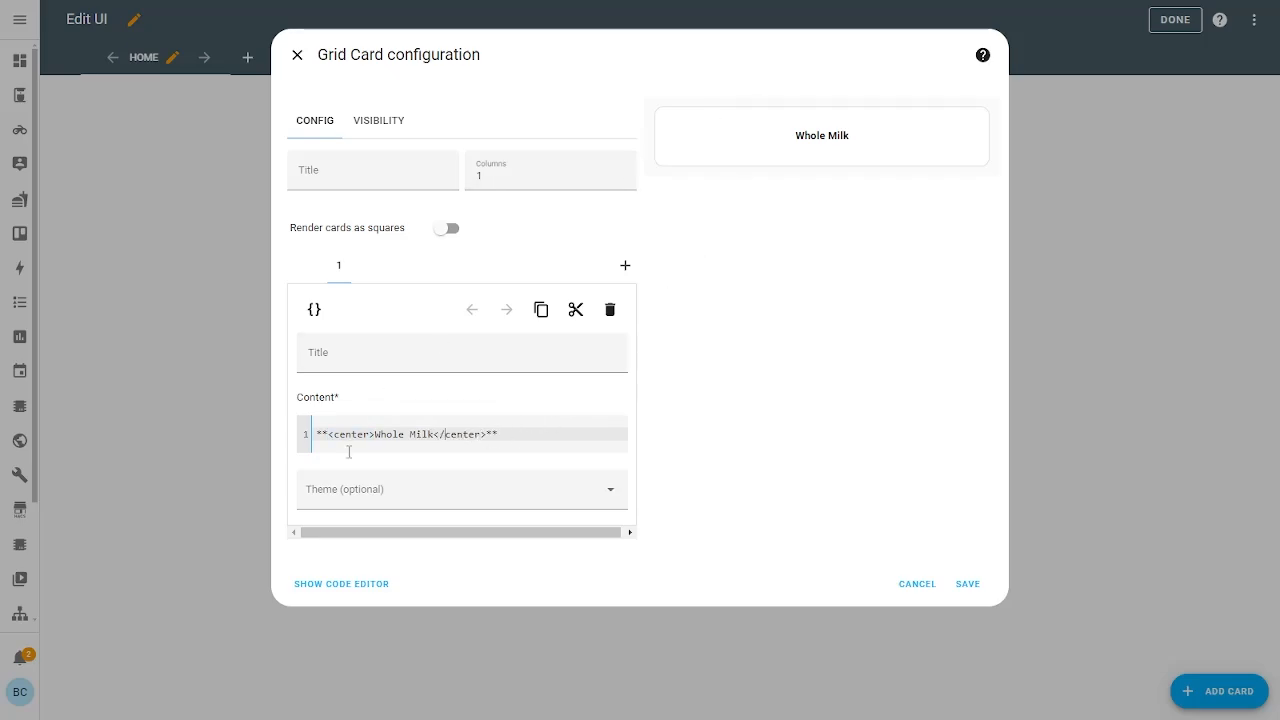
# Insert <h1></h1> heading tags after <center> so Whole Milk previews as a large heading
pyautogui.click(375, 434)
pyautogui.write('<h4>')
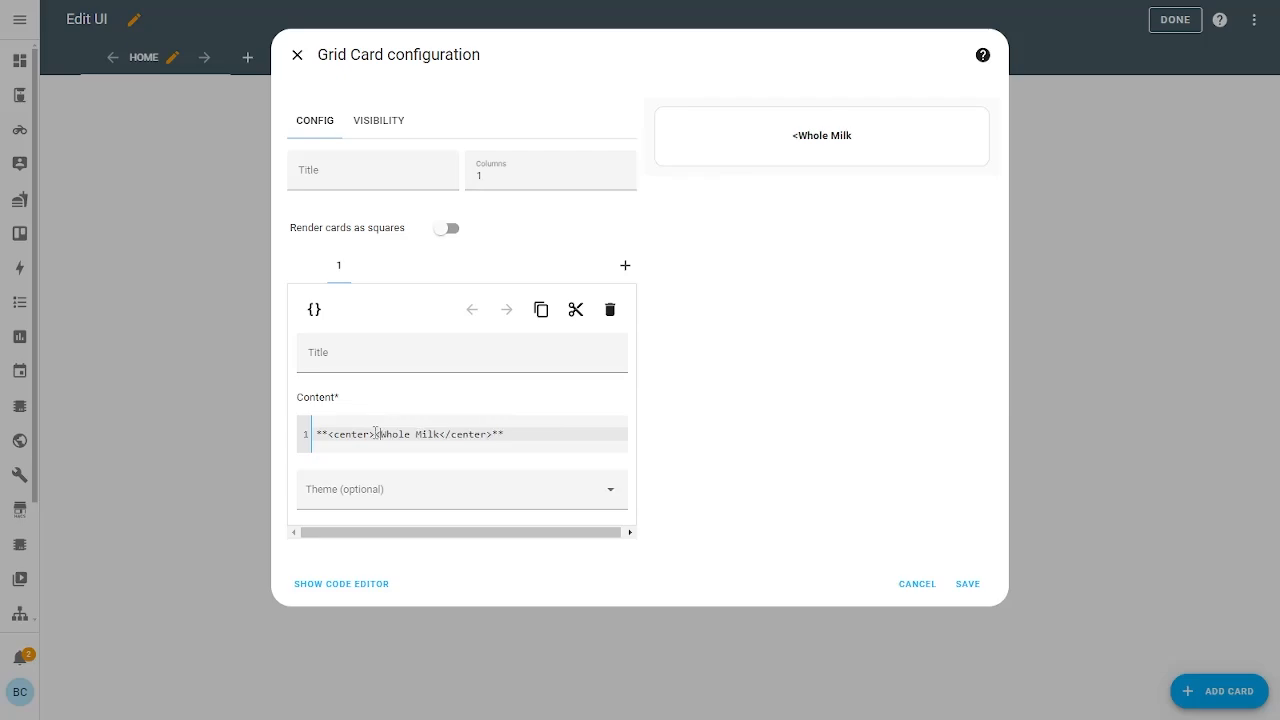
pyautogui.press('BackSpace')
pyautogui.press('BackSpace')
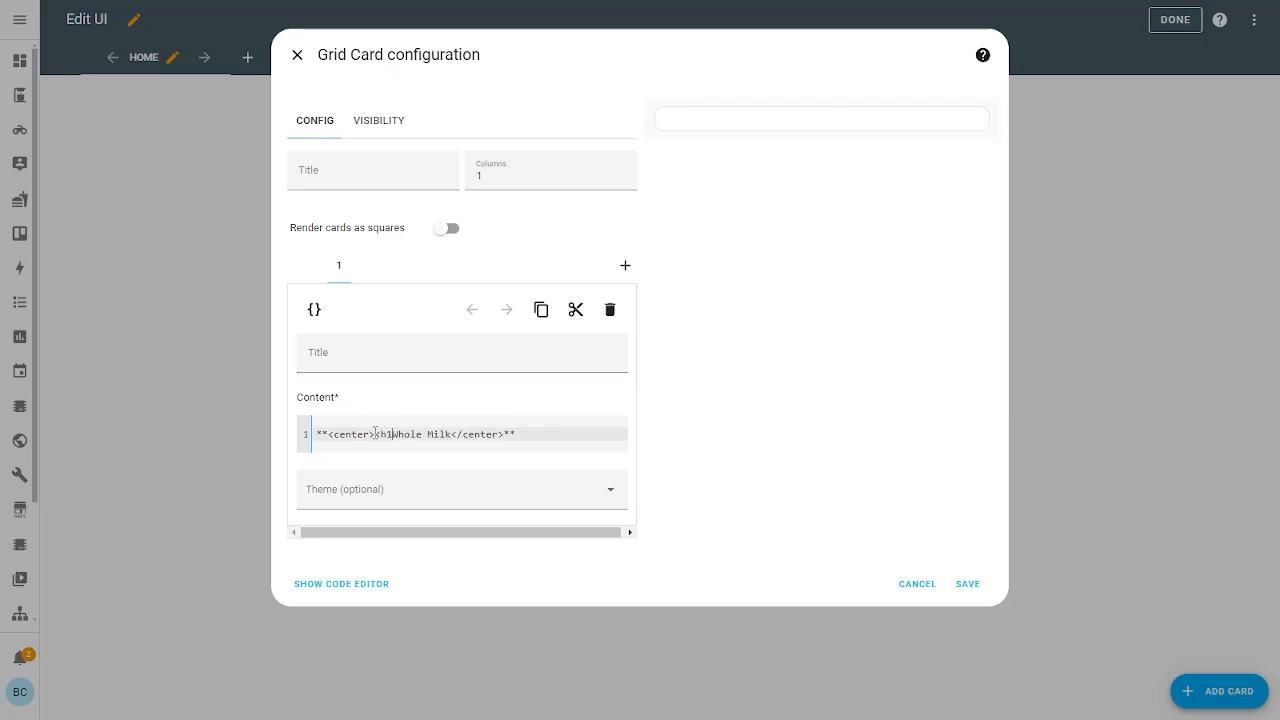
pyautogui.write('1>')
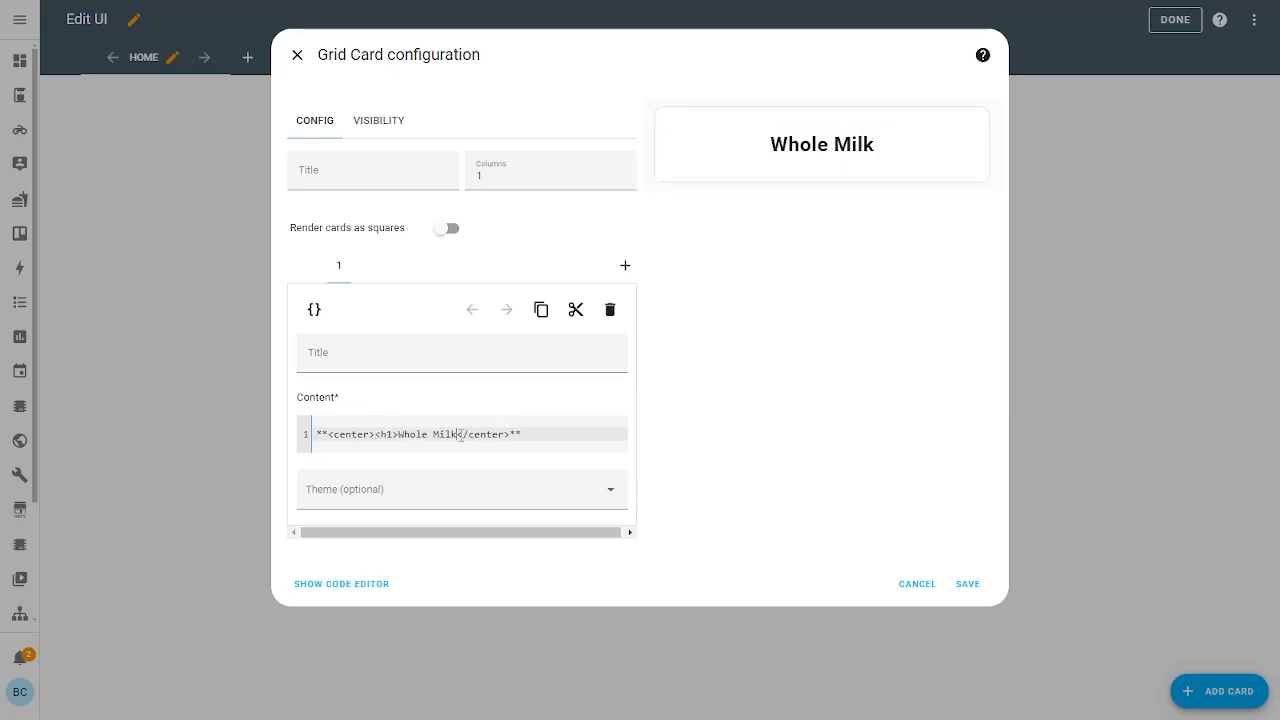
pyautogui.write('</h1></')
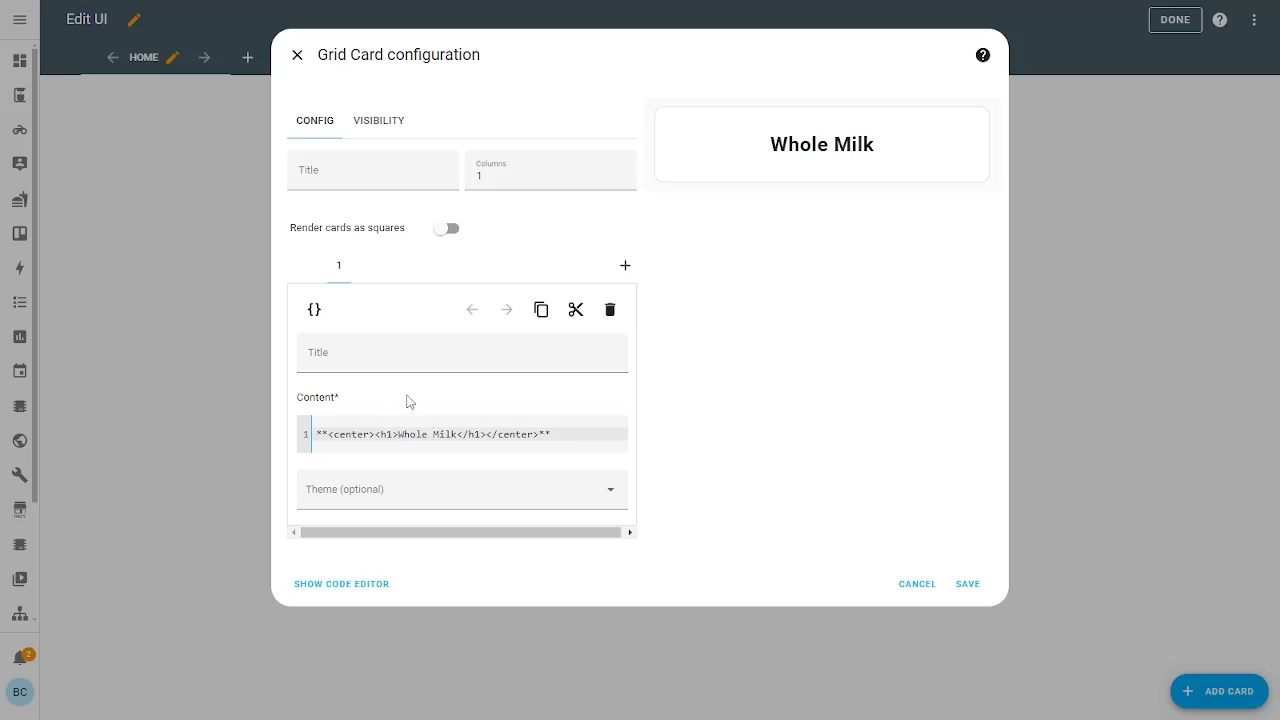
# Save the Whole Milk grid card, reopen it, and start a second card slot in the grid
pyautogui.click(966, 585)
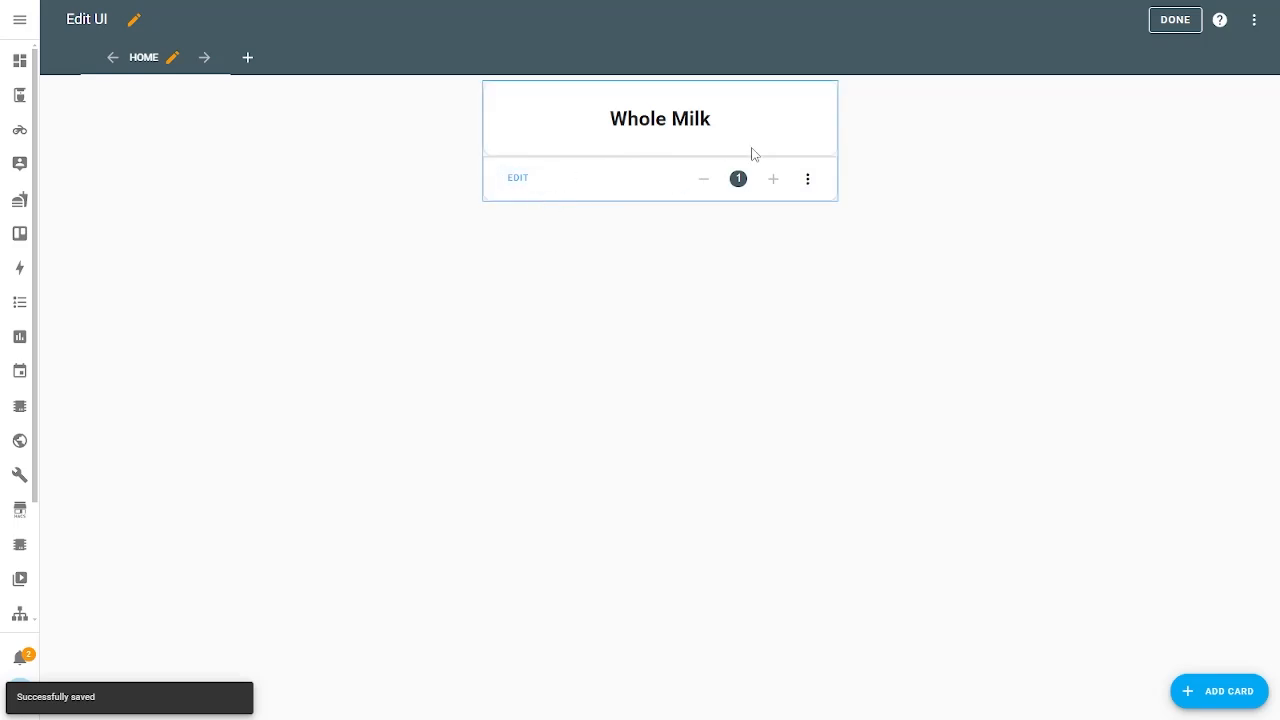
pyautogui.click(517, 177)
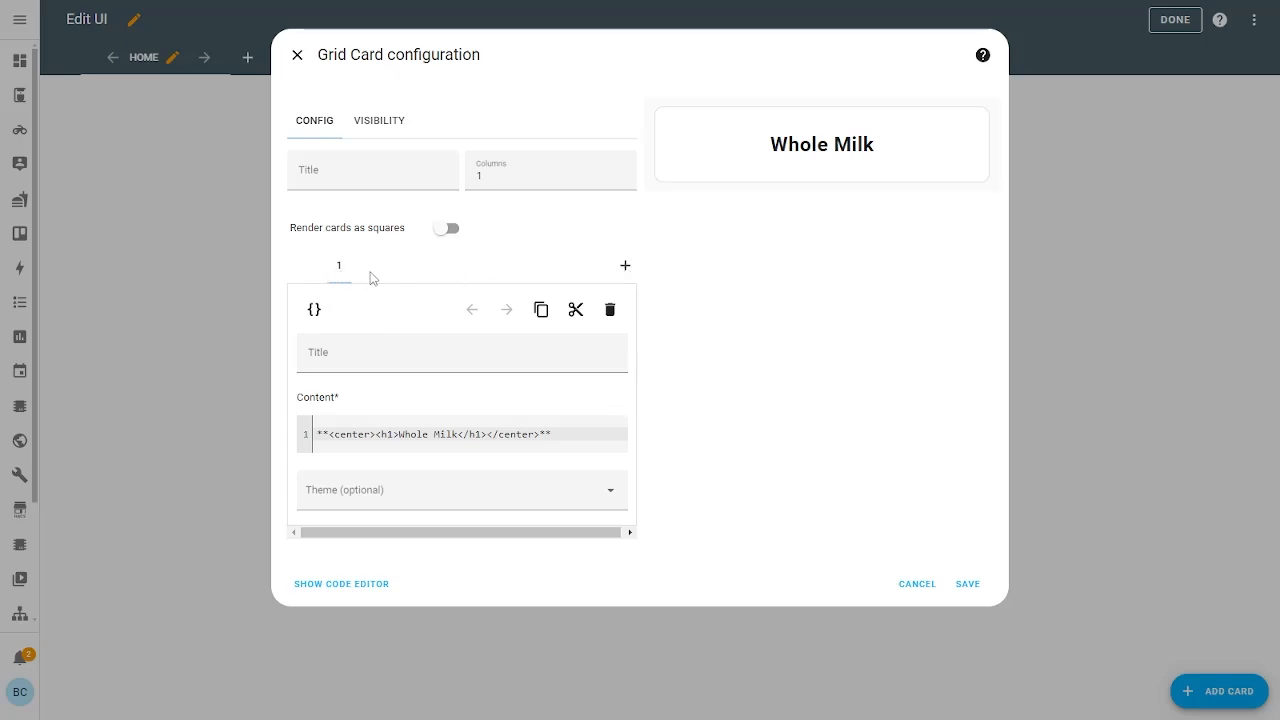
pyautogui.click(625, 266)
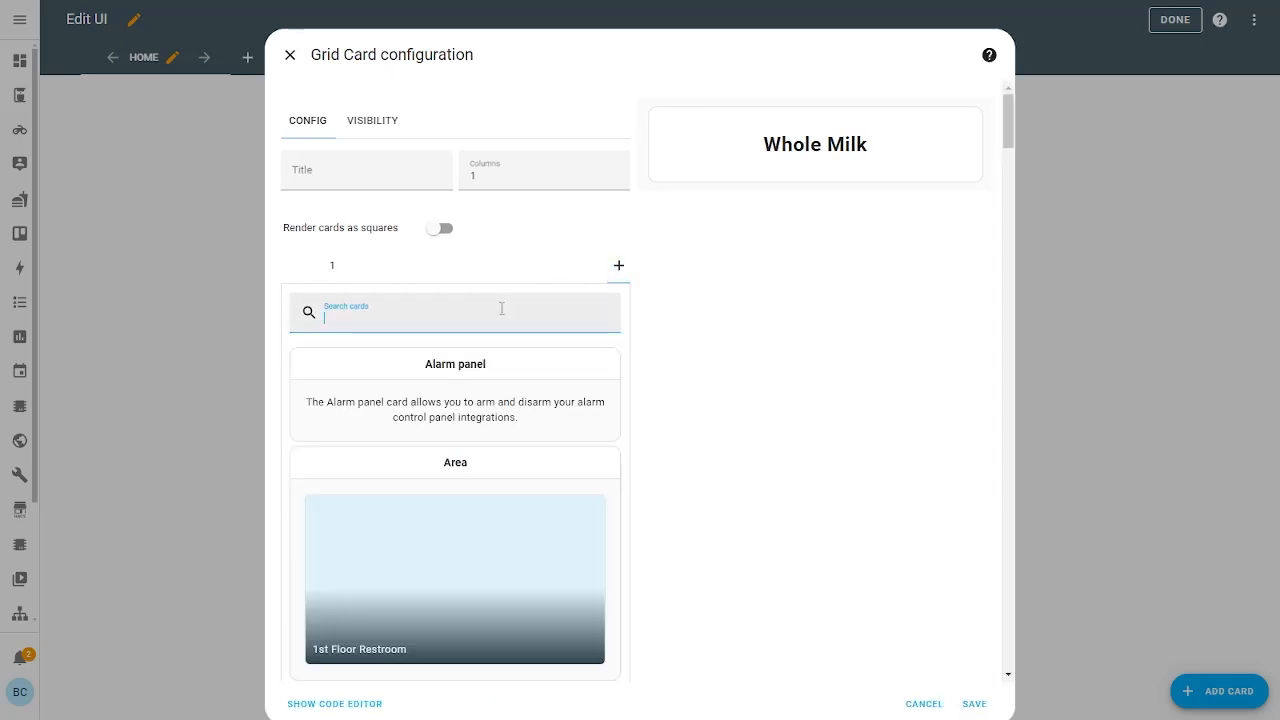
# Add a Picture card in grid slot 2, select its Image path field, and switch to File Explorer
pyautogui.write('image')
pyautogui.hotkey('ctrl', 'a')
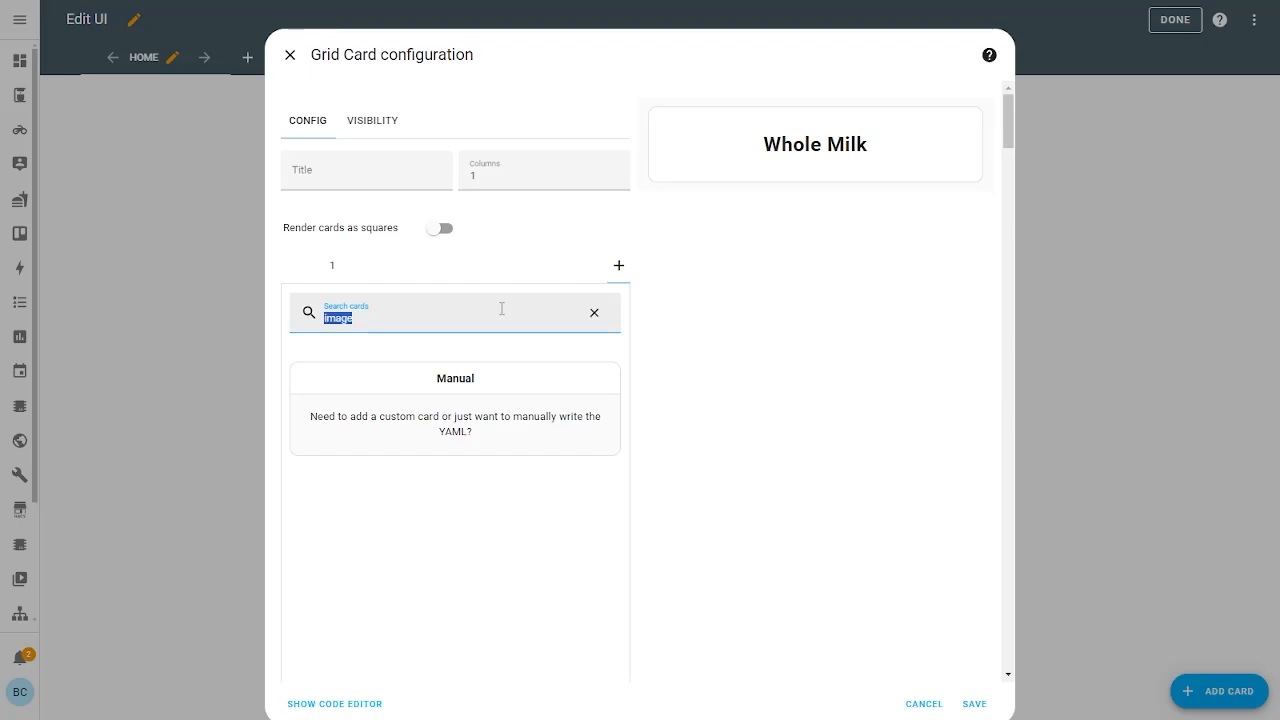
pyautogui.write('picture')
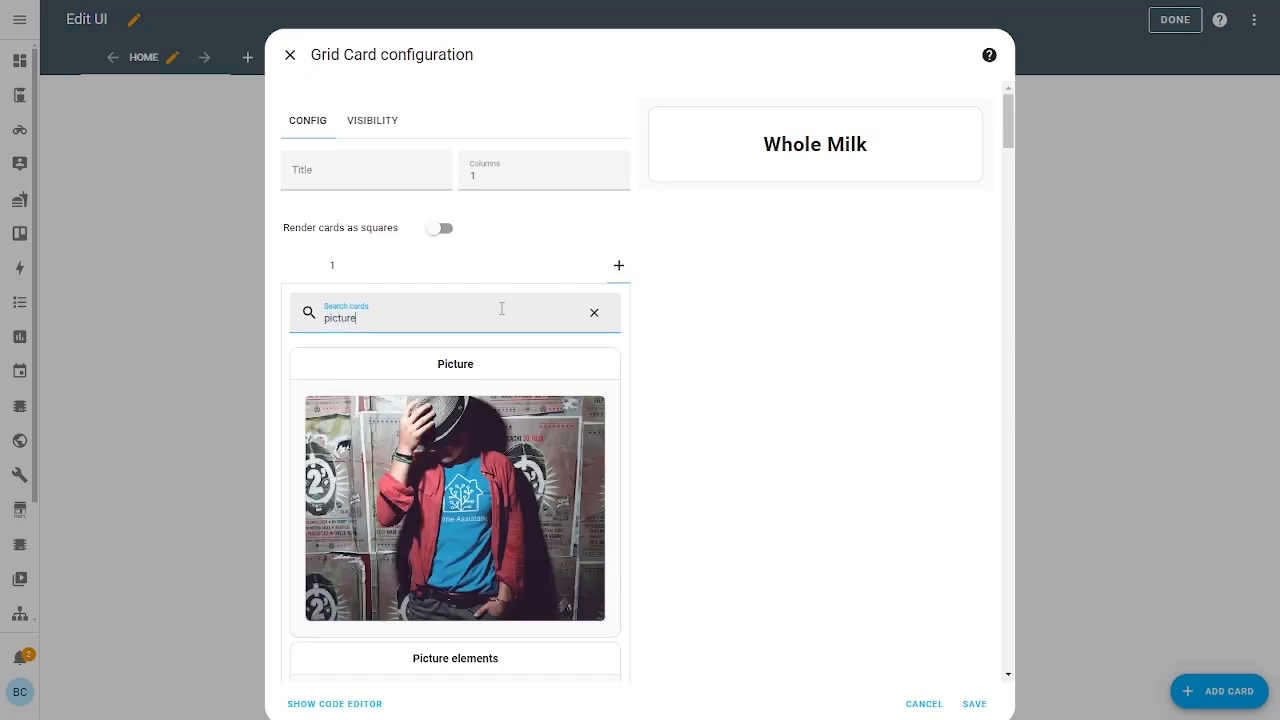
pyautogui.click(472, 433)
pyautogui.click(446, 449)
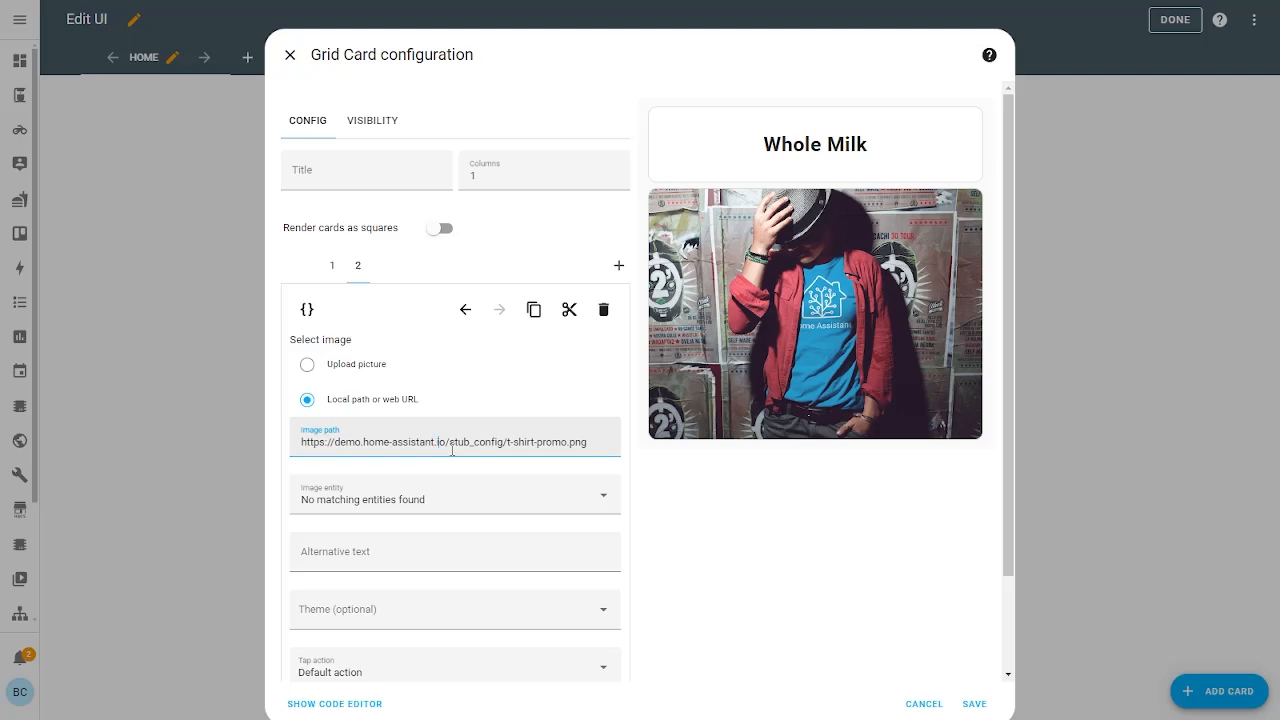
pyautogui.hotkey('alt', 'Tab')
pyautogui.hotkey('alt', 'Tab')
pyautogui.hotkey('alt', 'Tab')
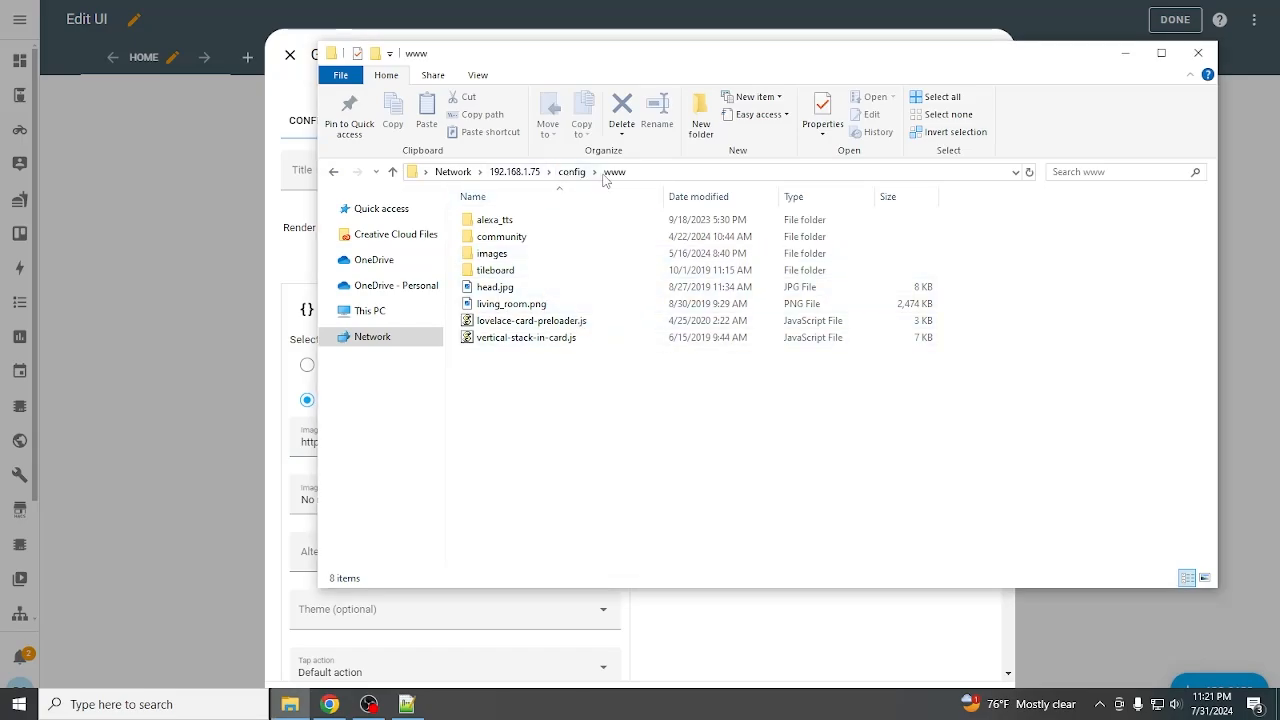
# Browse the server share to config > www > images > areaCoffee > productPhotos > milk
pyautogui.click(522, 174)
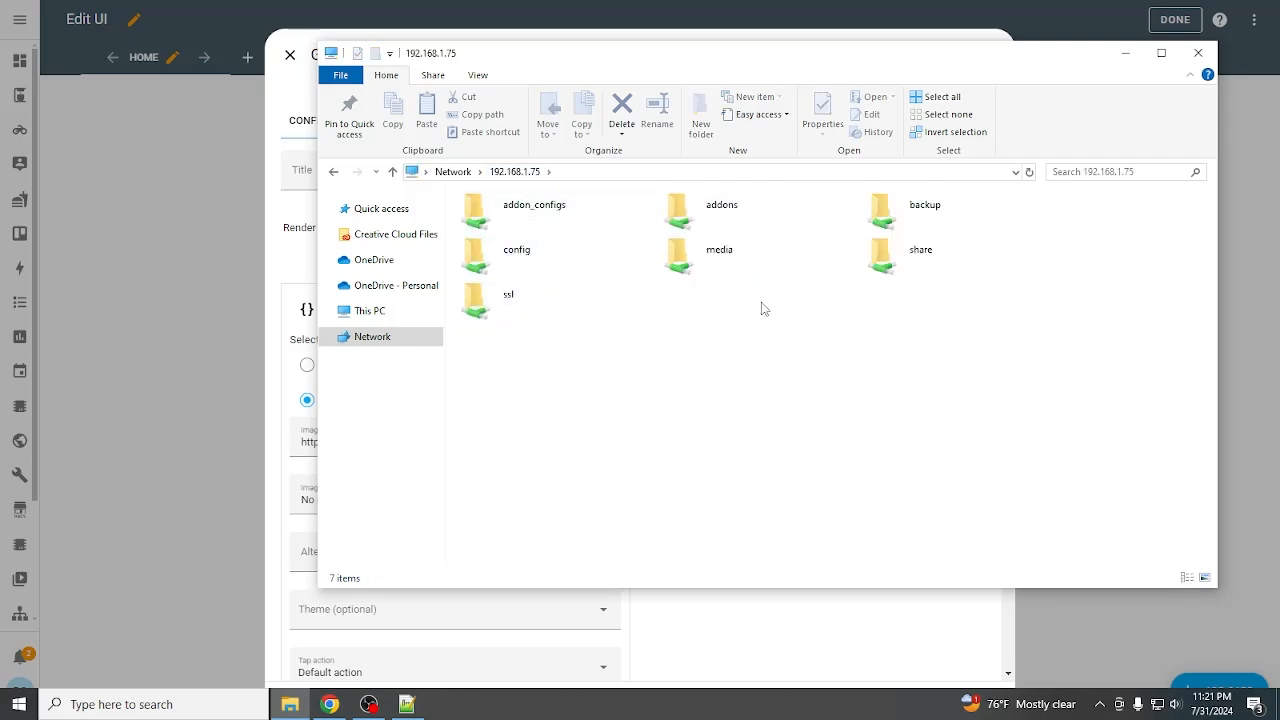
pyautogui.doubleClick(571, 274)
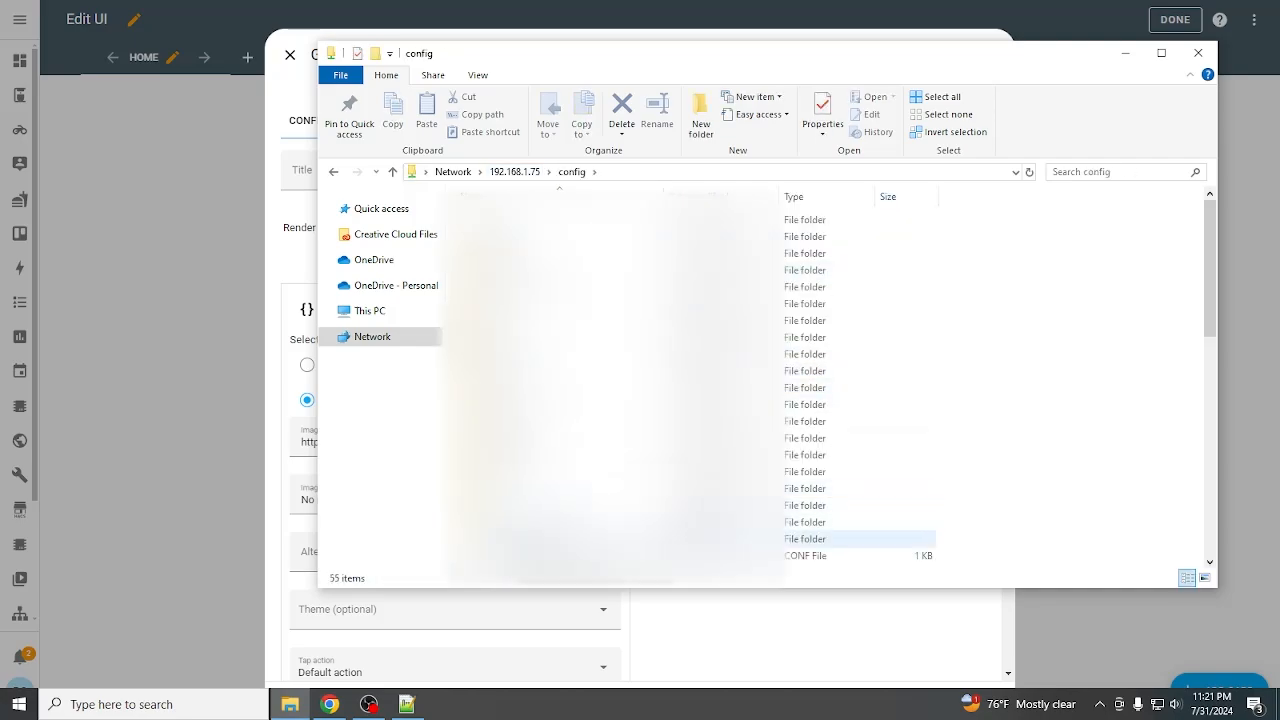
pyautogui.doubleClick(571, 539)
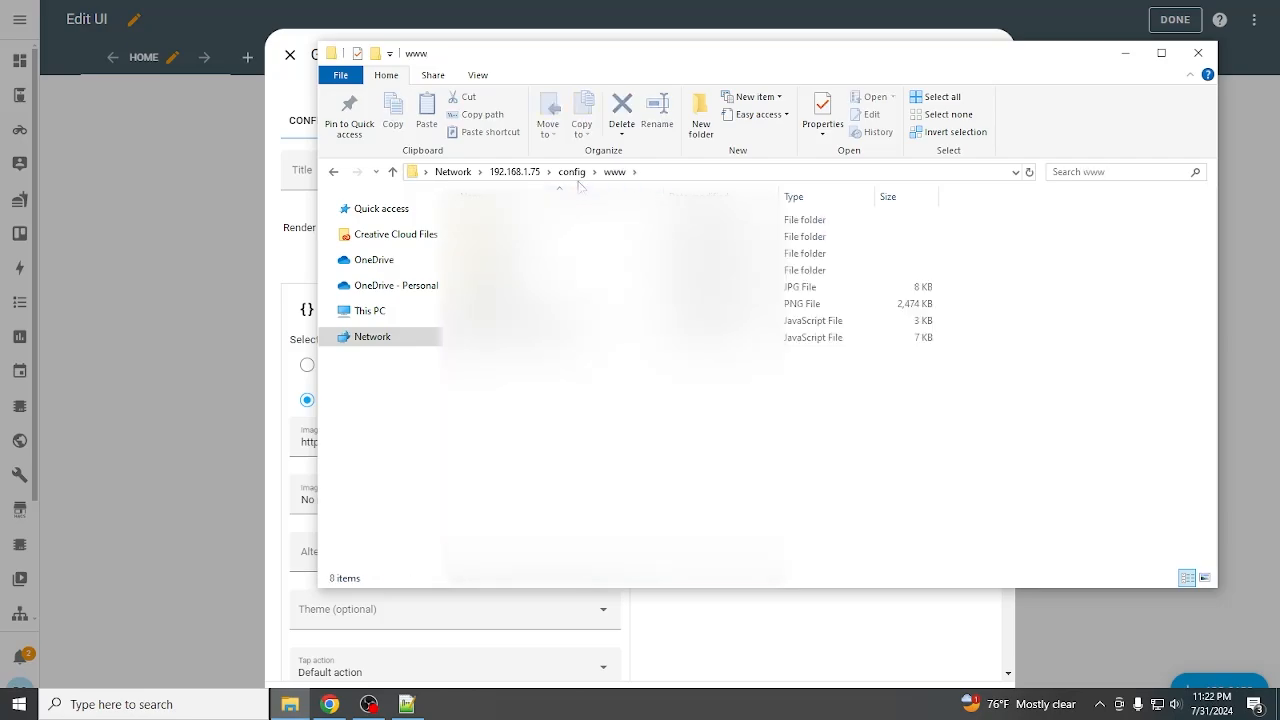
pyautogui.doubleClick(571, 253)
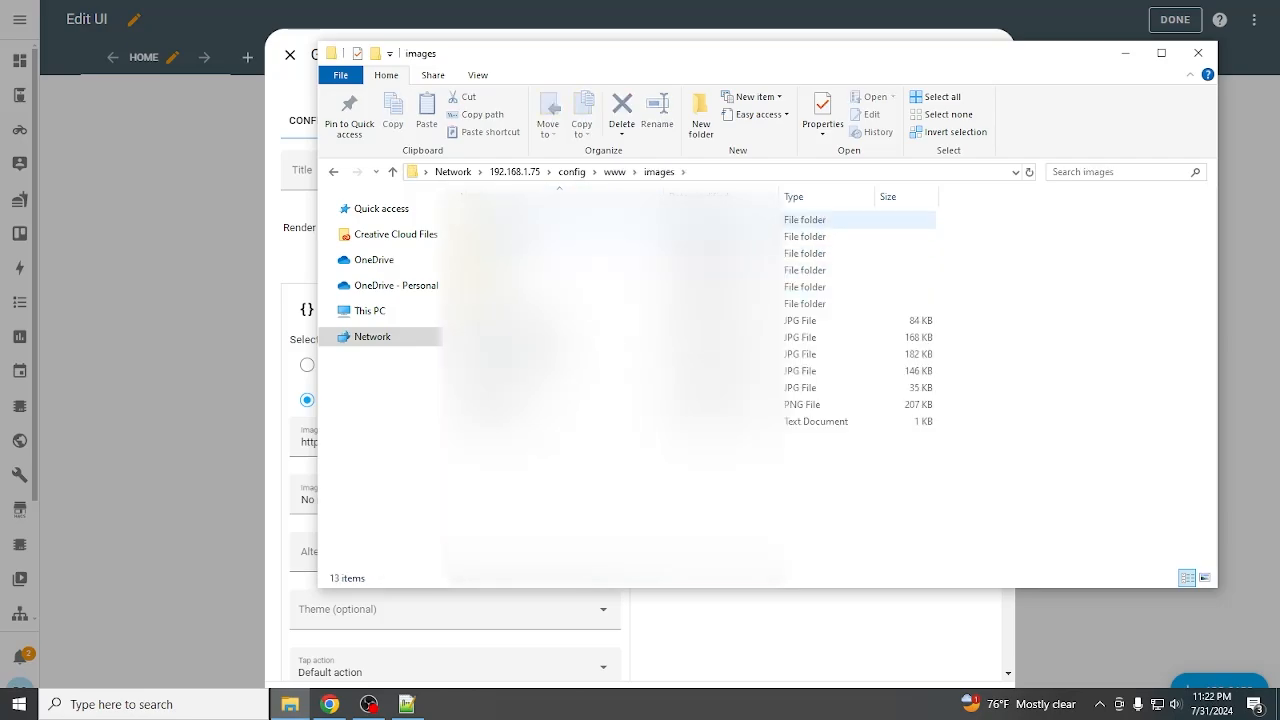
pyautogui.doubleClick(571, 219)
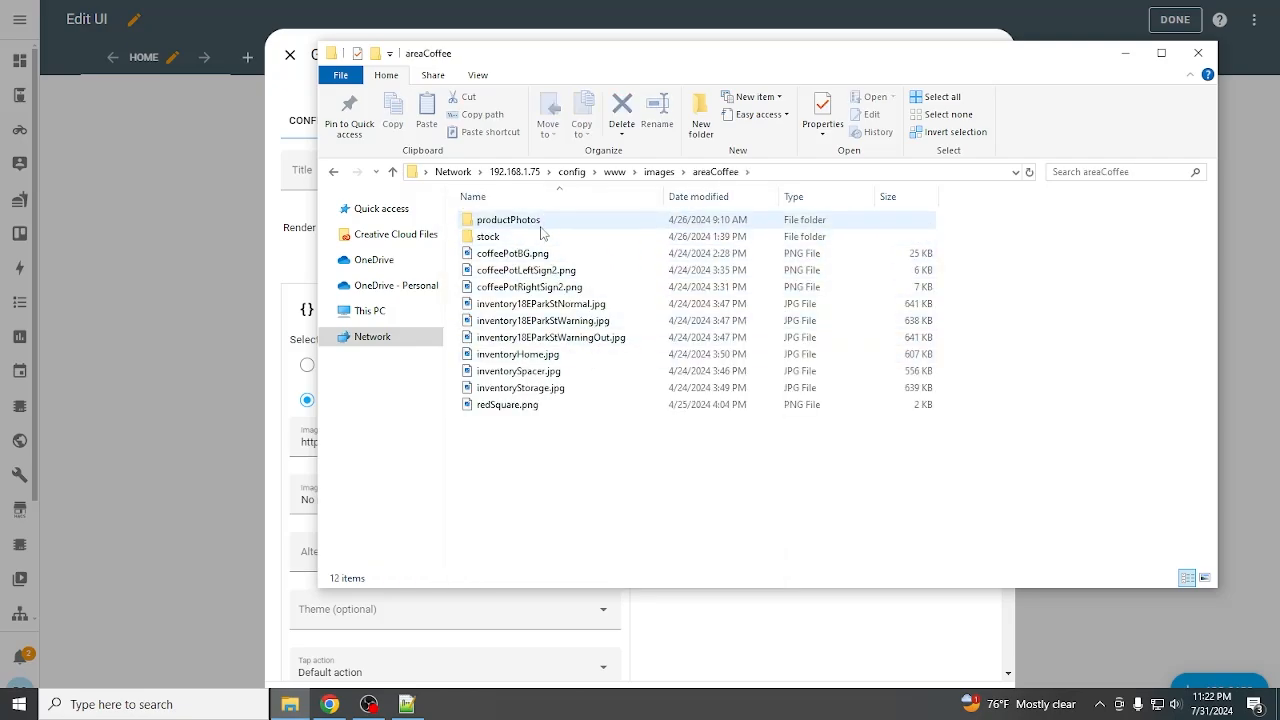
pyautogui.doubleClick(540, 222)
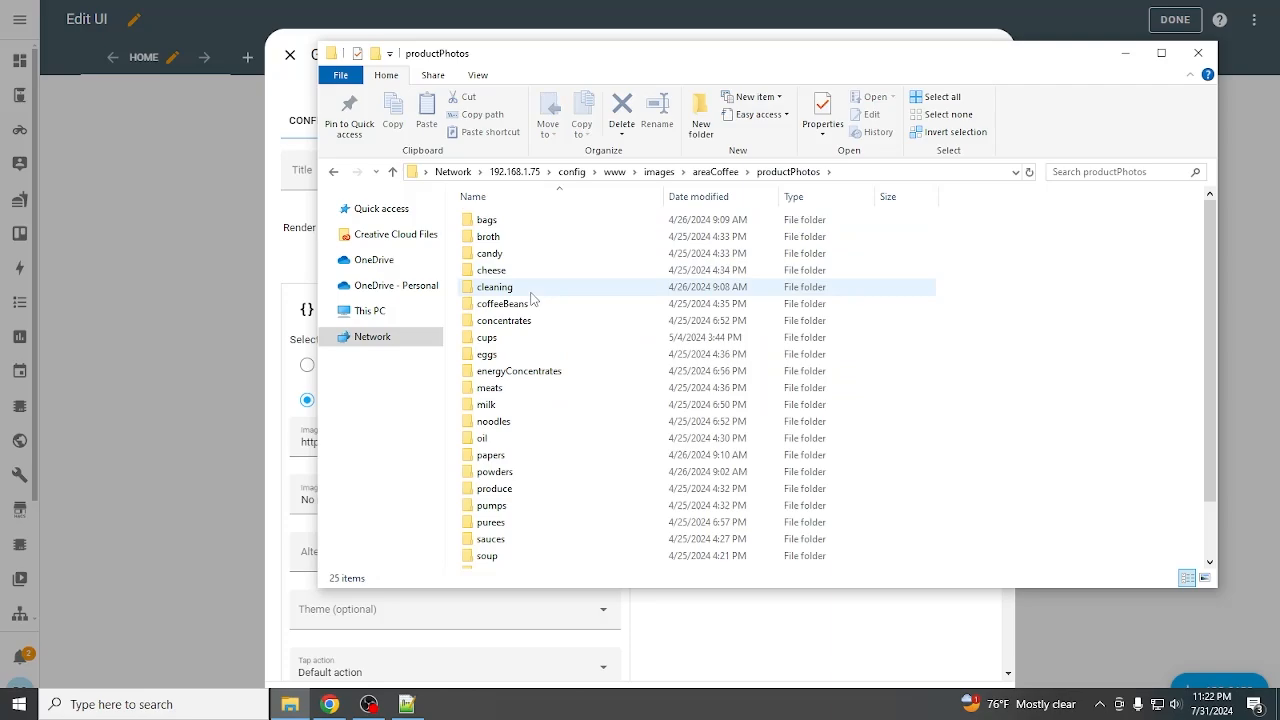
pyautogui.doubleClick(505, 407)
# Show the milk files as Large icons, locate wholeFront.jpg, and reveal the folder's full path
pyautogui.scroll(-5, 680, 388)
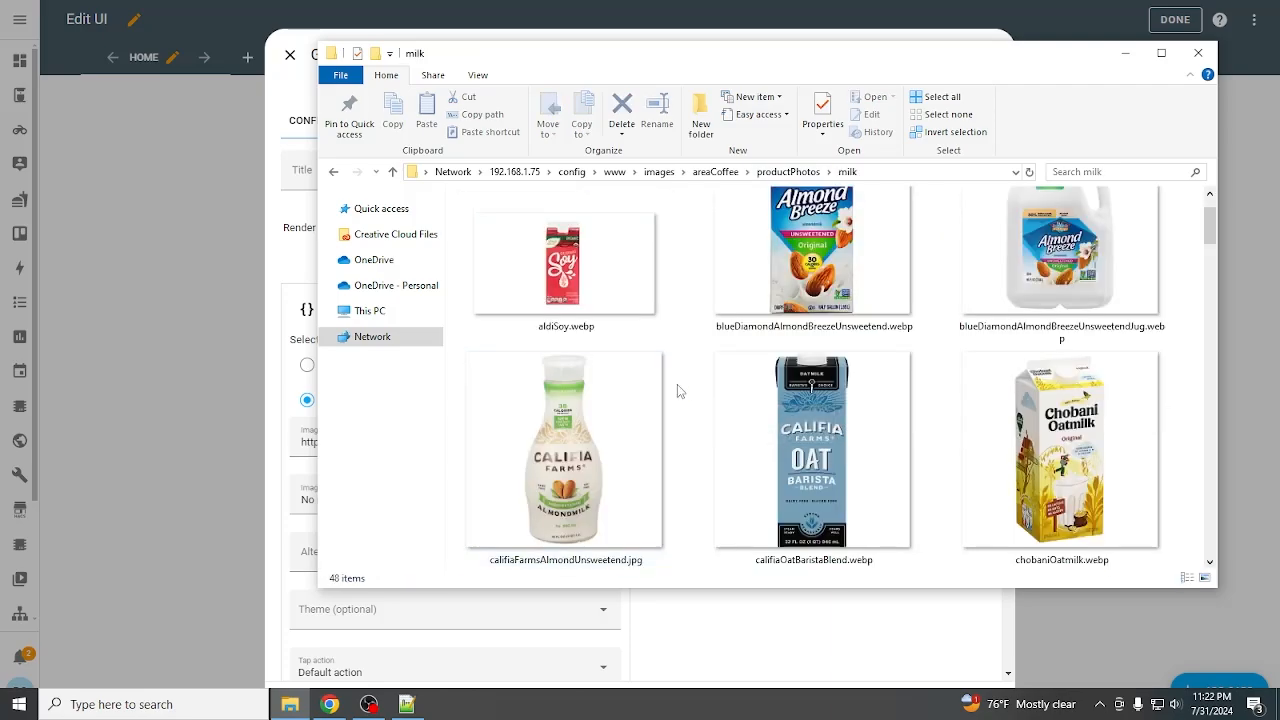
pyautogui.scroll(-2, 685, 393)
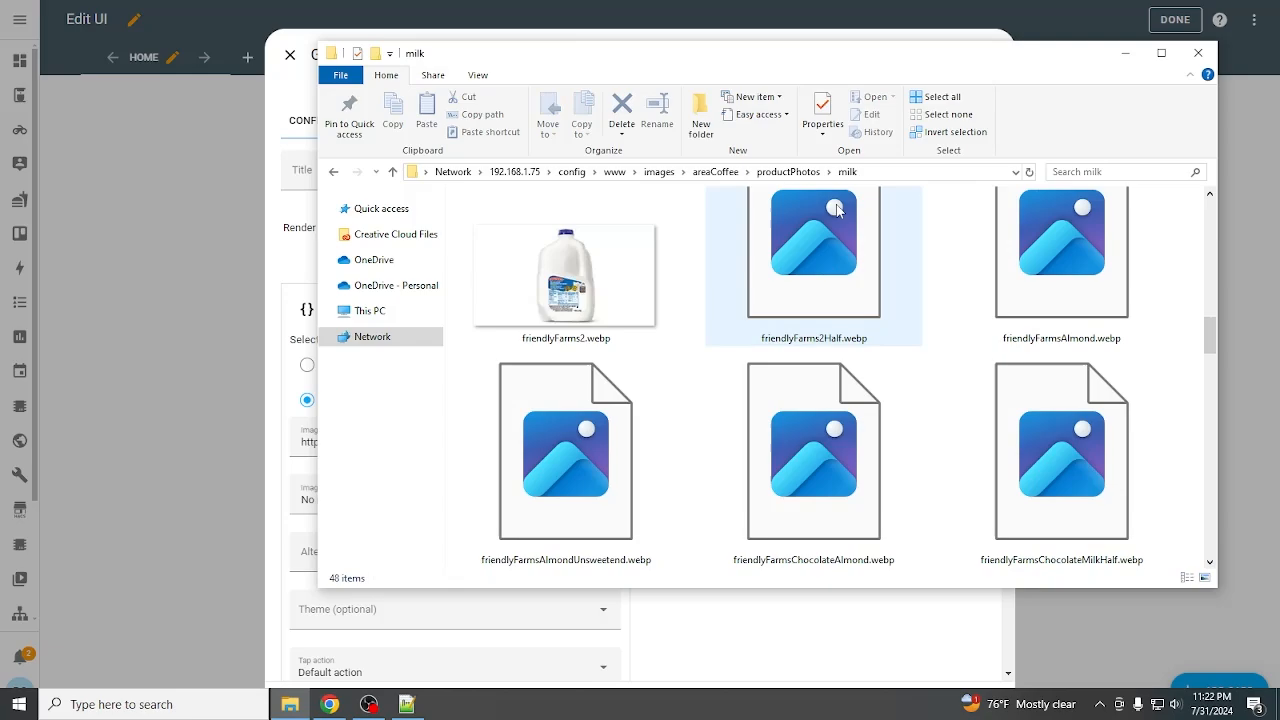
pyautogui.click(478, 75)
pyautogui.click(570, 114)
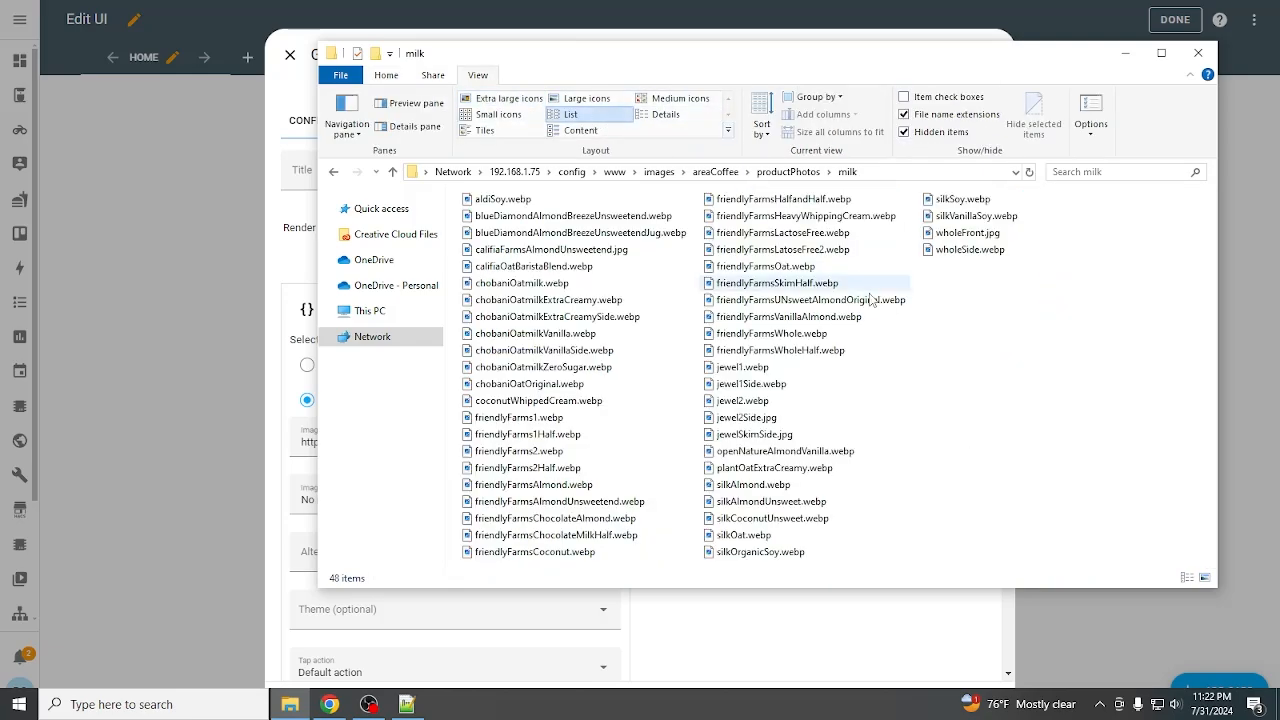
pyautogui.click(586, 98)
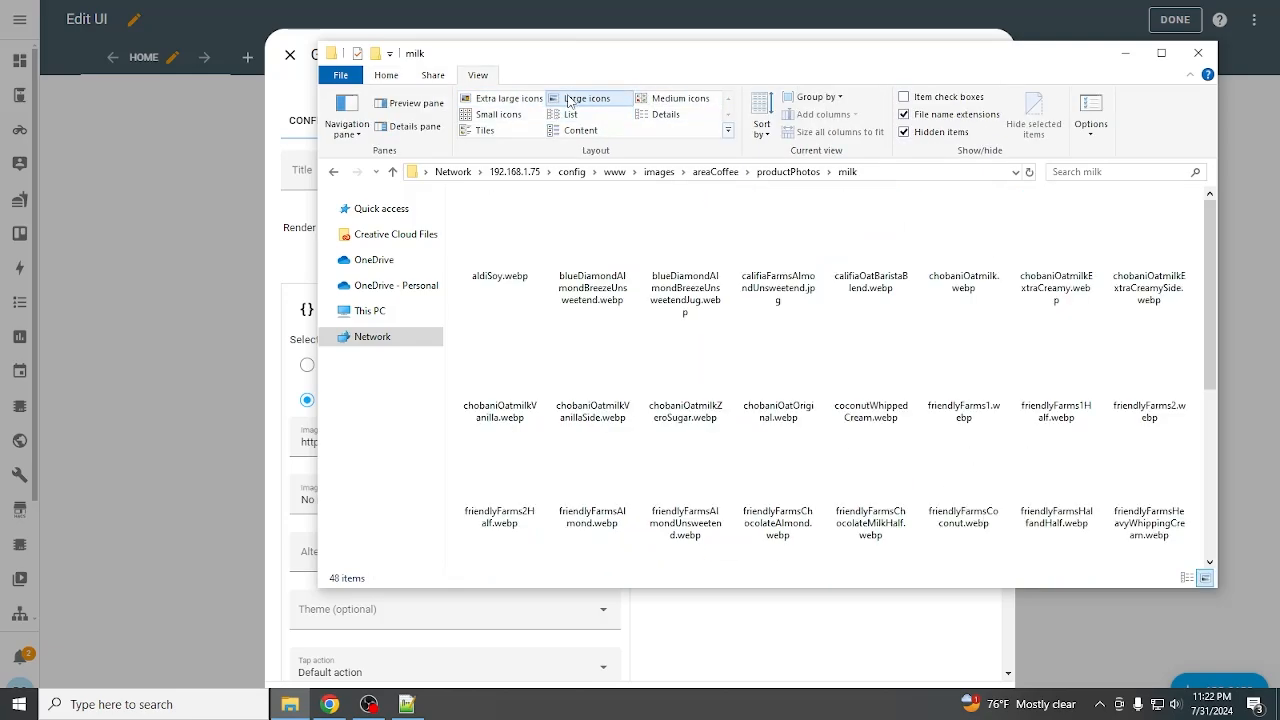
pyautogui.scroll(-3, 1122, 205)
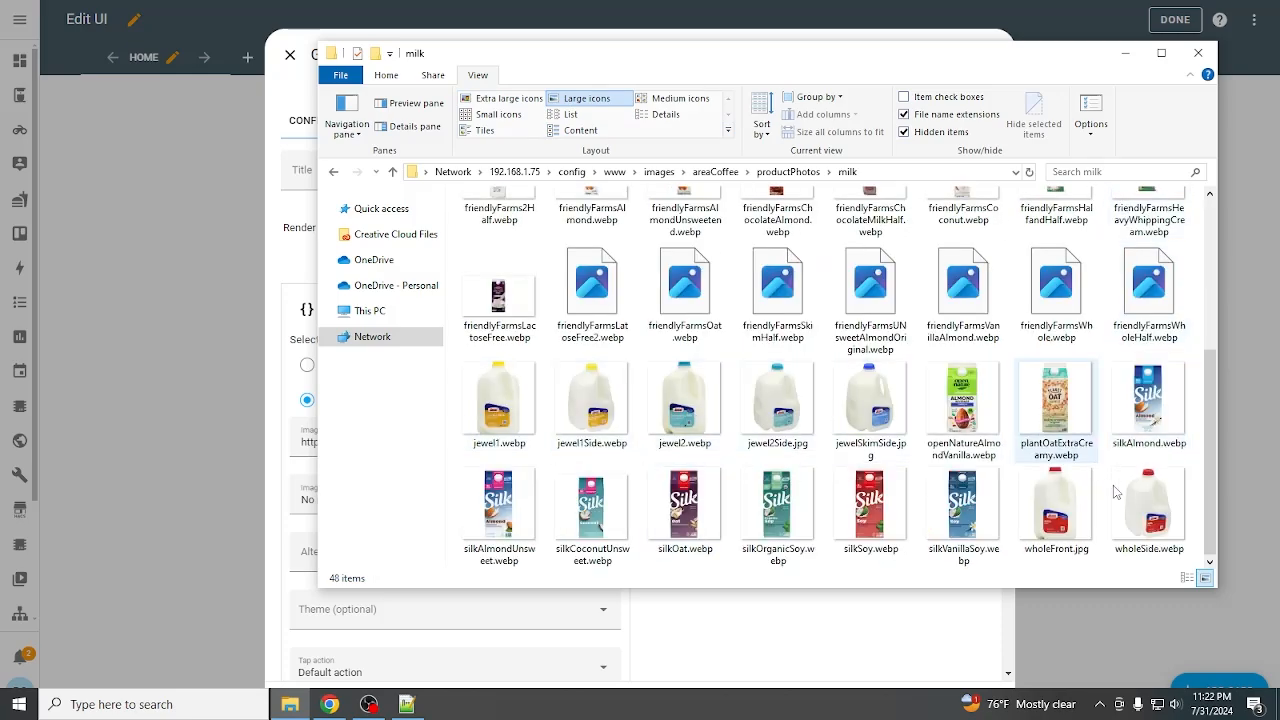
pyautogui.rightClick(1040, 514)
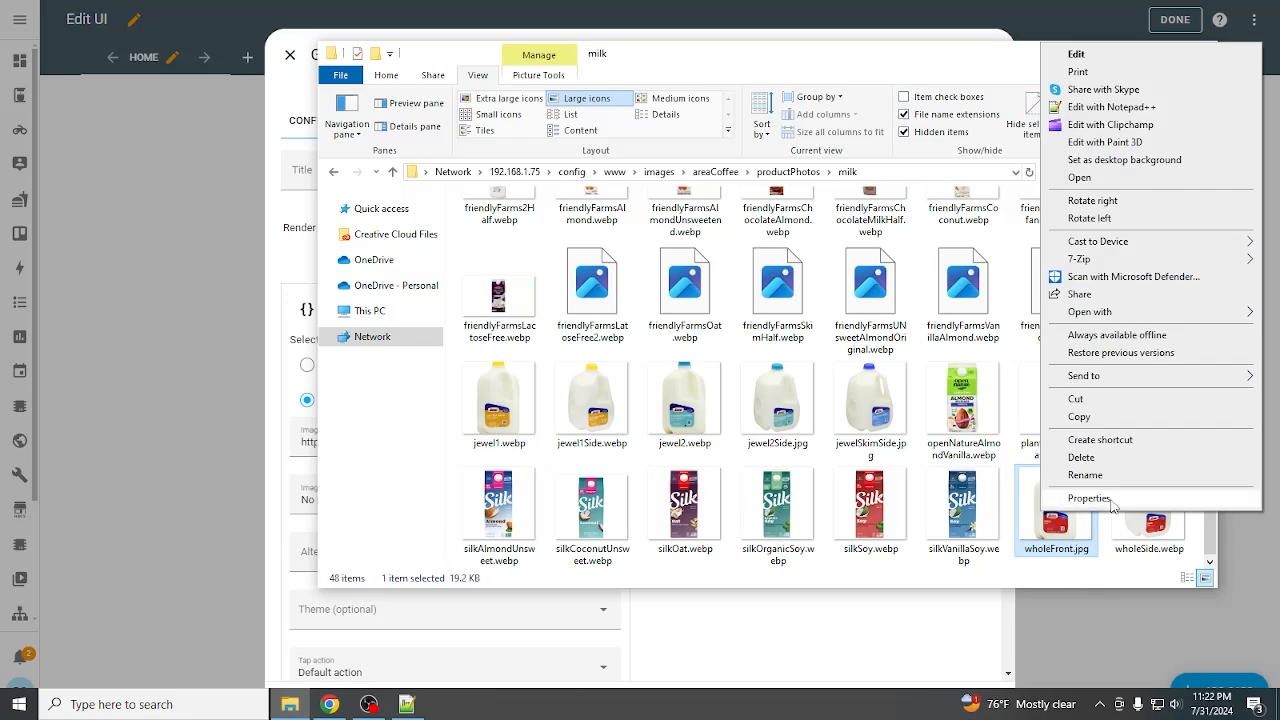
pyautogui.click(897, 172)
# Paste the milk photo path into Image path, switch backslashes to forward slashes, and save the grid card
pyautogui.click(296, 94)
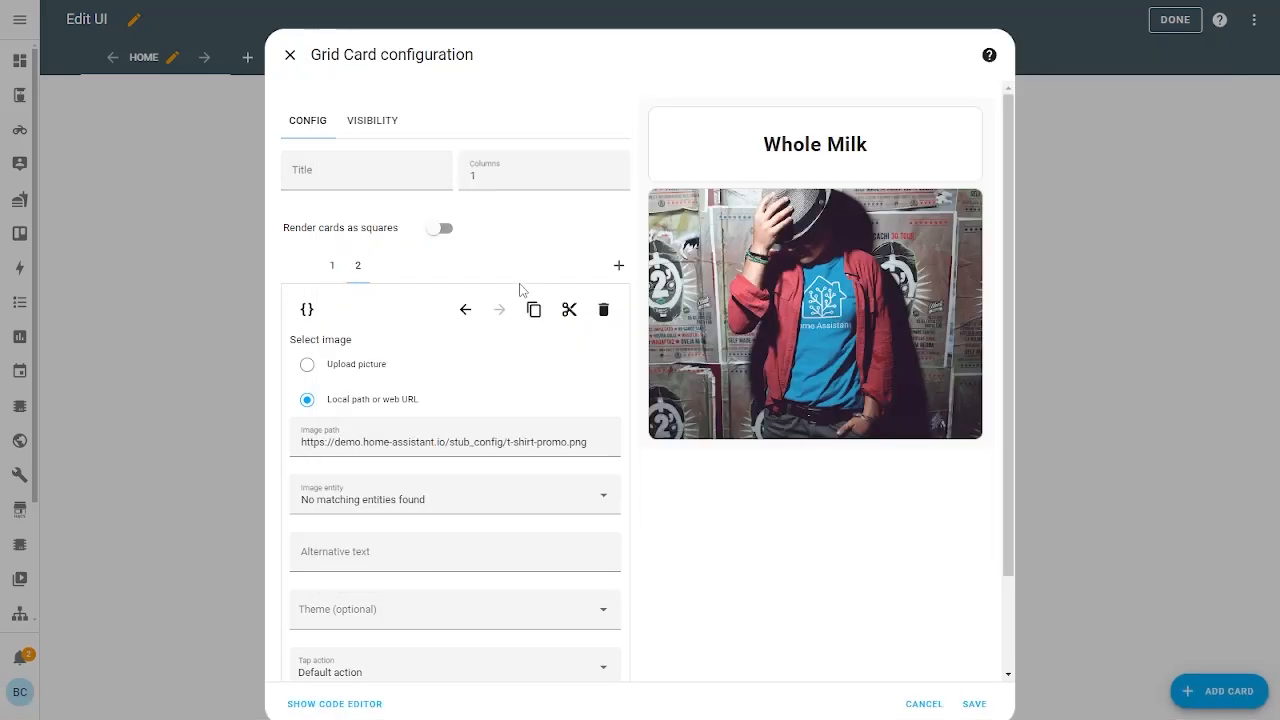
pyautogui.click(474, 441)
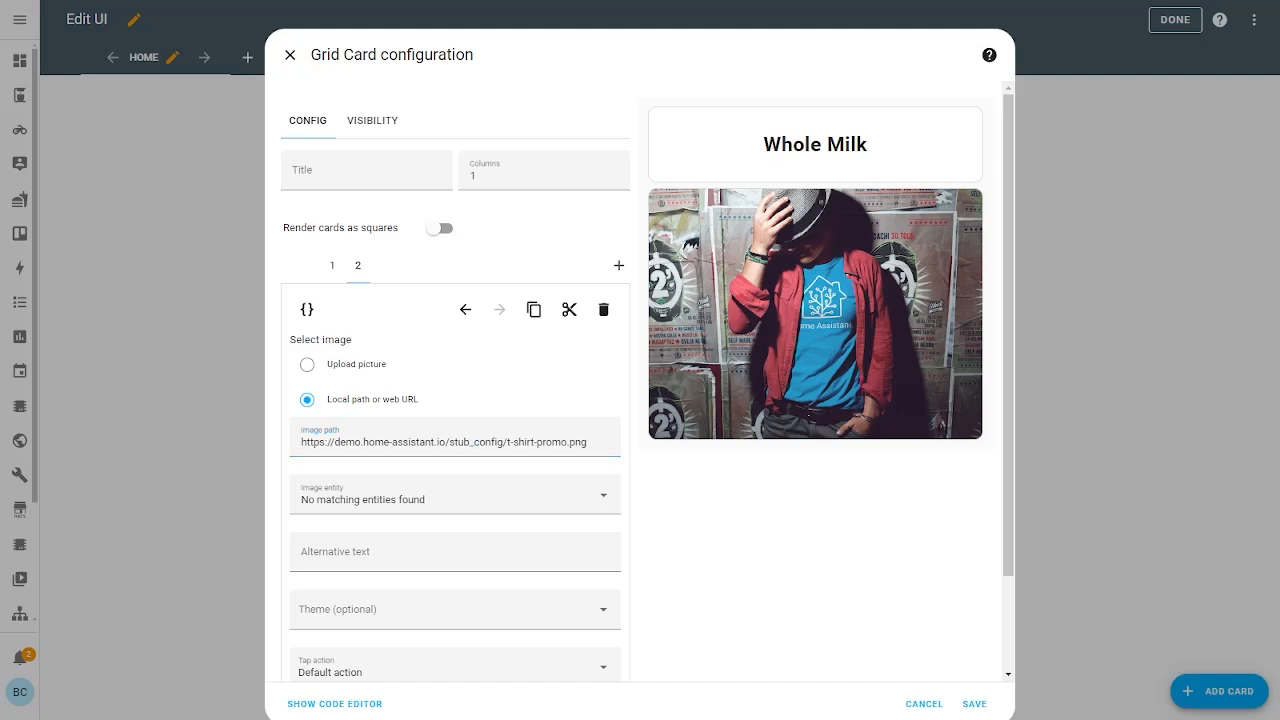
pyautogui.tripleClick(480, 451)
pyautogui.write('\\local\\')
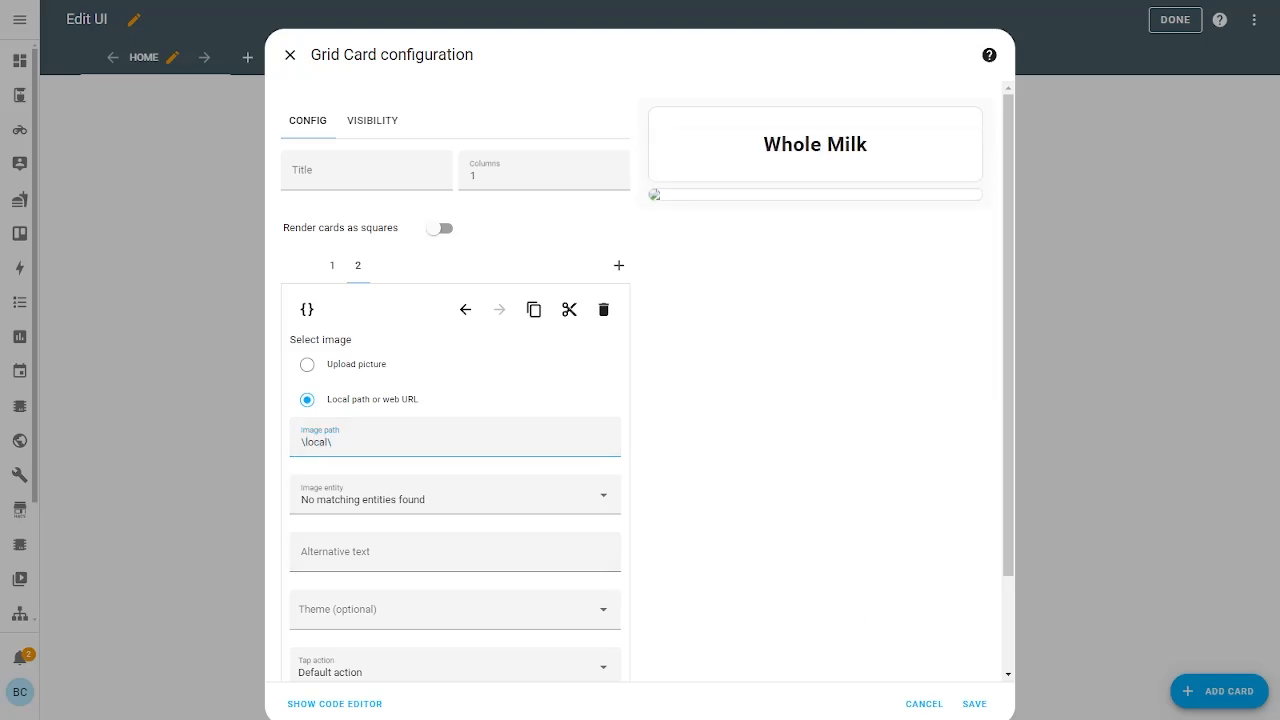
pyautogui.write('images\\areaCoffee\\productPhotos\\milk')
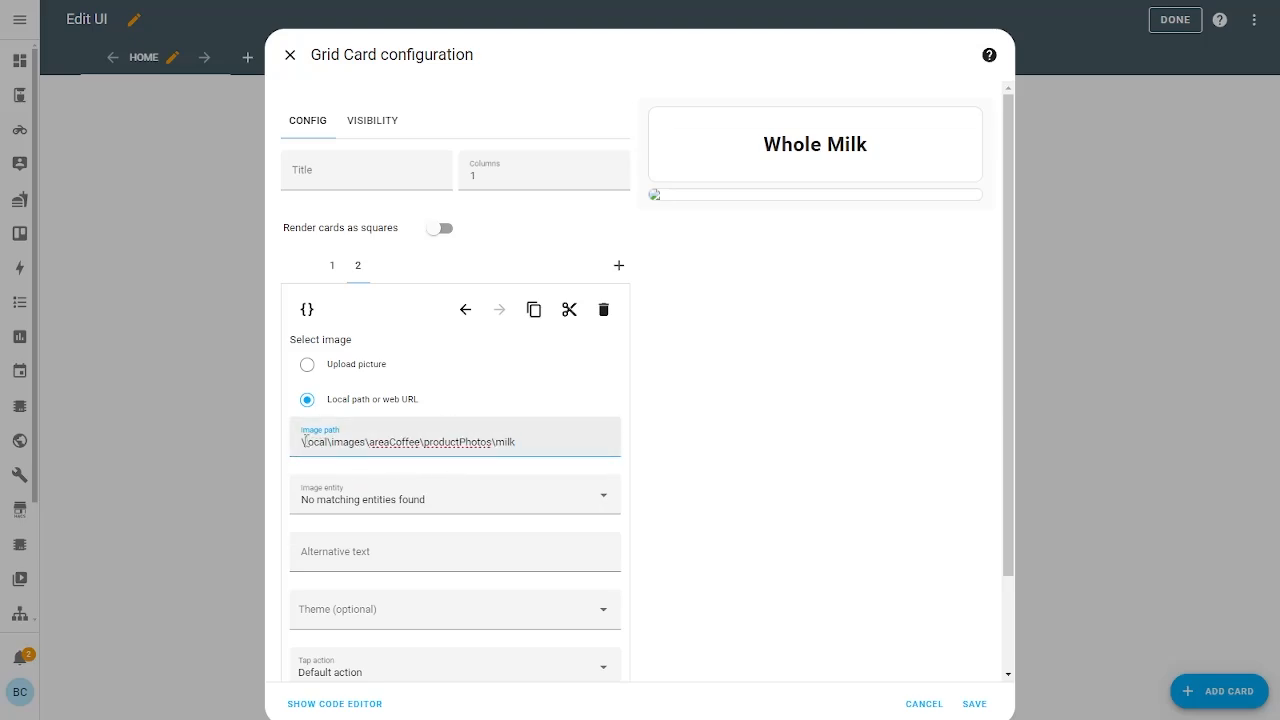
pyautogui.moveTo(304, 441); pyautogui.dragTo(267, 482)
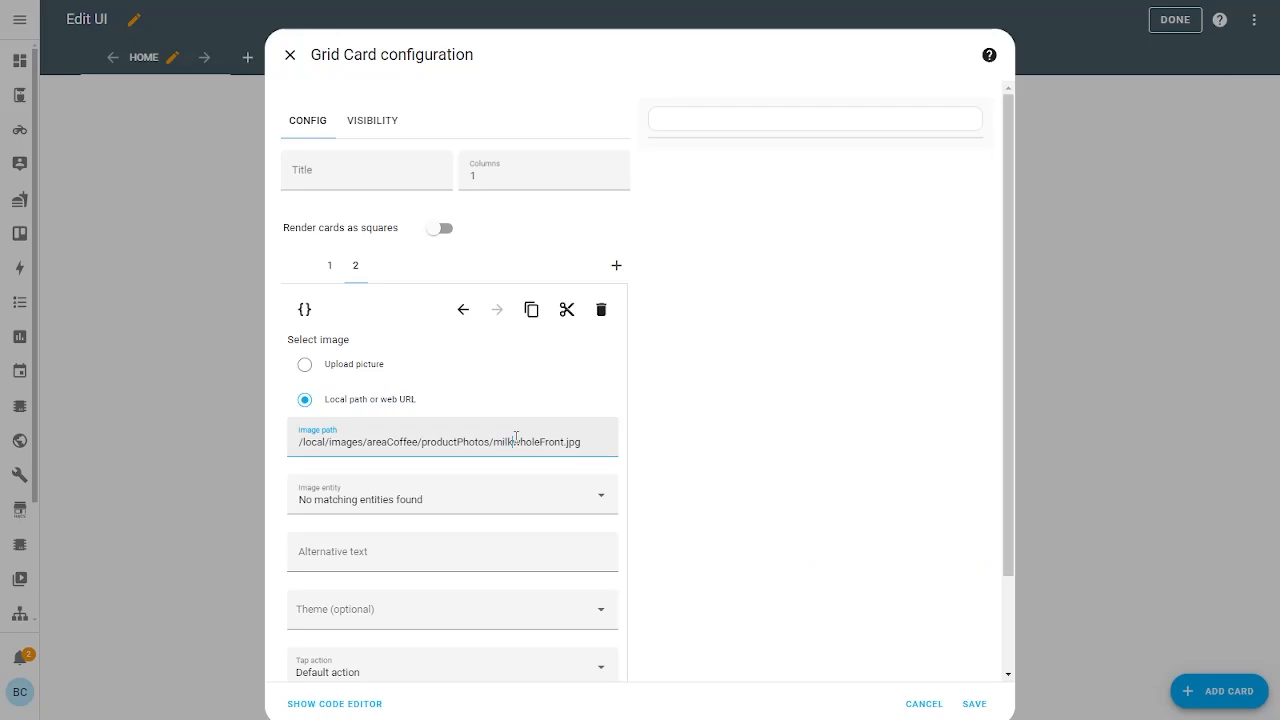
pyautogui.write('/')
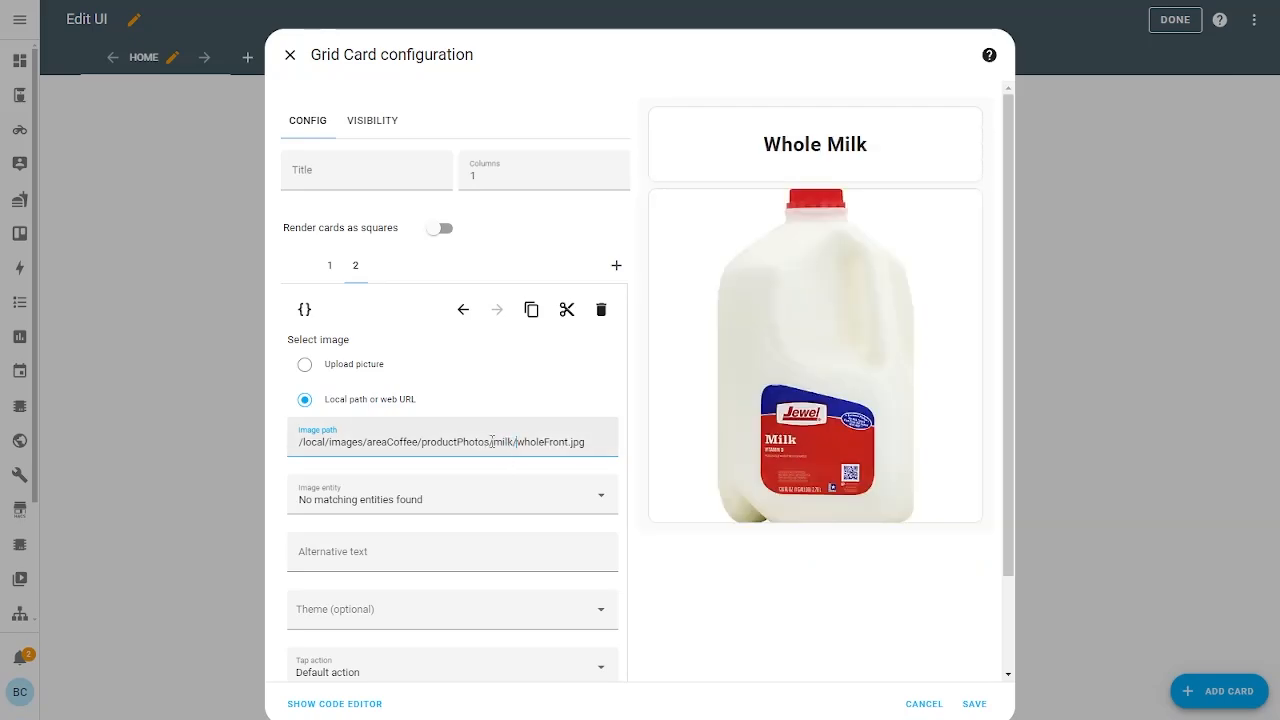
pyautogui.scroll(-2, 469, 409)
pyautogui.scroll(2, 466, 409)
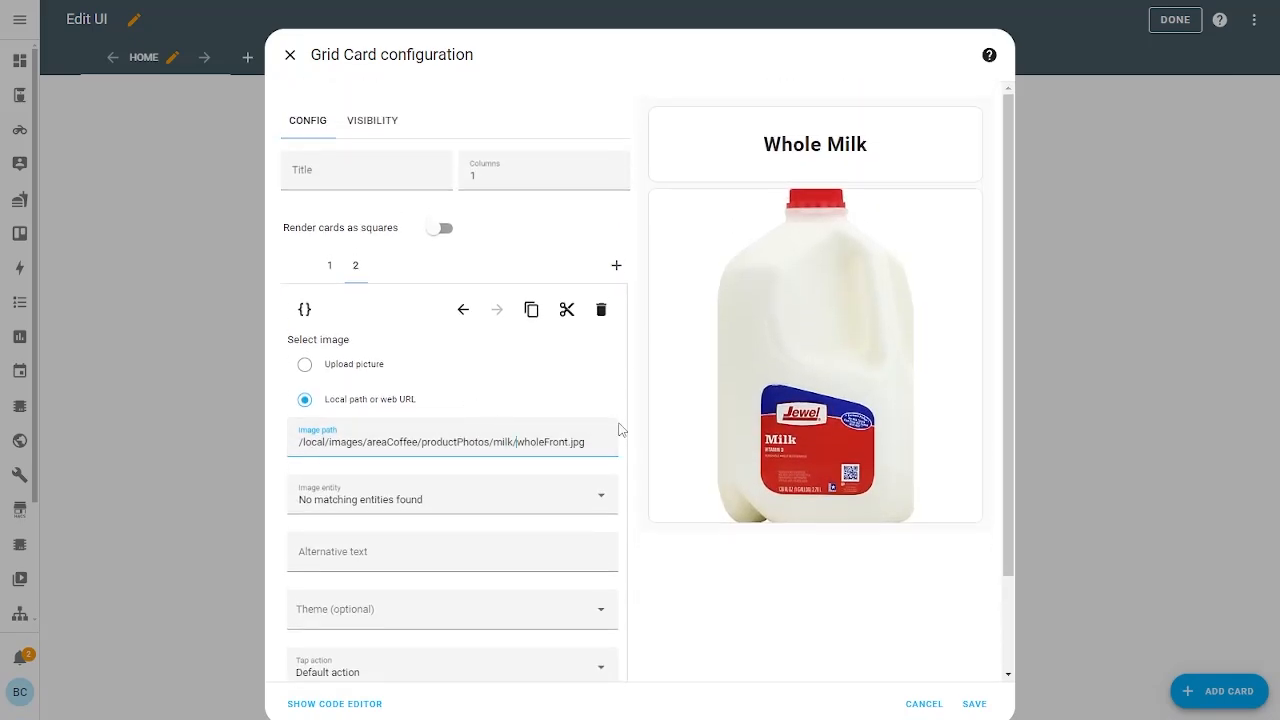
pyautogui.scroll(-3, 620, 420)
pyautogui.scroll(3, 626, 420)
pyautogui.click(975, 704)
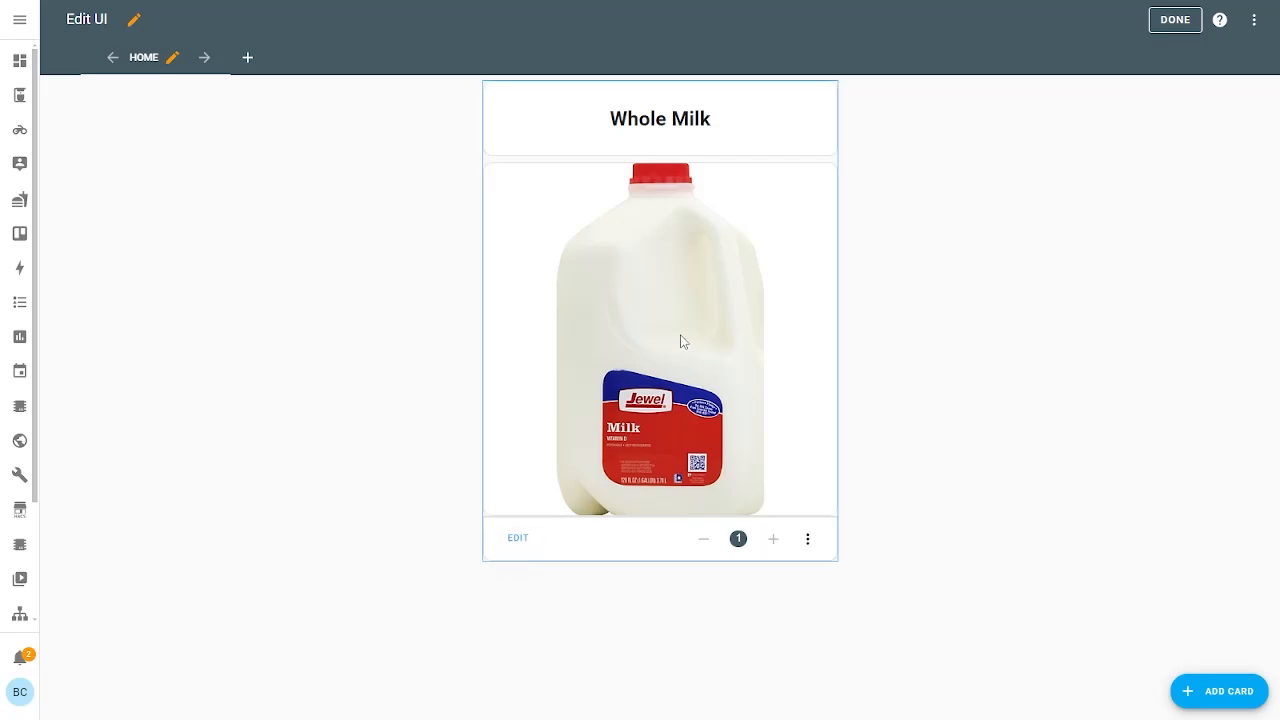
# Reopen the Whole Milk card, search card types for 'butt', then cancel the grid card edit
pyautogui.moveTo(624, 253); pyautogui.dragTo(560, 380)
pyautogui.click(516, 539)
pyautogui.click(618, 265)
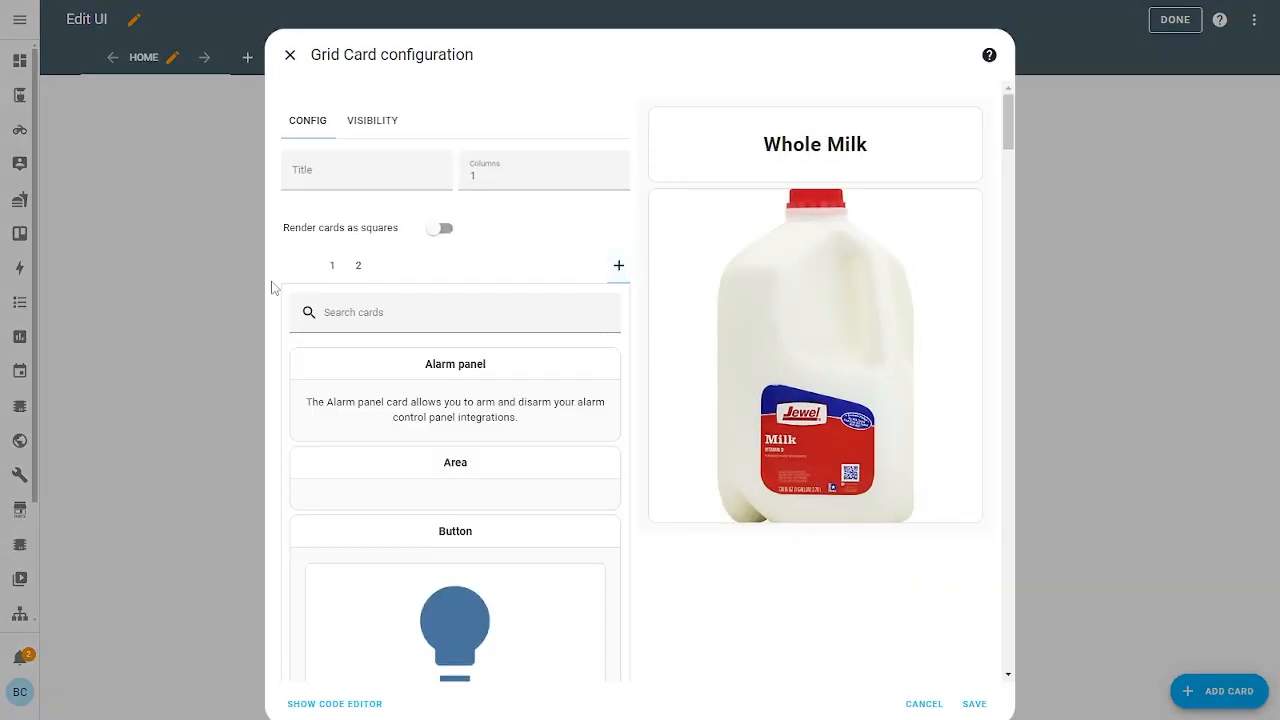
pyautogui.click(396, 312)
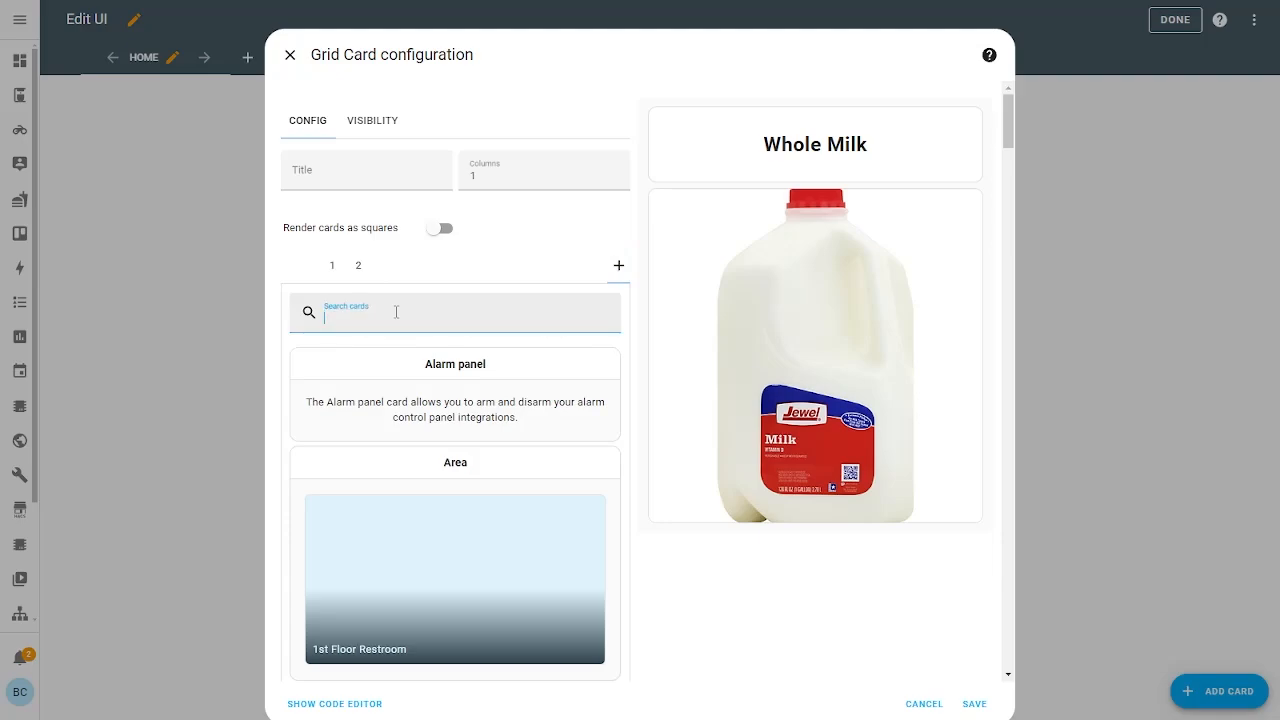
pyautogui.write('button')
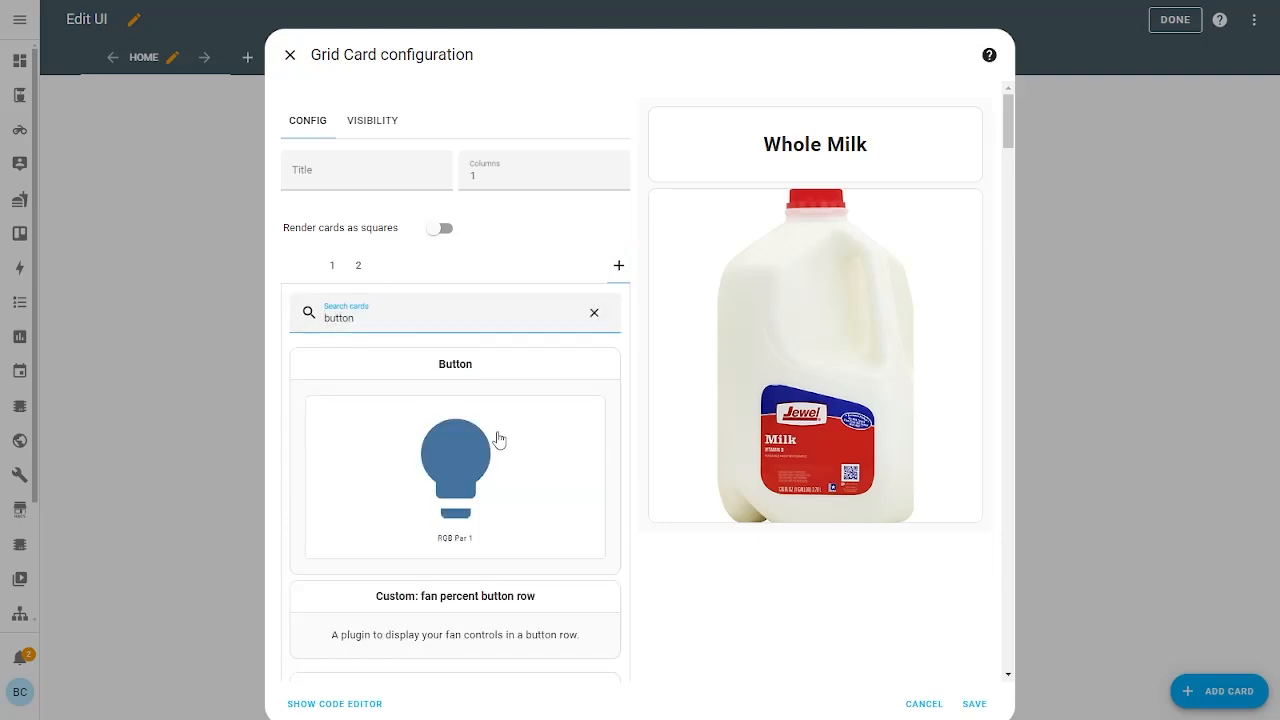
pyautogui.click(924, 704)
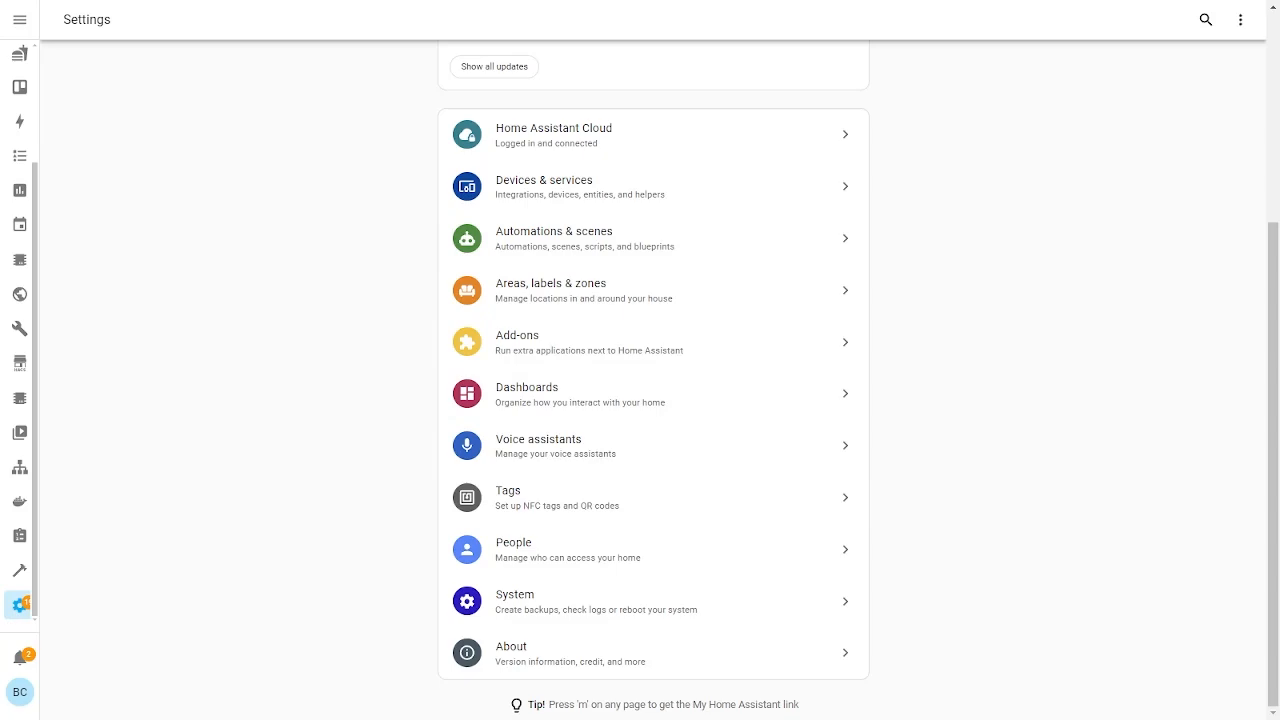
# Start a new Number helper from Devices & services > Helpers
pyautogui.click(575, 195)
pyautogui.click(806, 37)
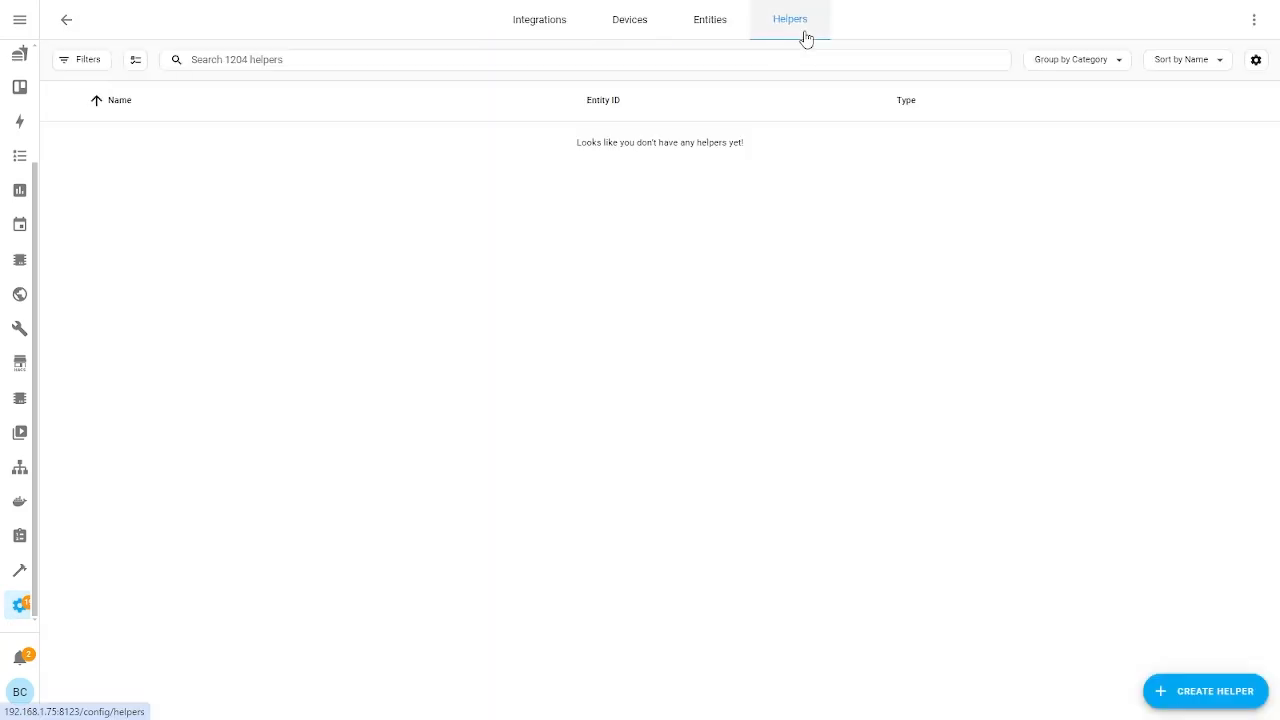
pyautogui.click(1163, 693)
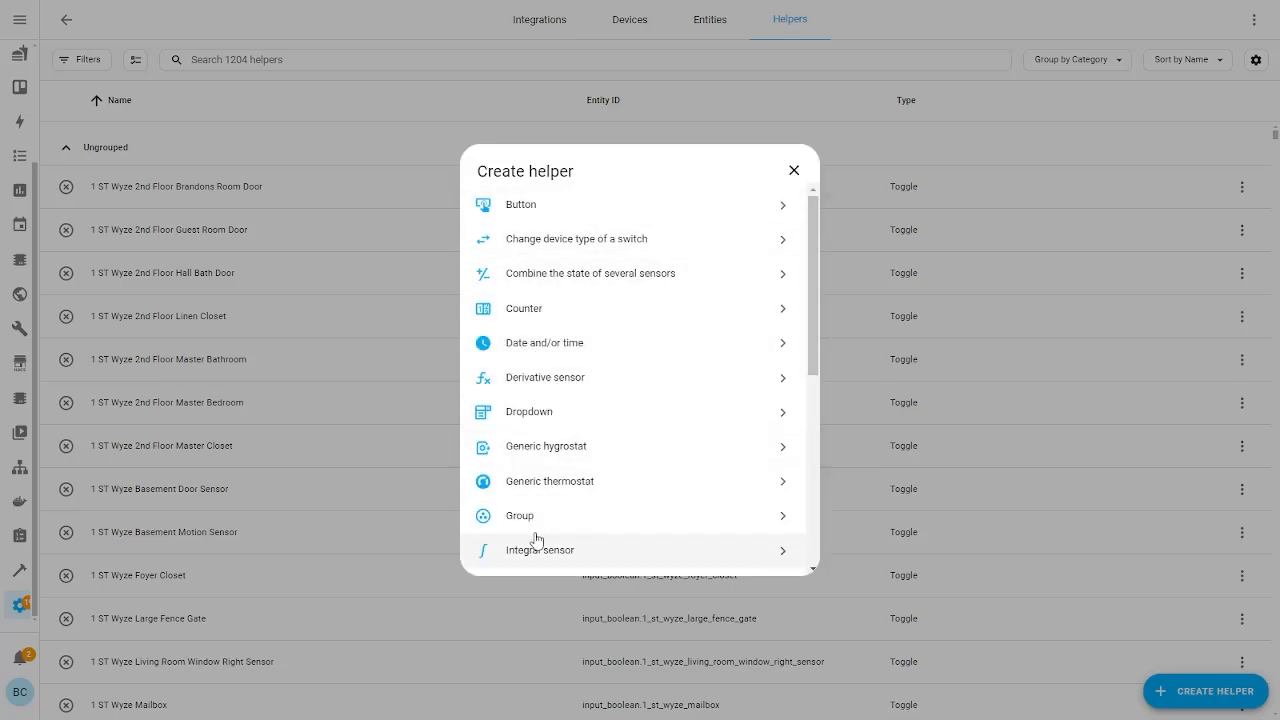
pyautogui.scroll(-1, 556, 414)
pyautogui.scroll(-3, 508, 376)
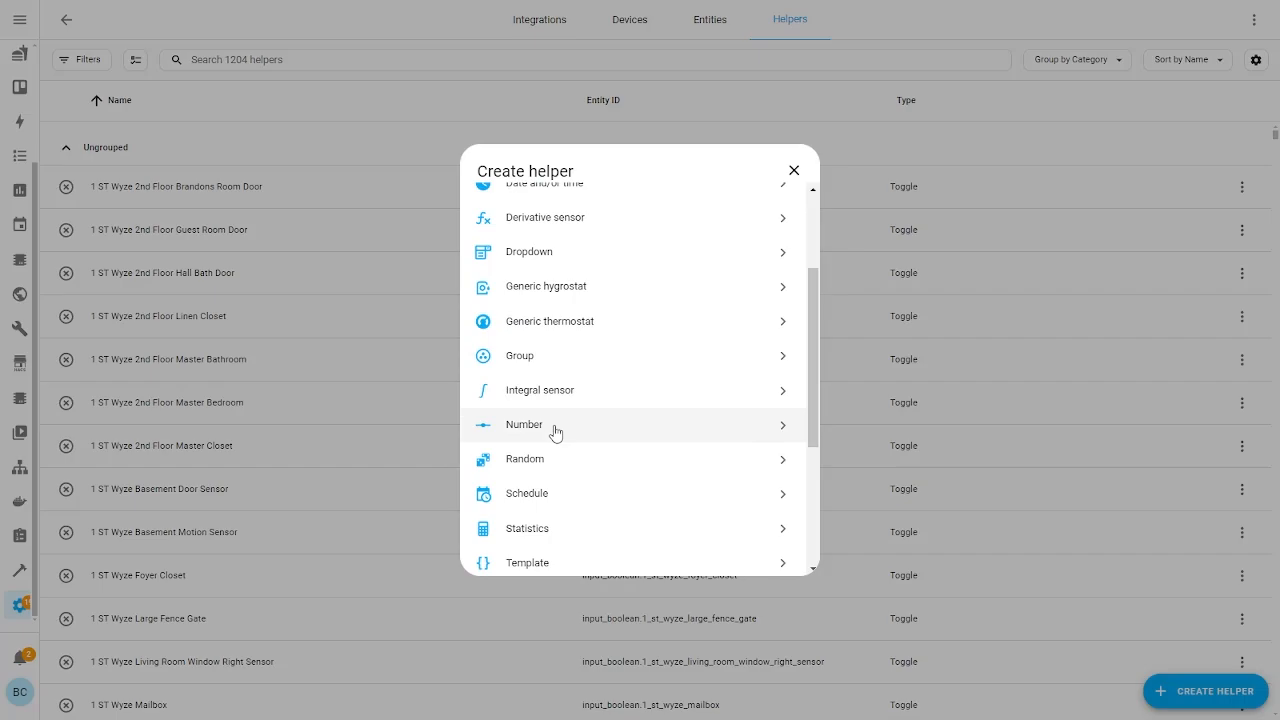
pyautogui.click(537, 428)
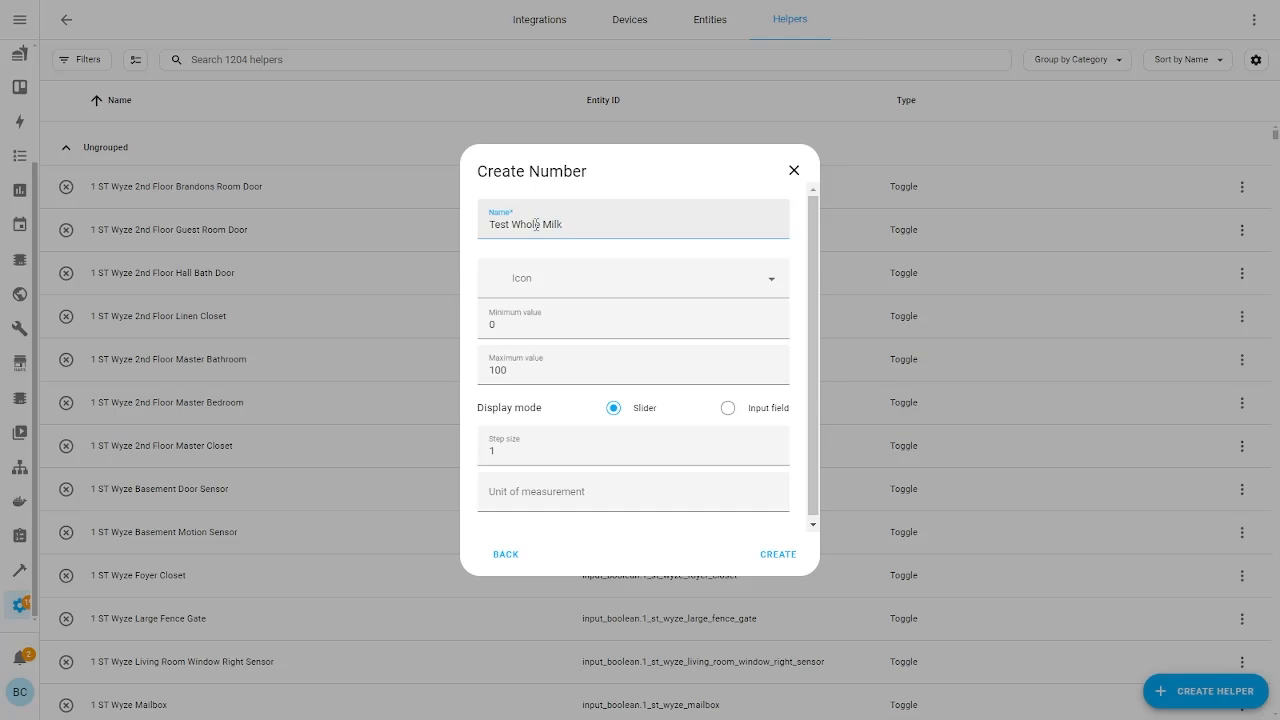
# Set the helper's minimum to -20, maximum to 100, and display mode to slider
pyautogui.moveTo(517, 323); pyautogui.dragTo(336, 334)
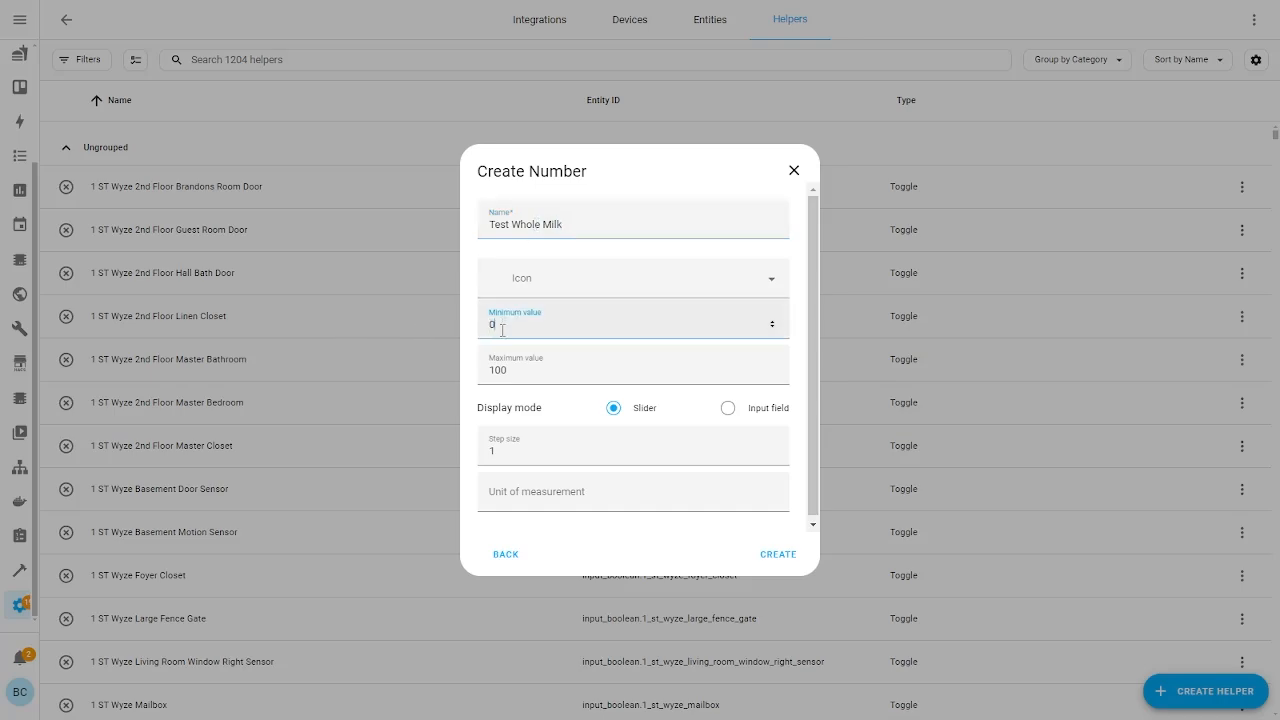
pyautogui.moveTo(505, 370); pyautogui.dragTo(457, 371)
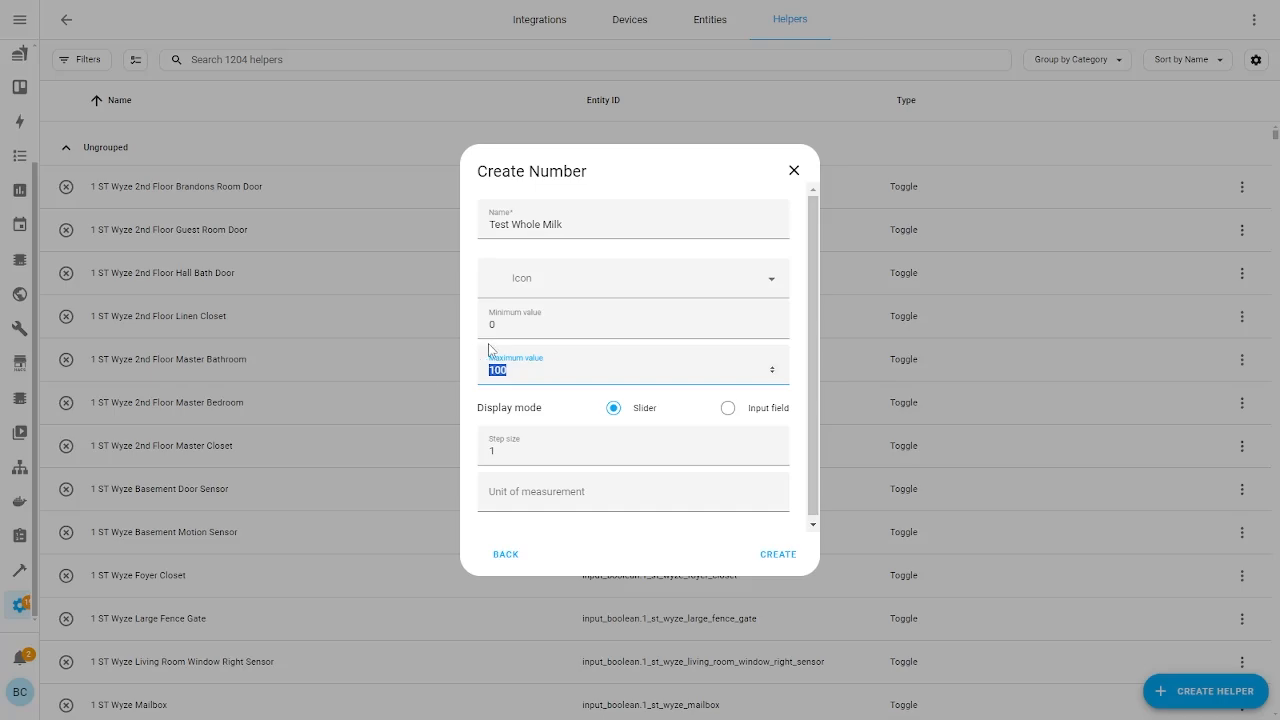
pyautogui.moveTo(497, 326); pyautogui.dragTo(394, 321)
pyautogui.write('-20')
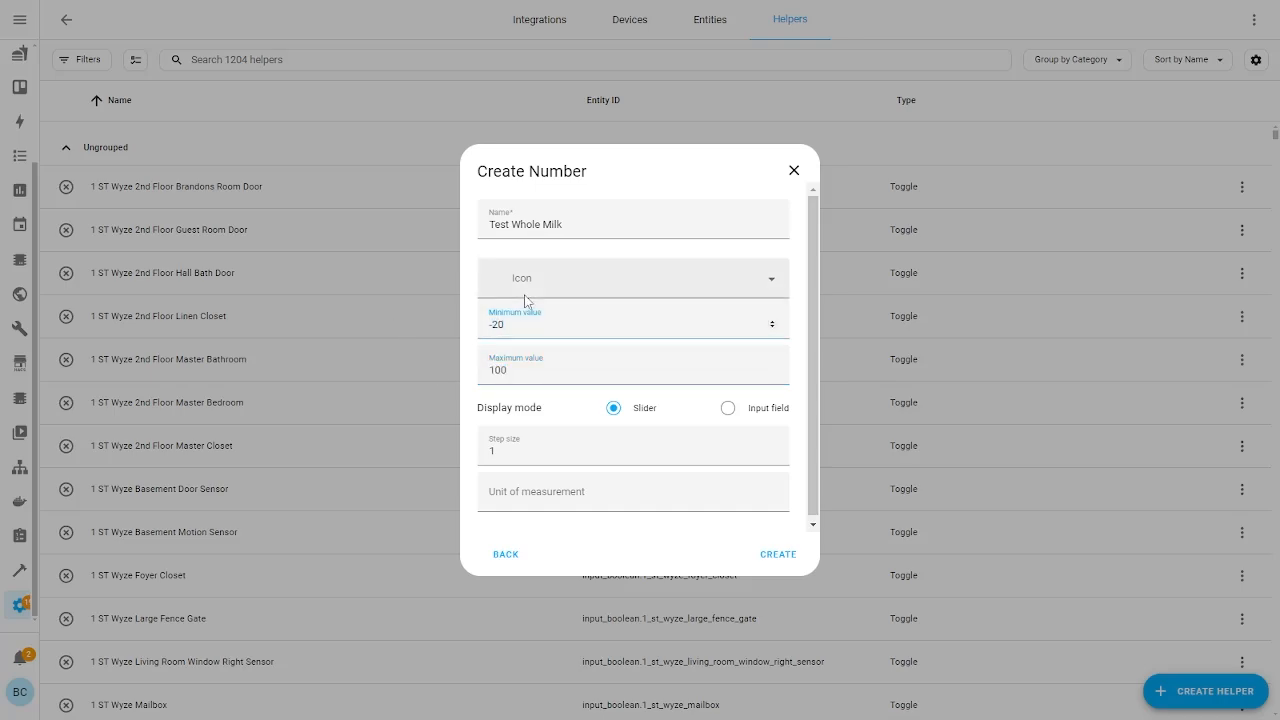
pyautogui.moveTo(521, 374); pyautogui.dragTo(733, 399)
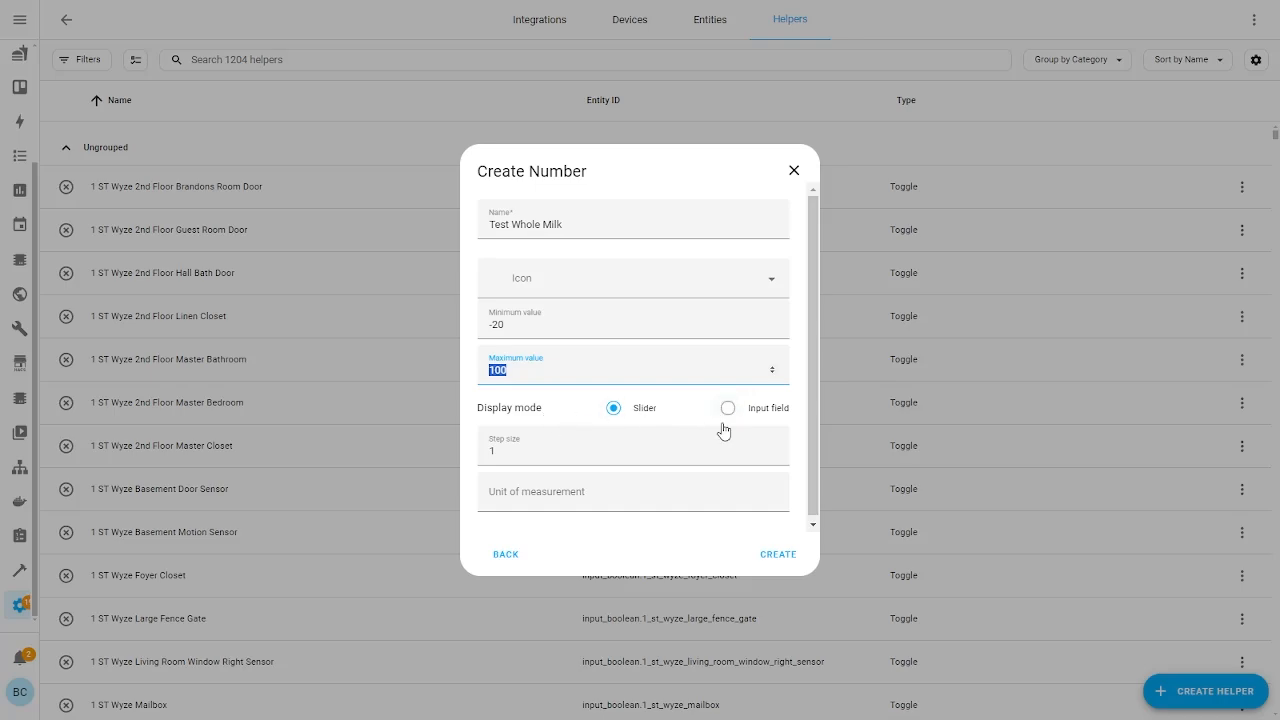
pyautogui.click(729, 409)
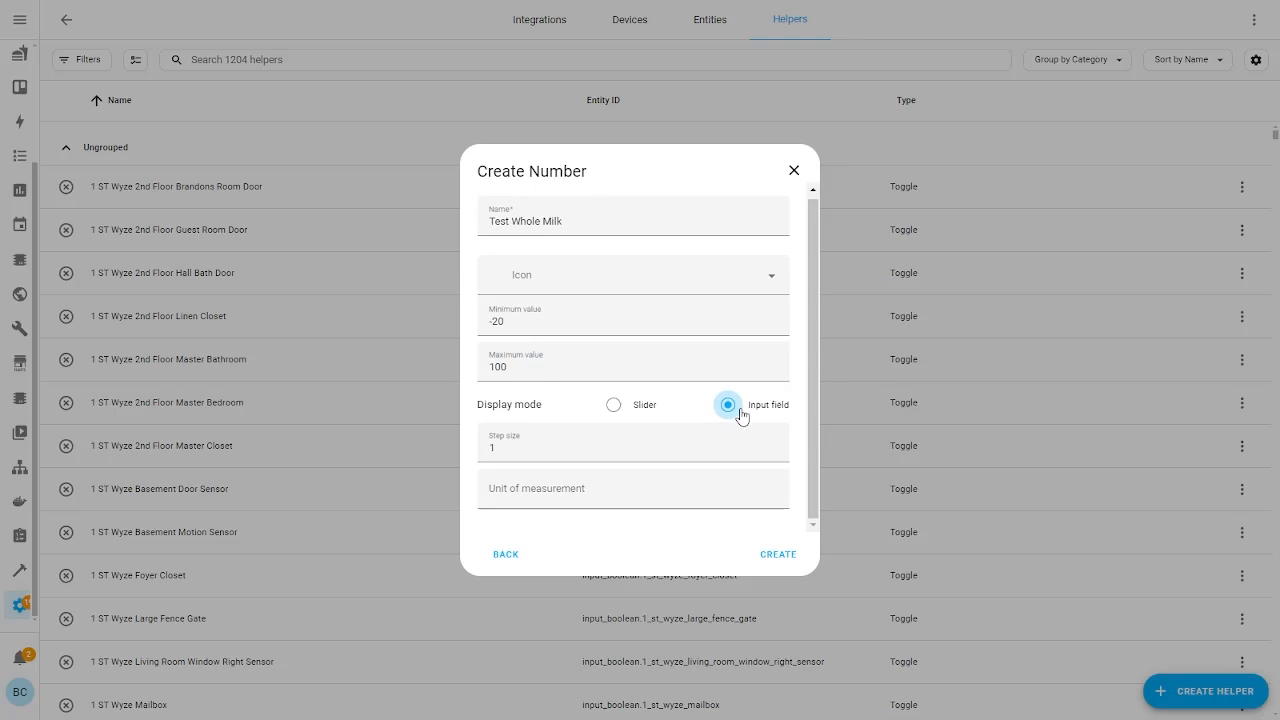
pyautogui.click(650, 412)
pyautogui.click(728, 412)
pyautogui.click(648, 413)
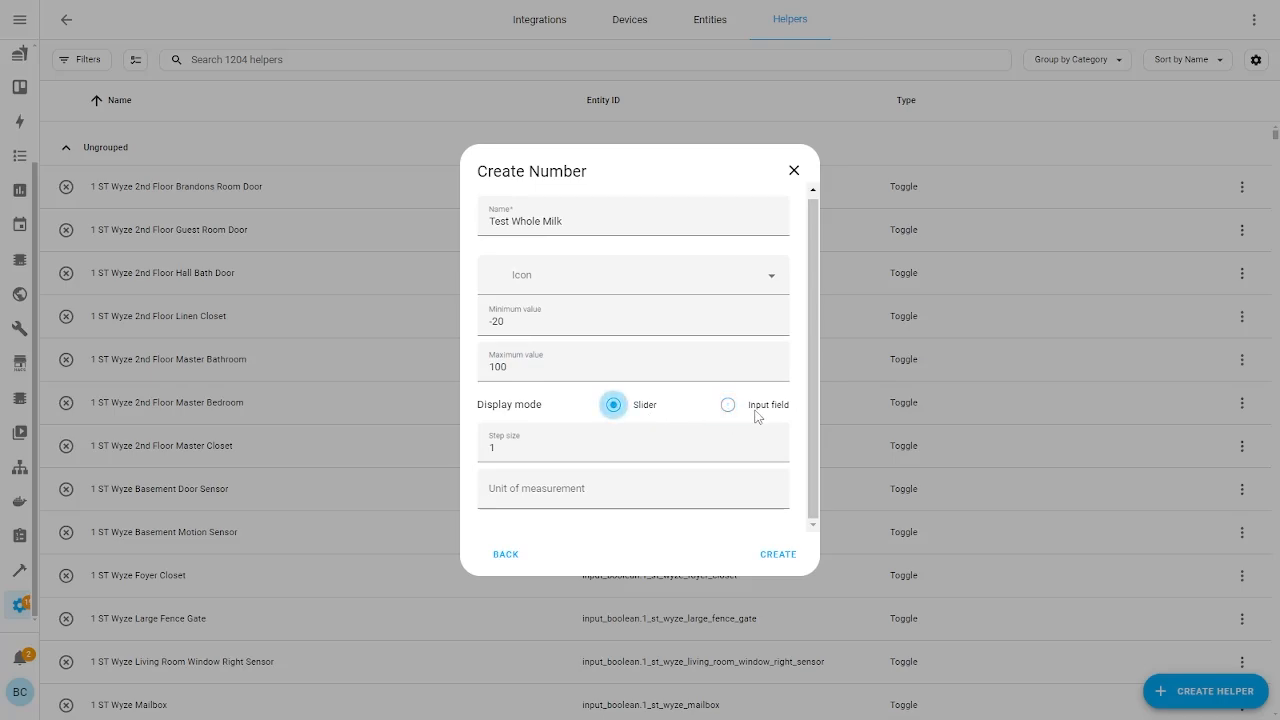
pyautogui.click(756, 415)
pyautogui.click(658, 411)
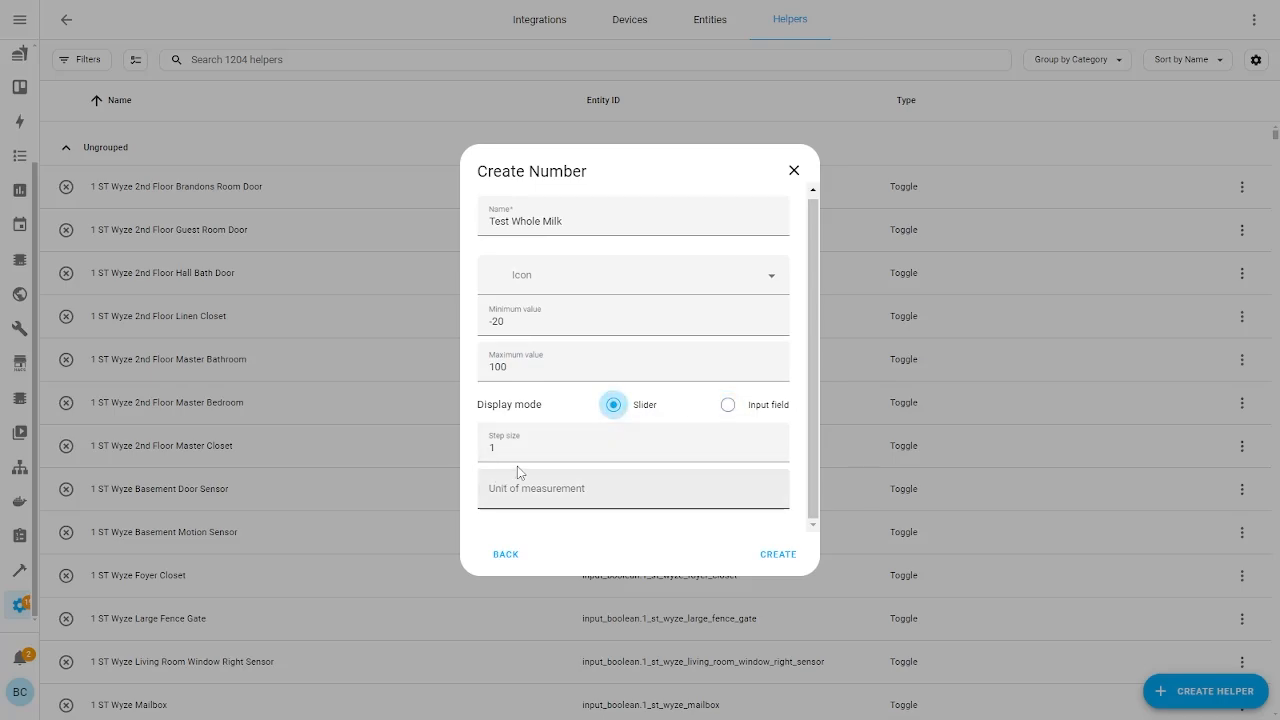
# Keep step 1, create the Test Whole Milk helper, and reopen the Whole Milk card settings
pyautogui.moveTo(525, 452); pyautogui.dragTo(424, 448)
pyautogui.click(503, 444)
pyautogui.scroll(1, 551, 314)
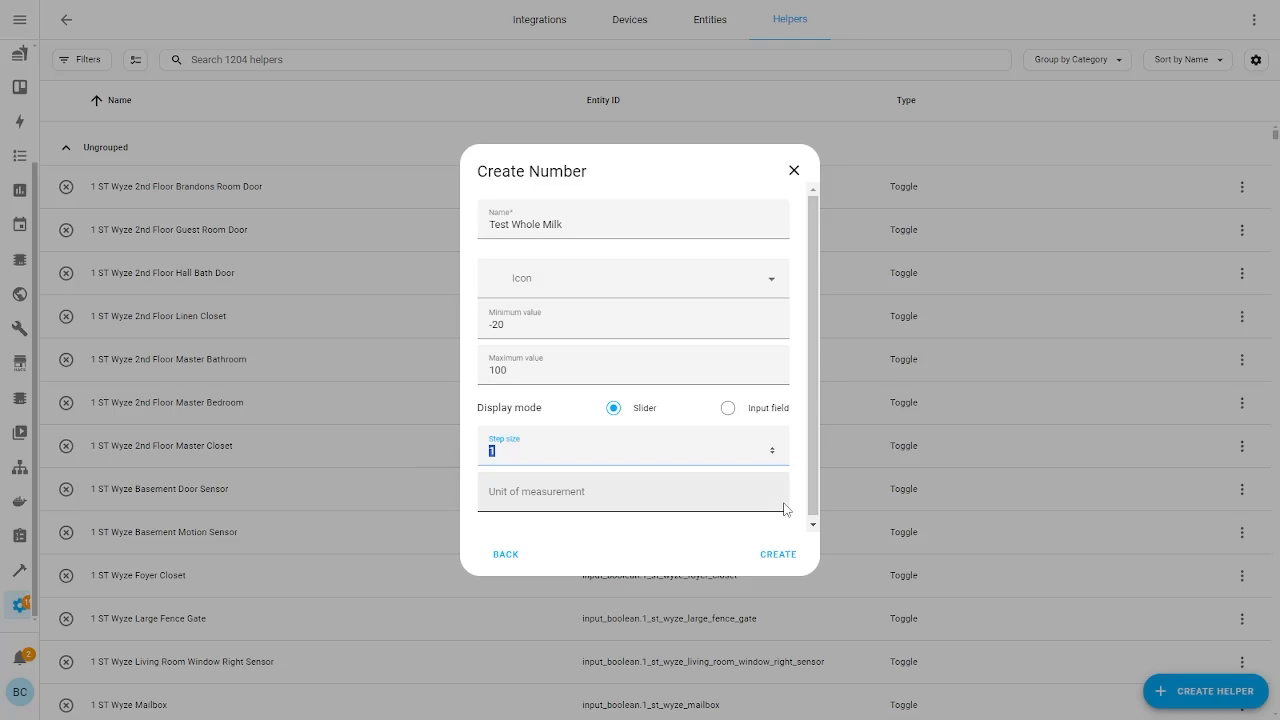
pyautogui.click(770, 556)
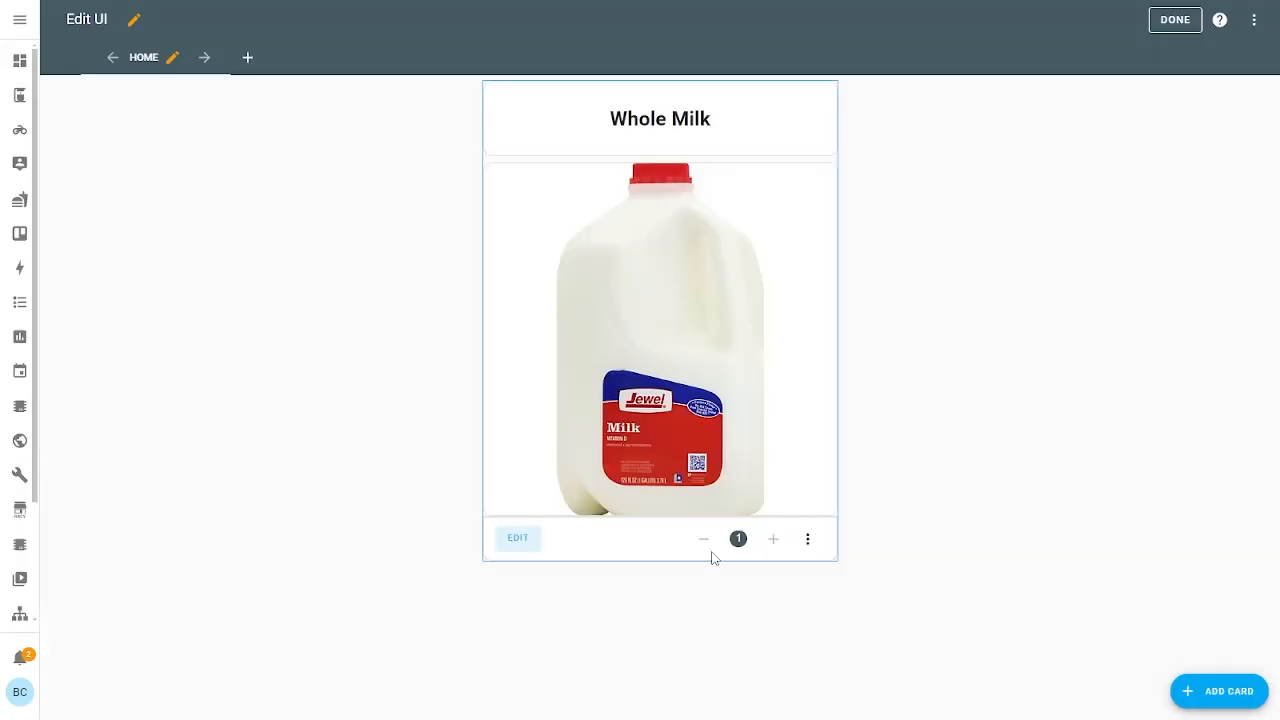
pyautogui.click(515, 540)
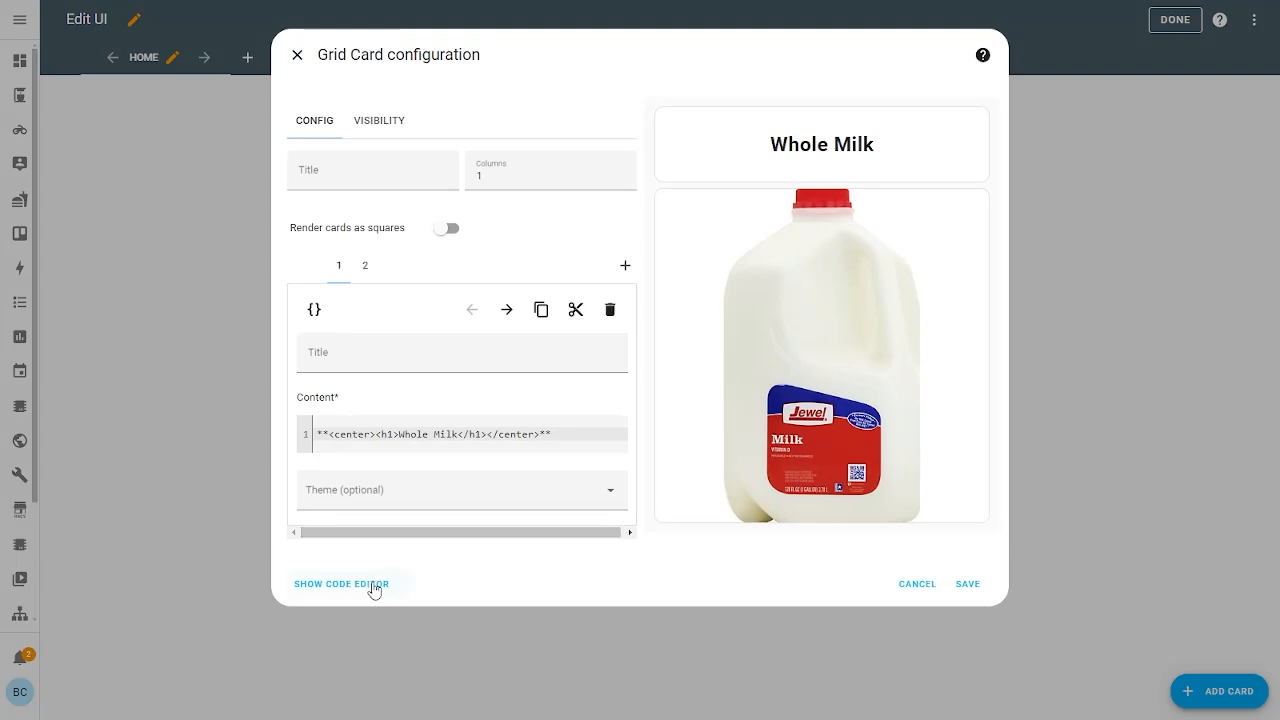
pyautogui.click(625, 266)
pyautogui.click(433, 311)
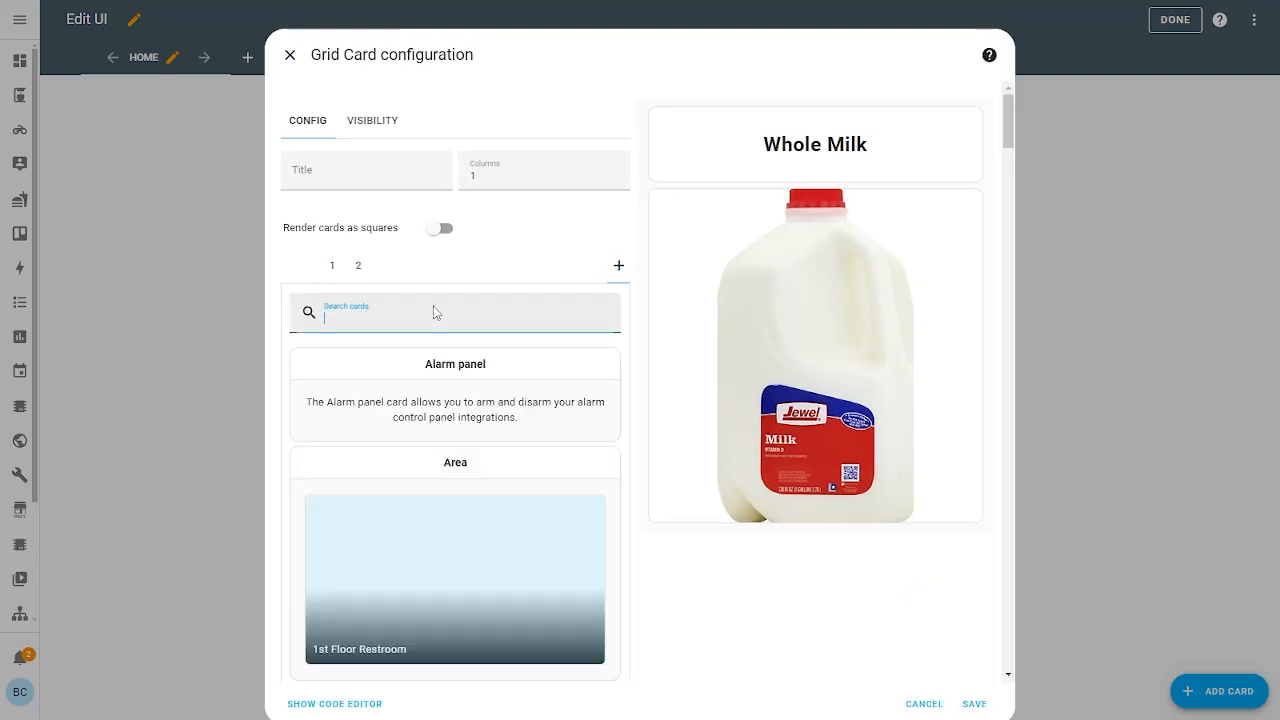
pyautogui.write('button')
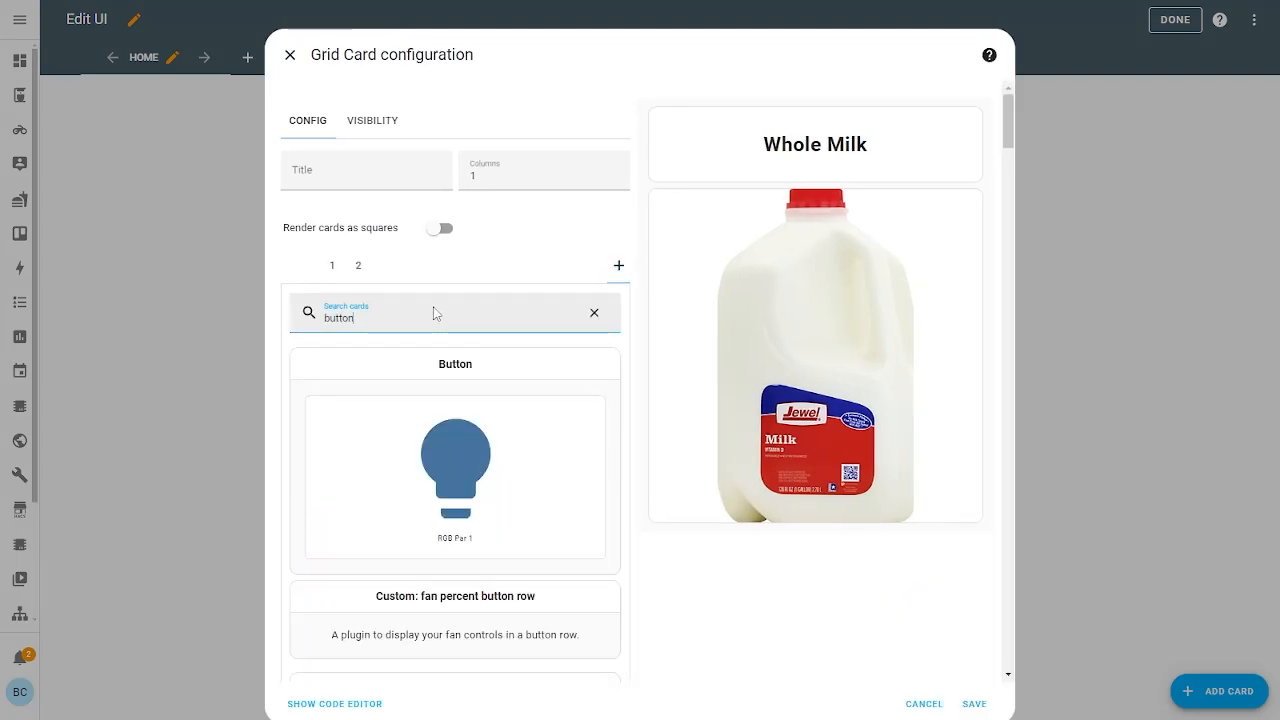
pyautogui.click(384, 378)
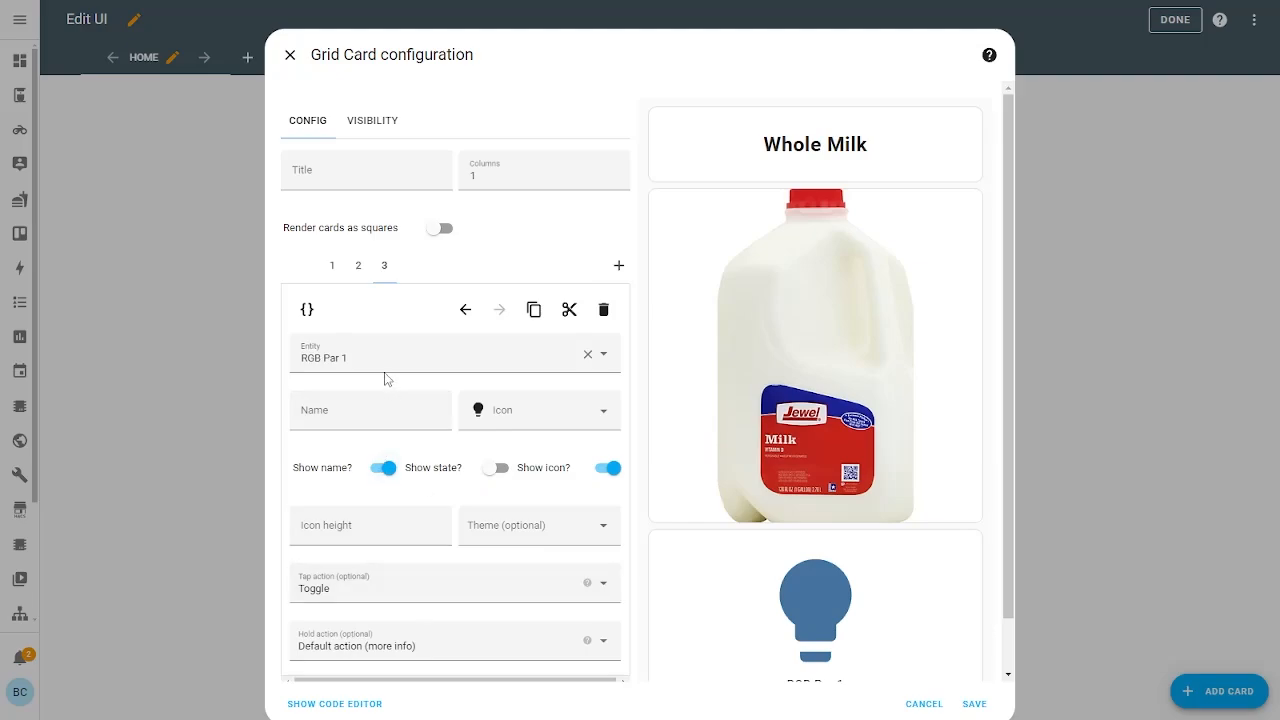
pyautogui.click(380, 362)
pyautogui.moveTo(377, 360); pyautogui.dragTo(157, 366)
pyautogui.write('test ')
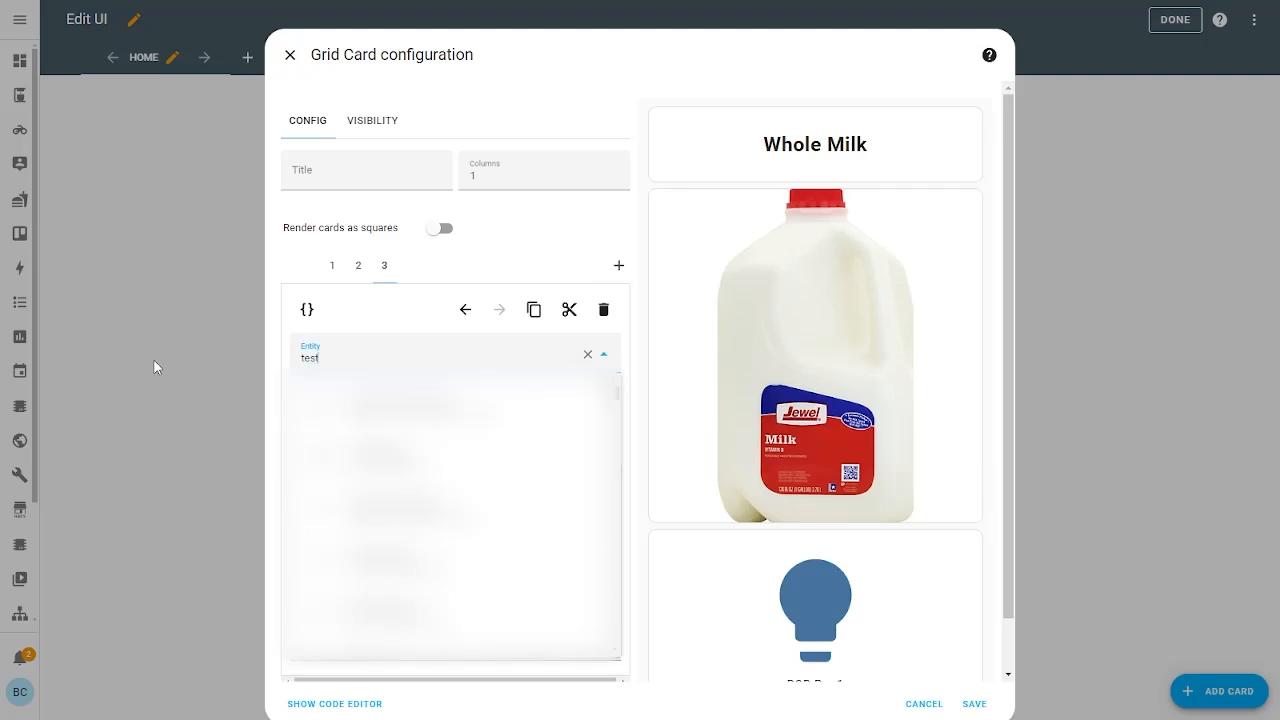
pyautogui.write('whole')
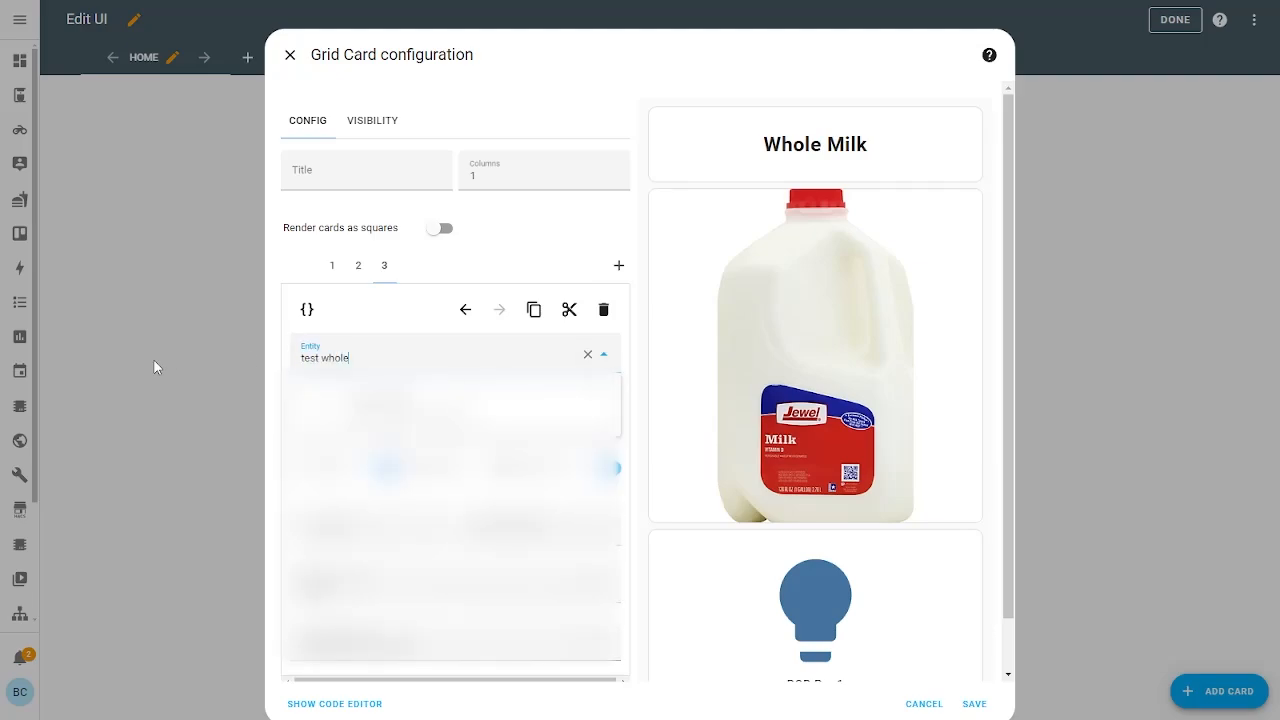
pyautogui.click(385, 403)
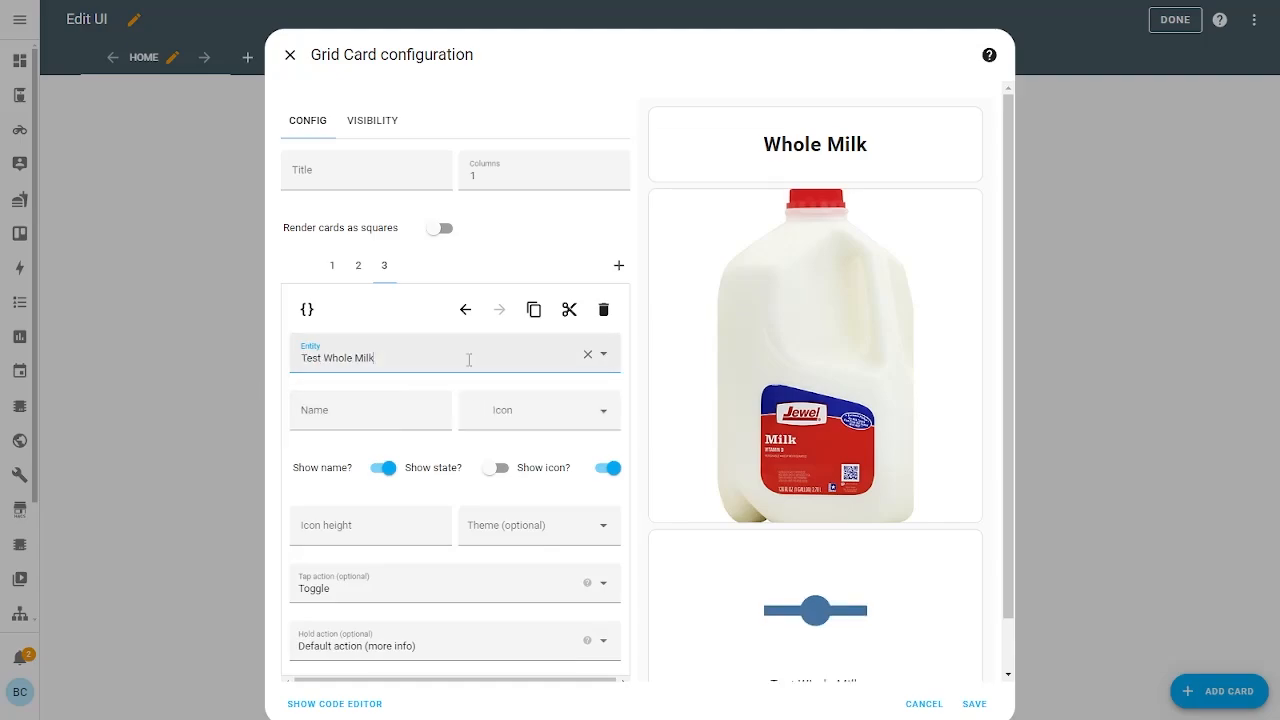
pyautogui.scroll(-1, 734, 466)
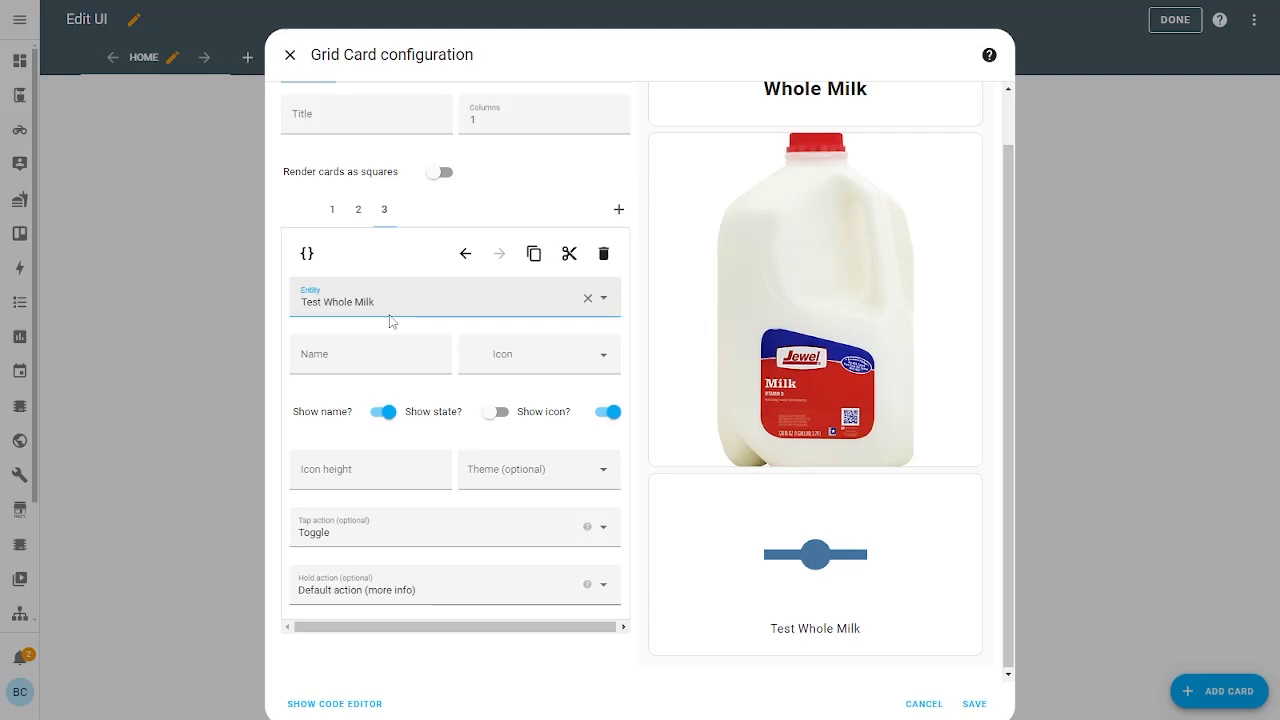
pyautogui.click(388, 416)
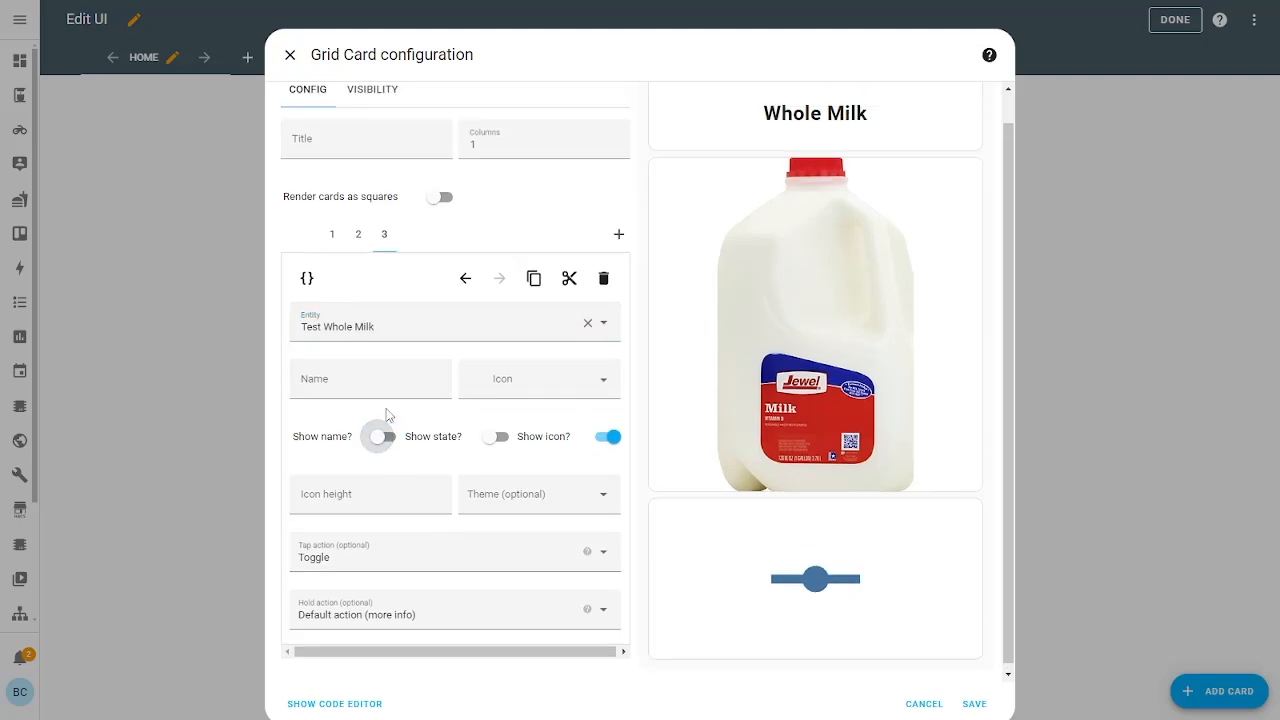
pyautogui.click(376, 449)
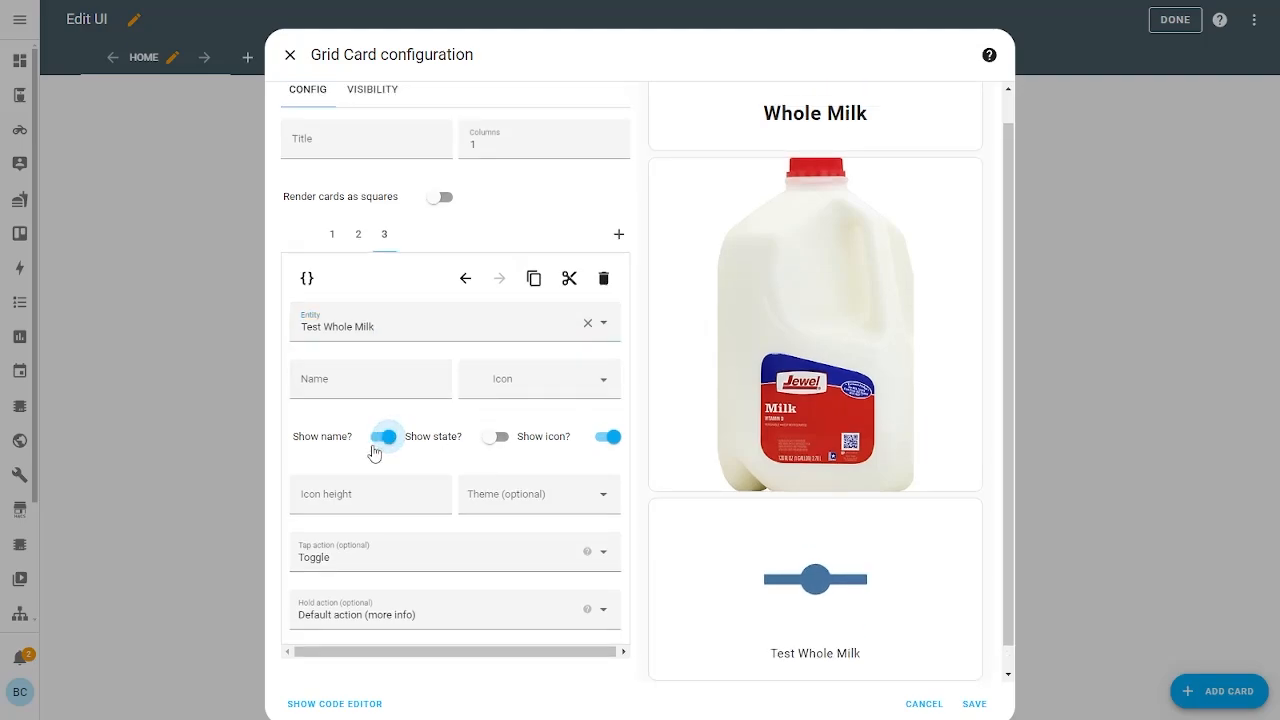
pyautogui.click(371, 389)
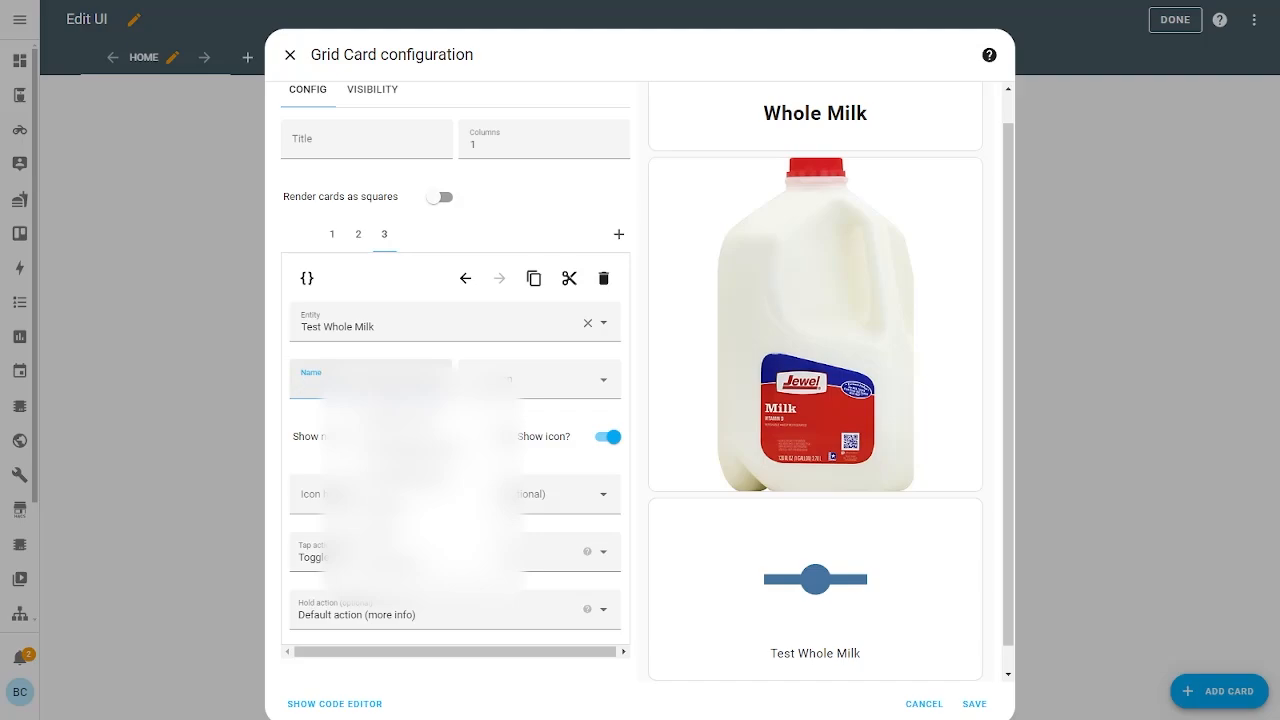
# Name the third button 'Add 1 Gallon' and give it the mdi:plus icon
pyautogui.write('Add M')
pyautogui.press('BackSpace')
pyautogui.press('BackSpace')
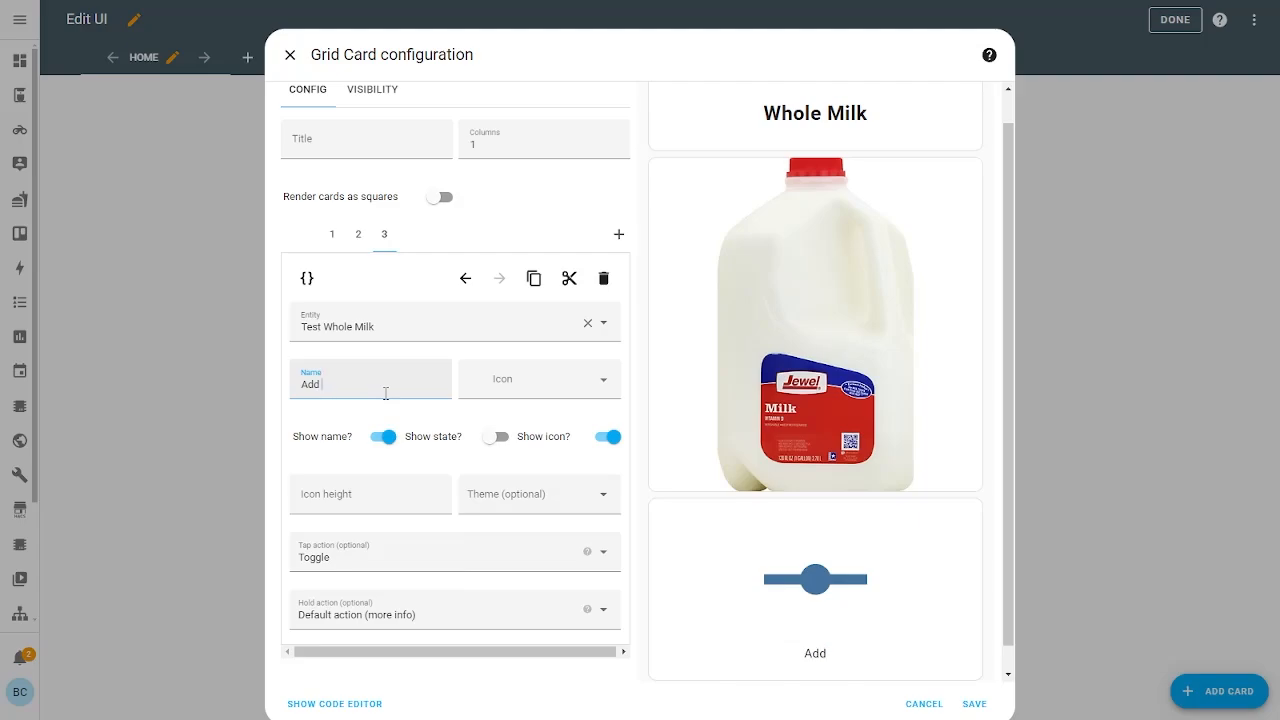
pyautogui.write('Gallon')
pyautogui.write('1')
pyautogui.click(533, 362)
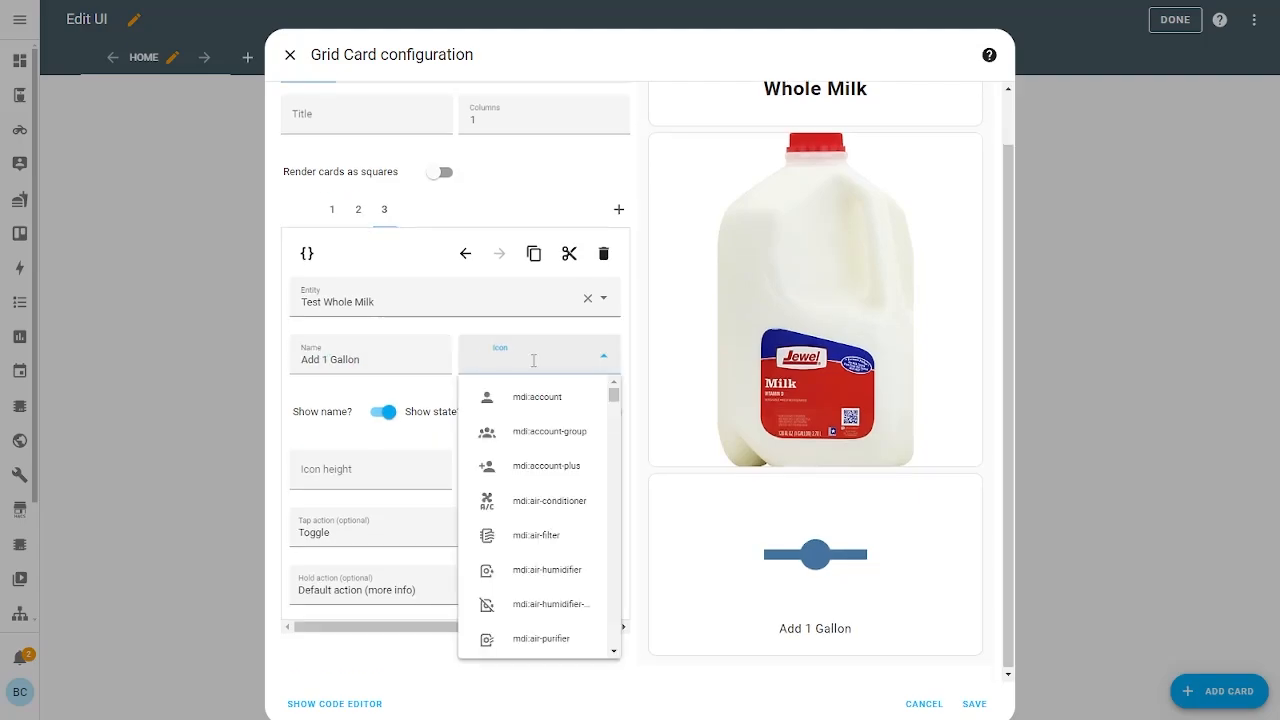
pyautogui.write('add')
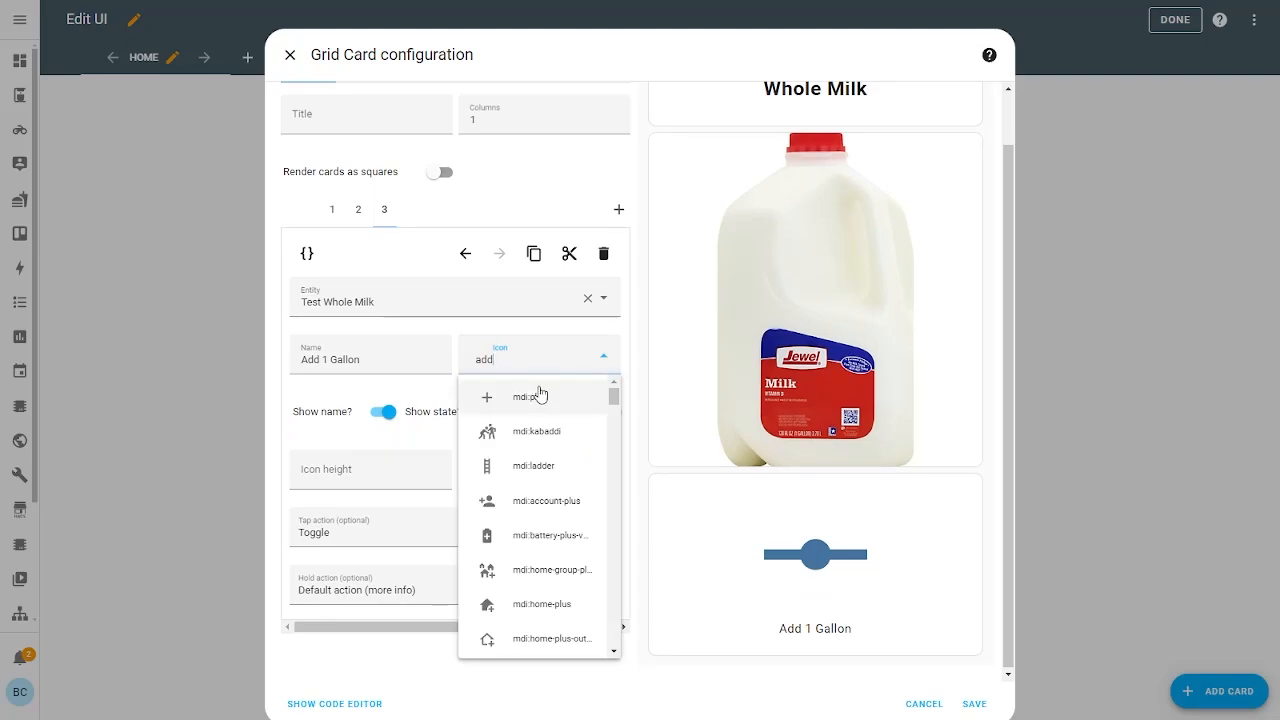
pyautogui.click(538, 396)
# Make tapping the button call input_number.increment targeting Test Whole Milk
pyautogui.scroll(-1, 423, 508)
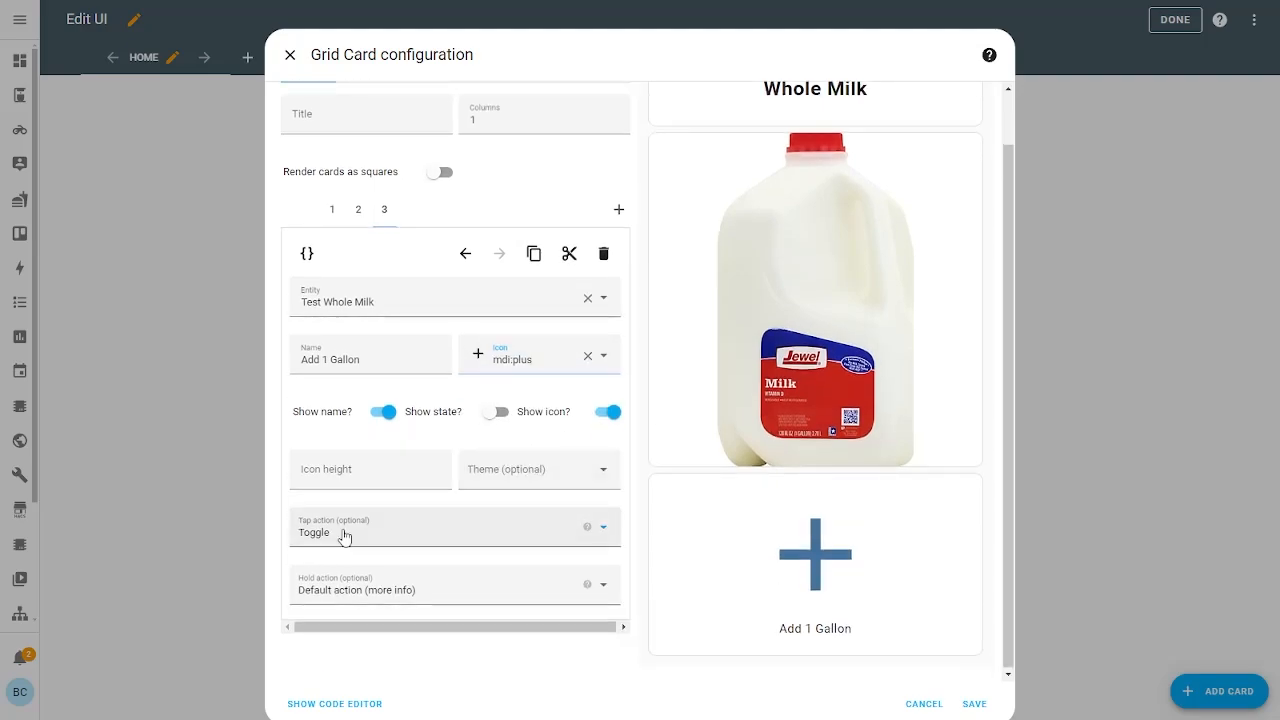
pyautogui.click(343, 531)
pyautogui.click(349, 538)
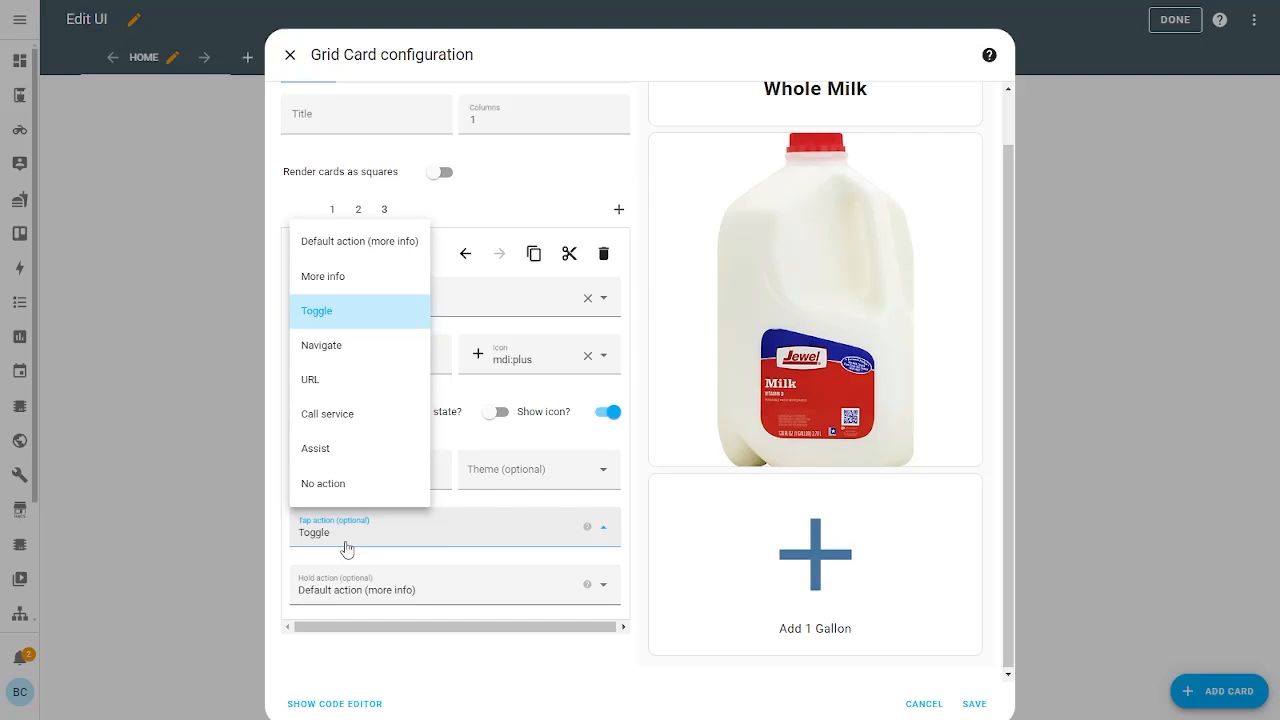
pyautogui.click(327, 413)
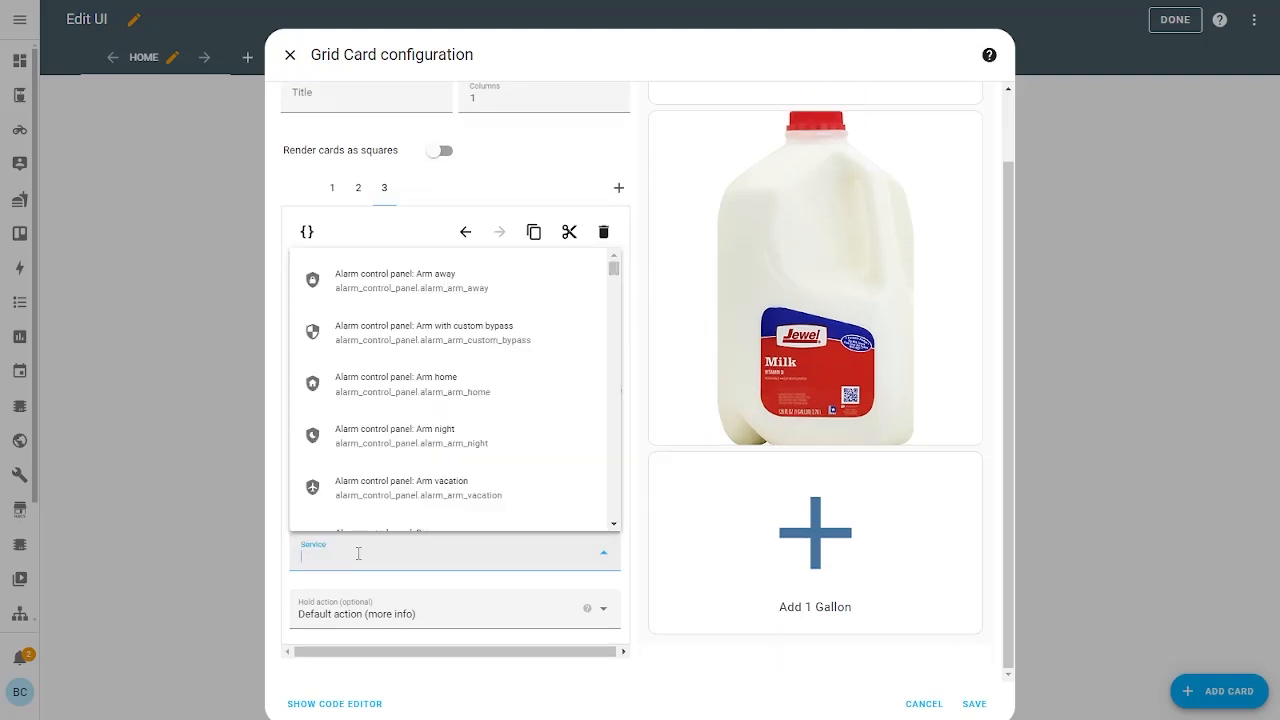
pyautogui.write('h')
pyautogui.press('BackSpace')
pyautogui.write('number: Increment')
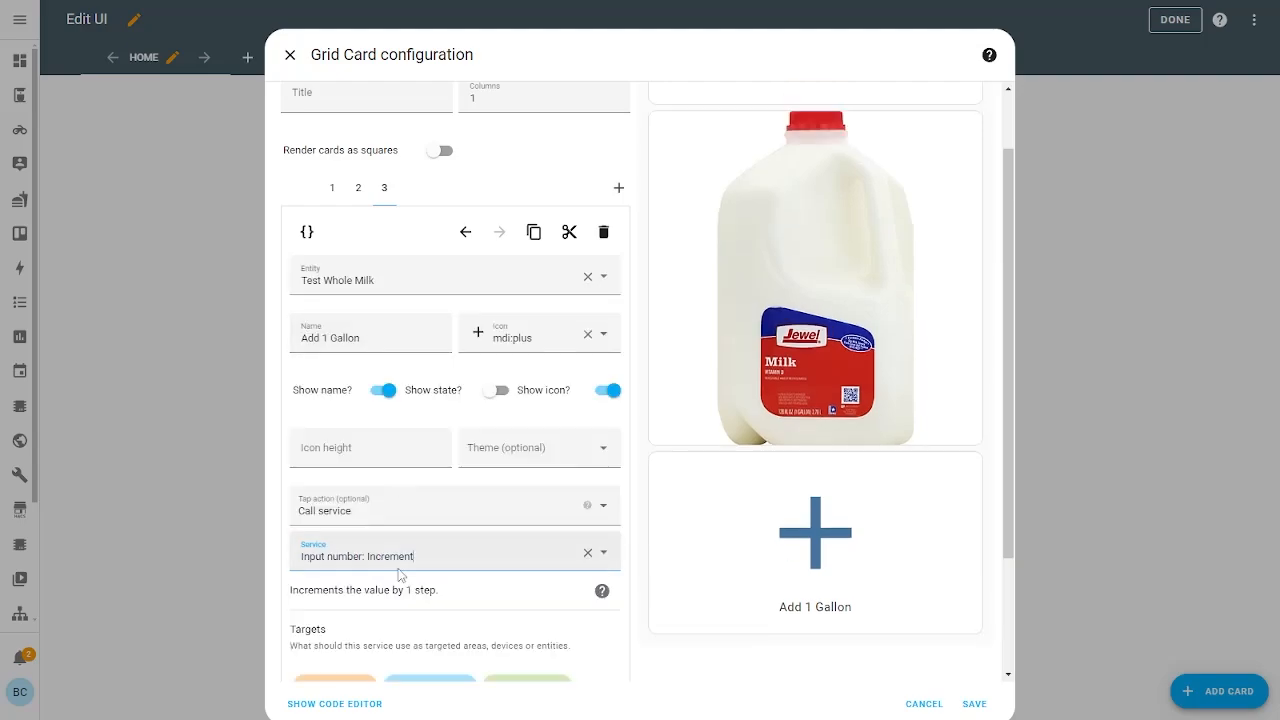
pyautogui.scroll(-3, 399, 574)
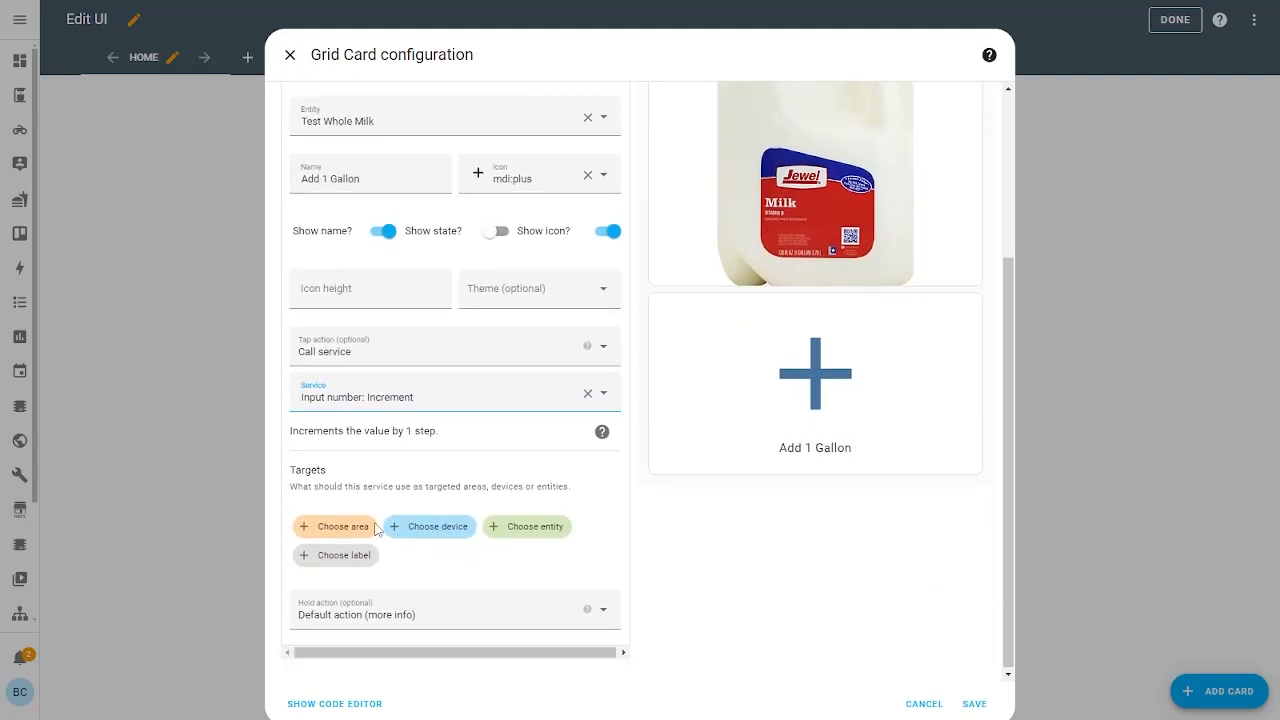
pyautogui.click(514, 528)
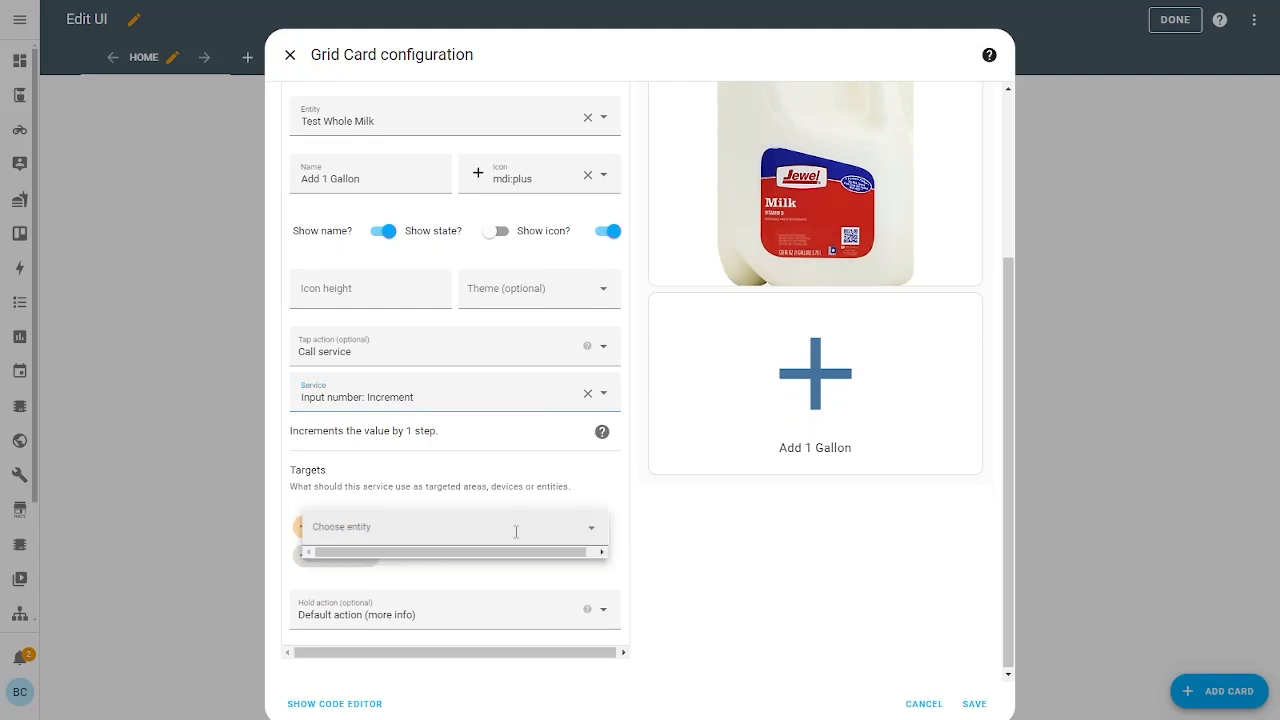
pyautogui.write('te')
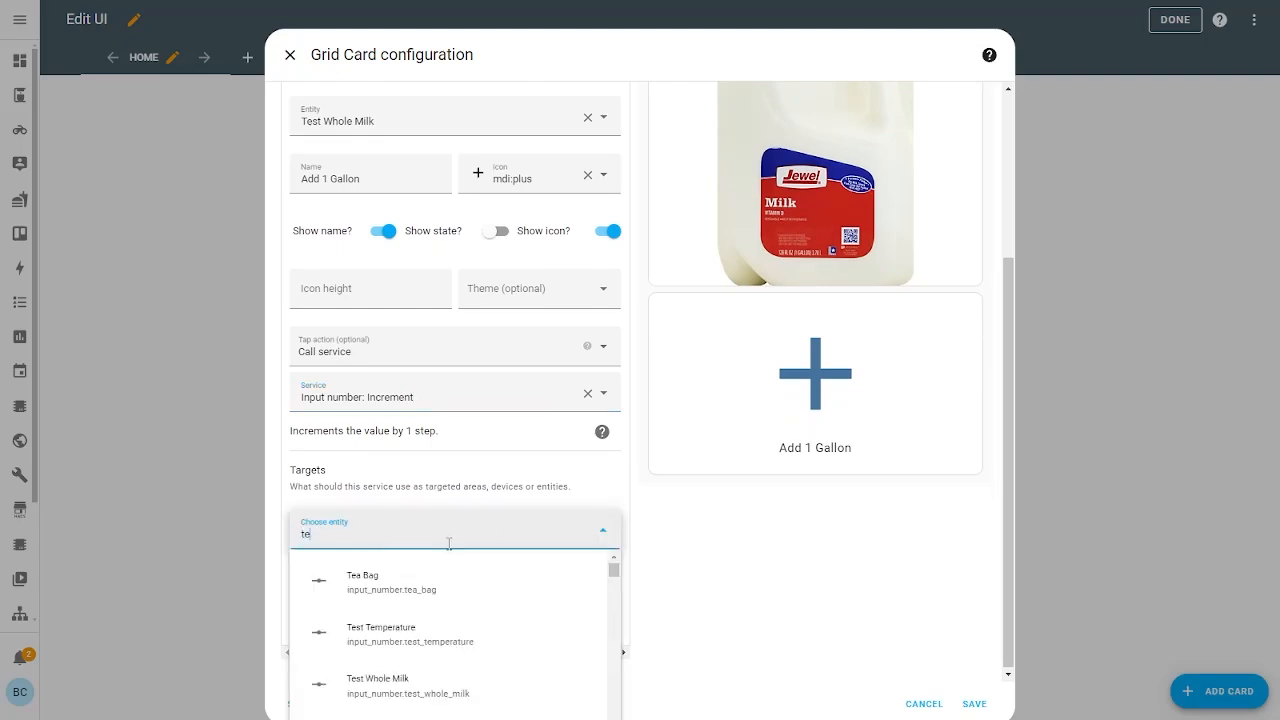
pyautogui.write('st whole')
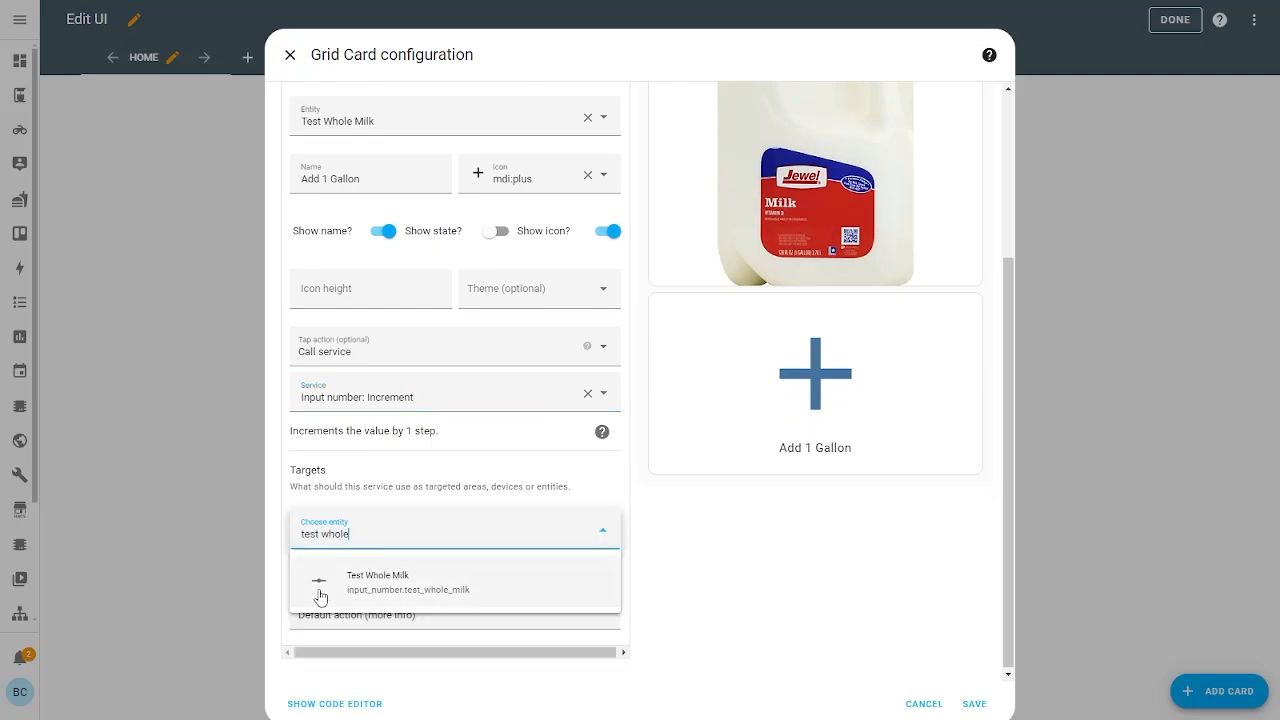
pyautogui.click(322, 583)
# Clear the button's own entity and set its hold action to No action
pyautogui.tripleClick(362, 130)
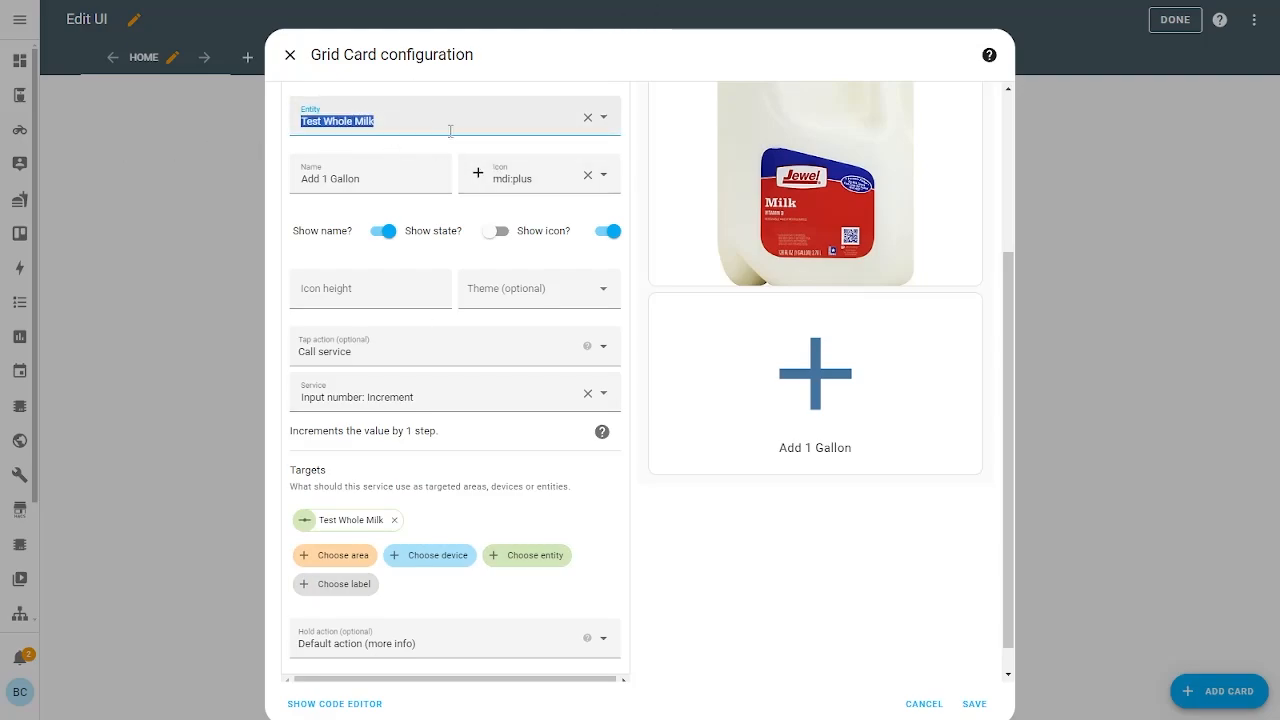
pyautogui.click(588, 117)
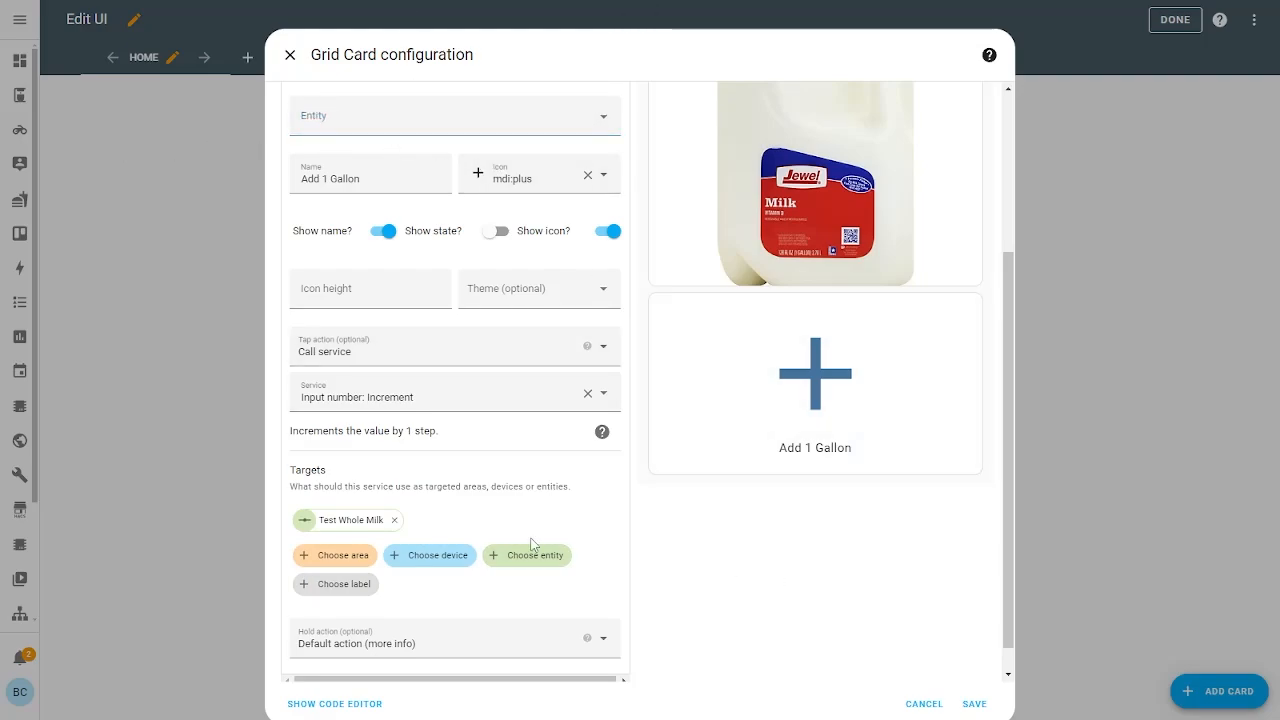
pyautogui.scroll(-1, 357, 446)
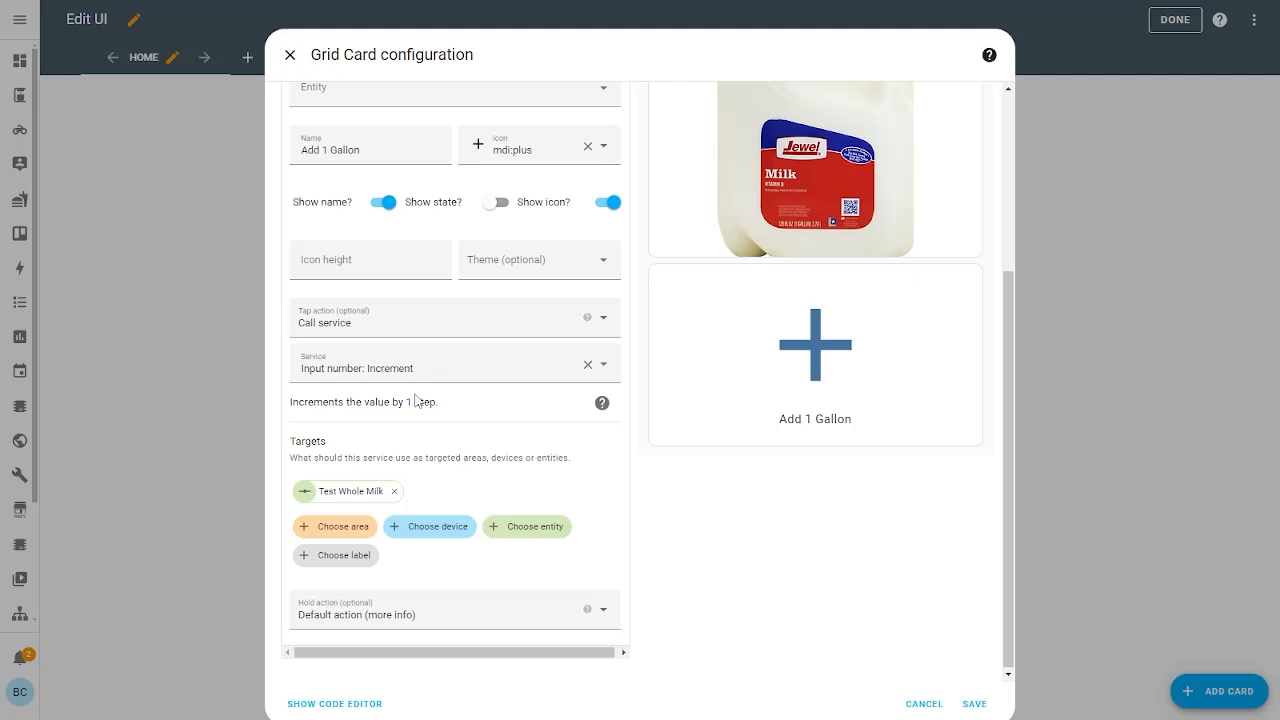
pyautogui.scroll(3, 331, 137)
pyautogui.click(329, 161)
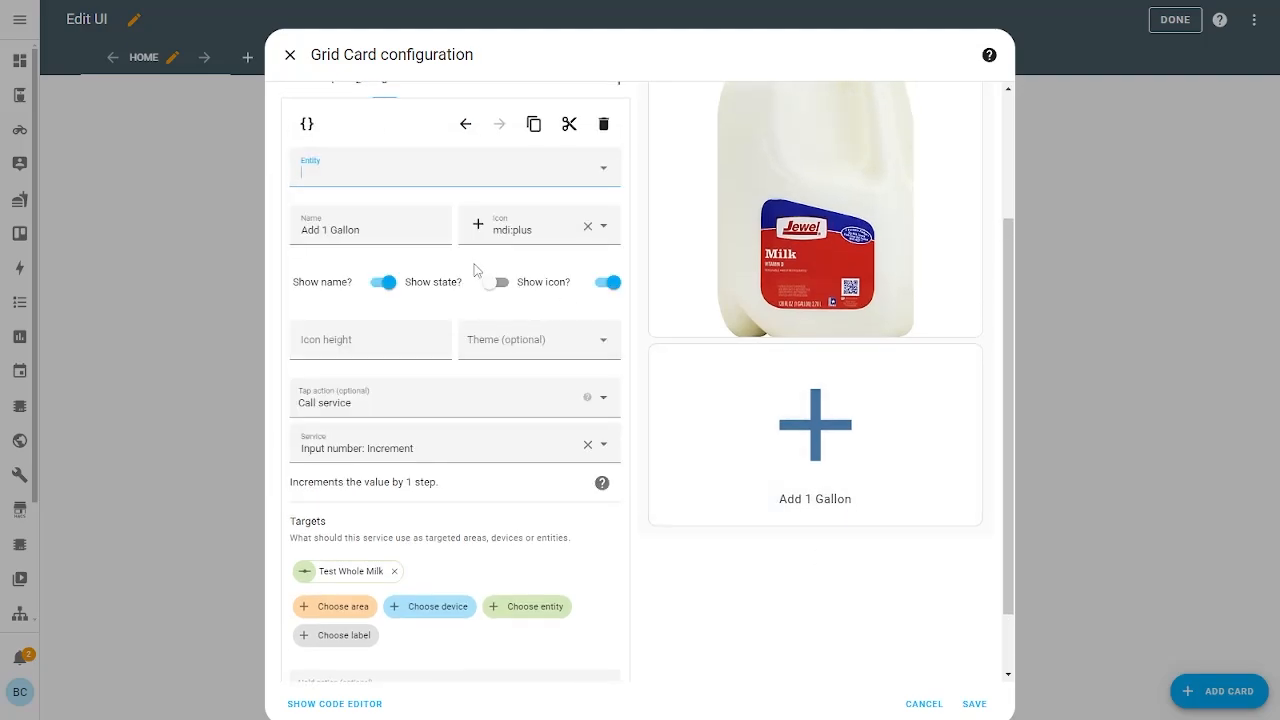
pyautogui.scroll(-3, 474, 269)
pyautogui.click(389, 629)
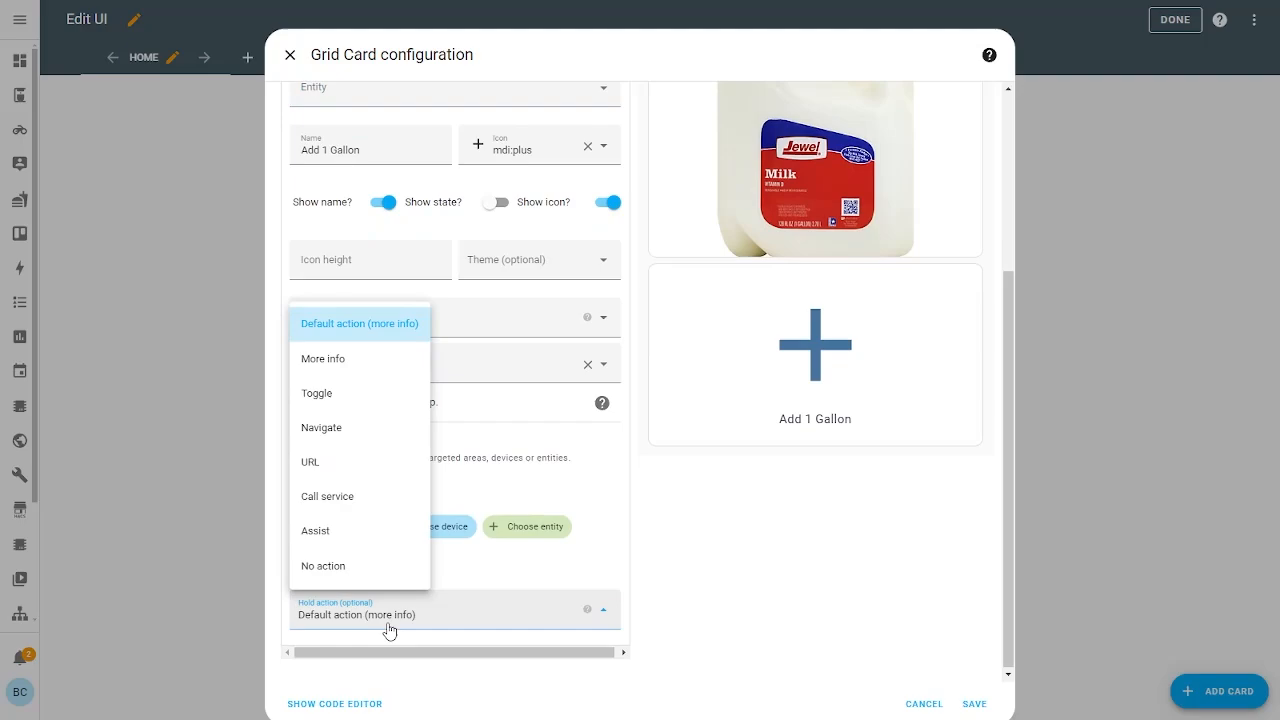
pyautogui.click(357, 566)
pyautogui.scroll(1, 600, 590)
pyautogui.scroll(-1, 613, 586)
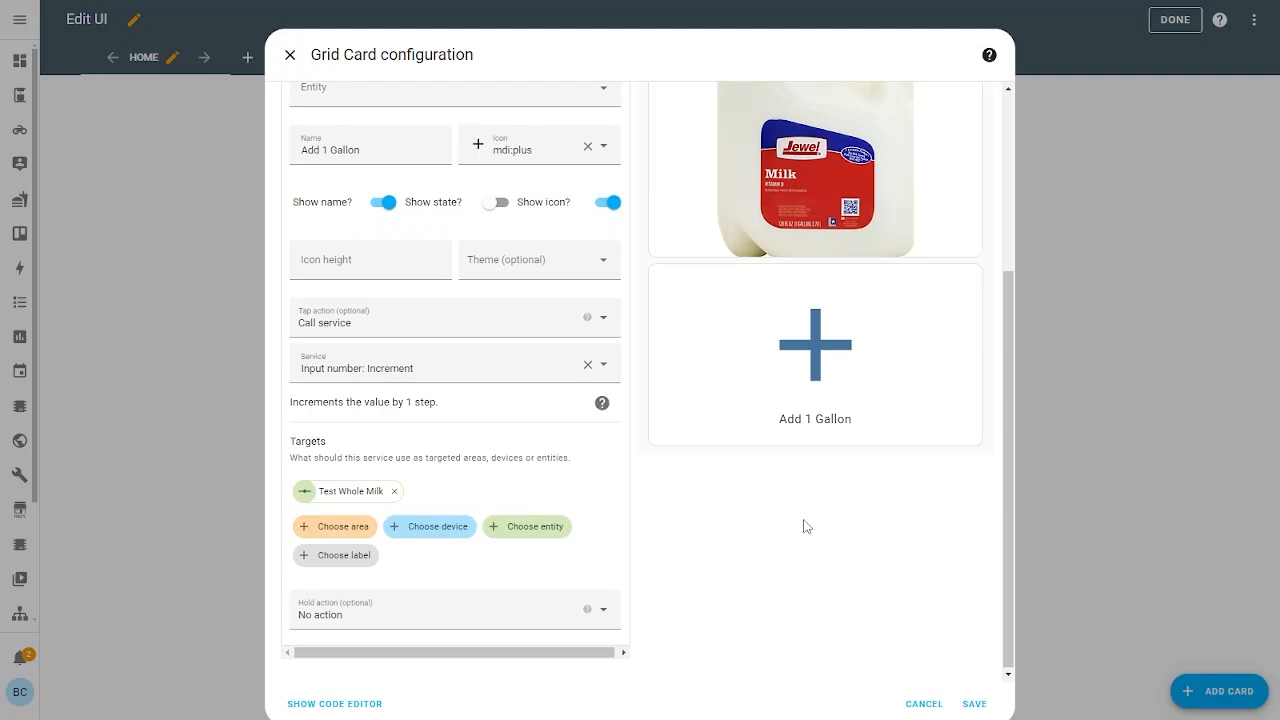
pyautogui.scroll(6, 806, 526)
pyautogui.scroll(-6, 806, 526)
pyautogui.scroll(1, 806, 526)
pyautogui.scroll(-1, 806, 526)
pyautogui.scroll(2, 790, 570)
pyautogui.scroll(-2, 790, 565)
# Copy the Add 1 Gallon button's YAML in the code editor and paste it as a fourth card
pyautogui.click(336, 704)
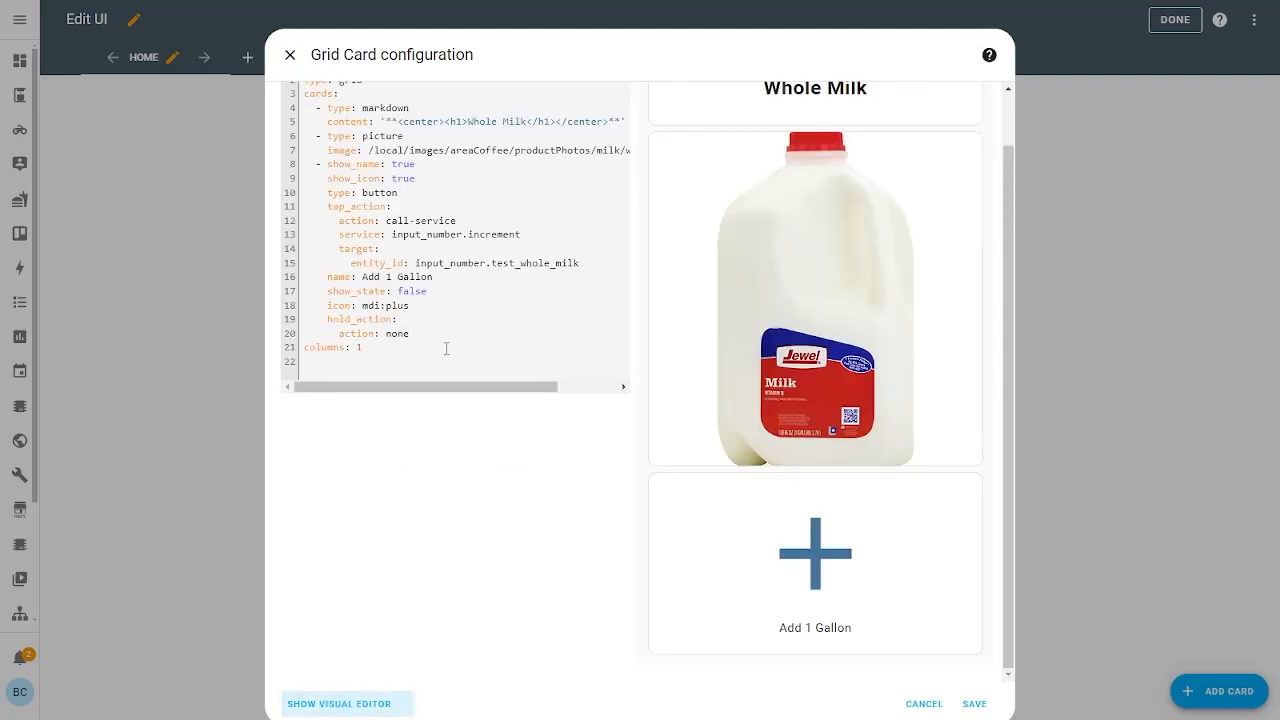
pyautogui.scroll(1, 729, 414)
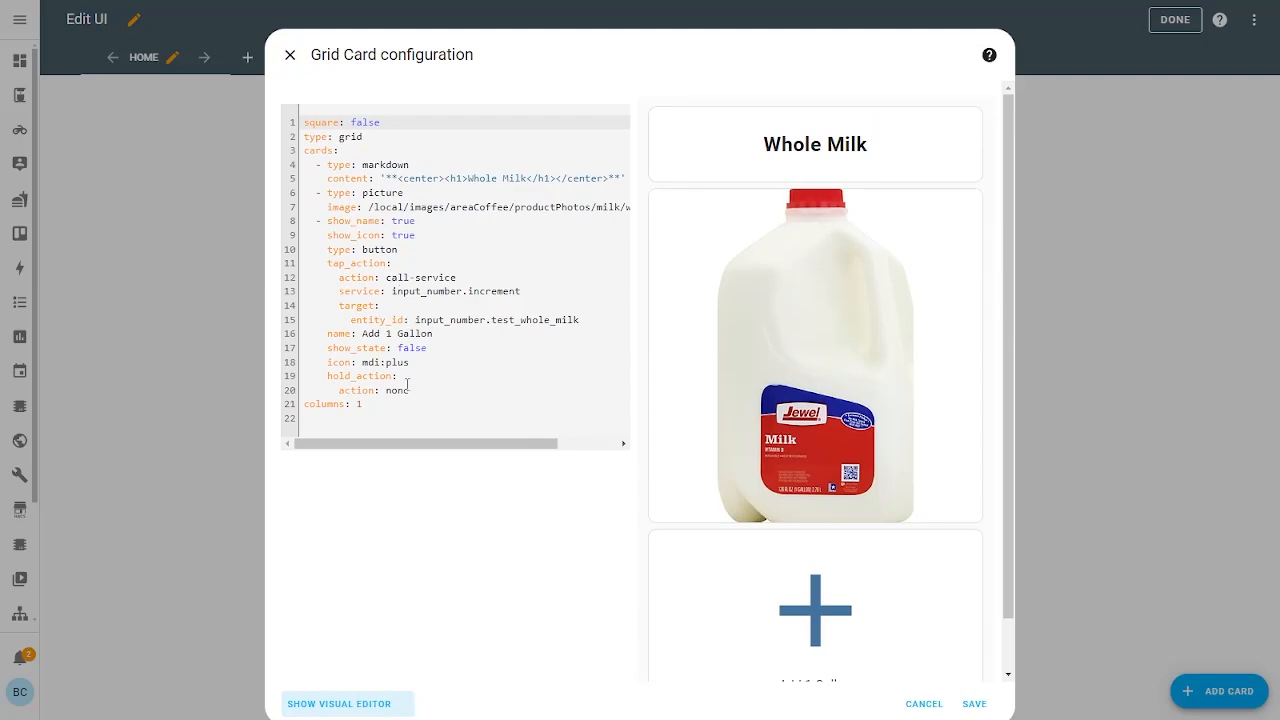
pyautogui.moveTo(408, 390); pyautogui.dragTo(649, 205)
pyautogui.hotkey('ctrl', 'c')
pyautogui.press('Right')
pyautogui.hotkey('ctrl', 'v')
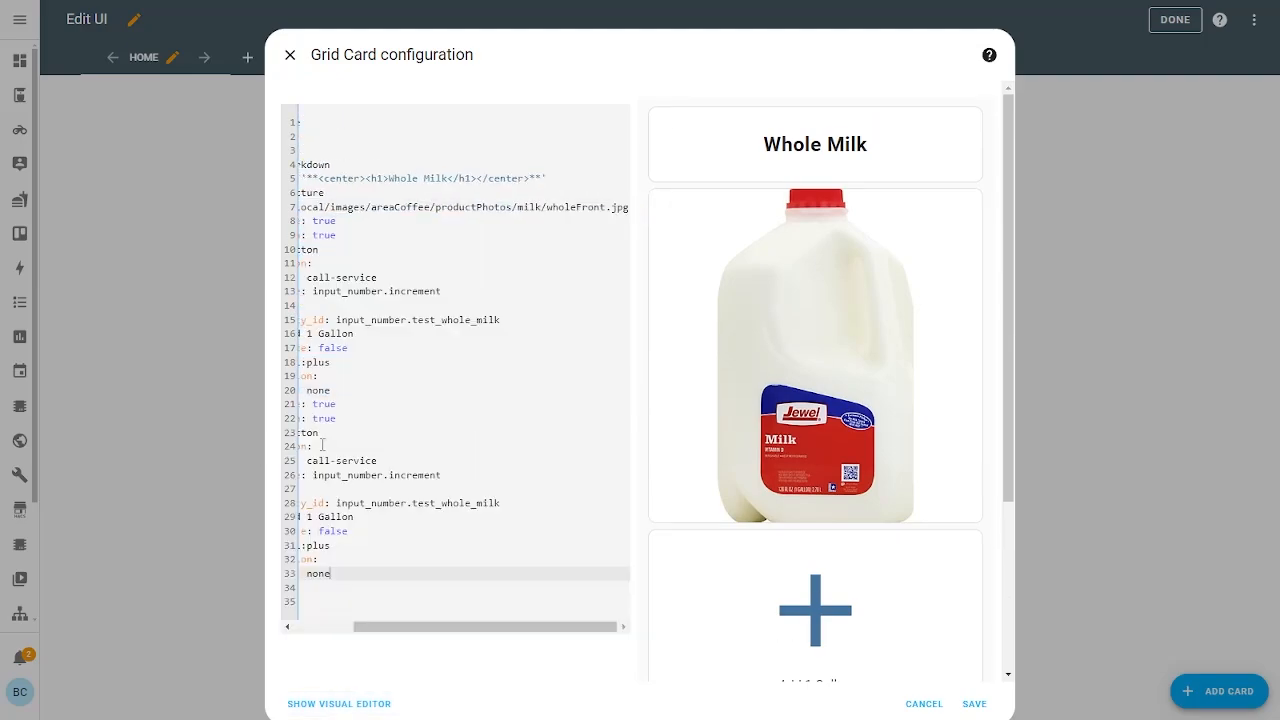
pyautogui.click(354, 703)
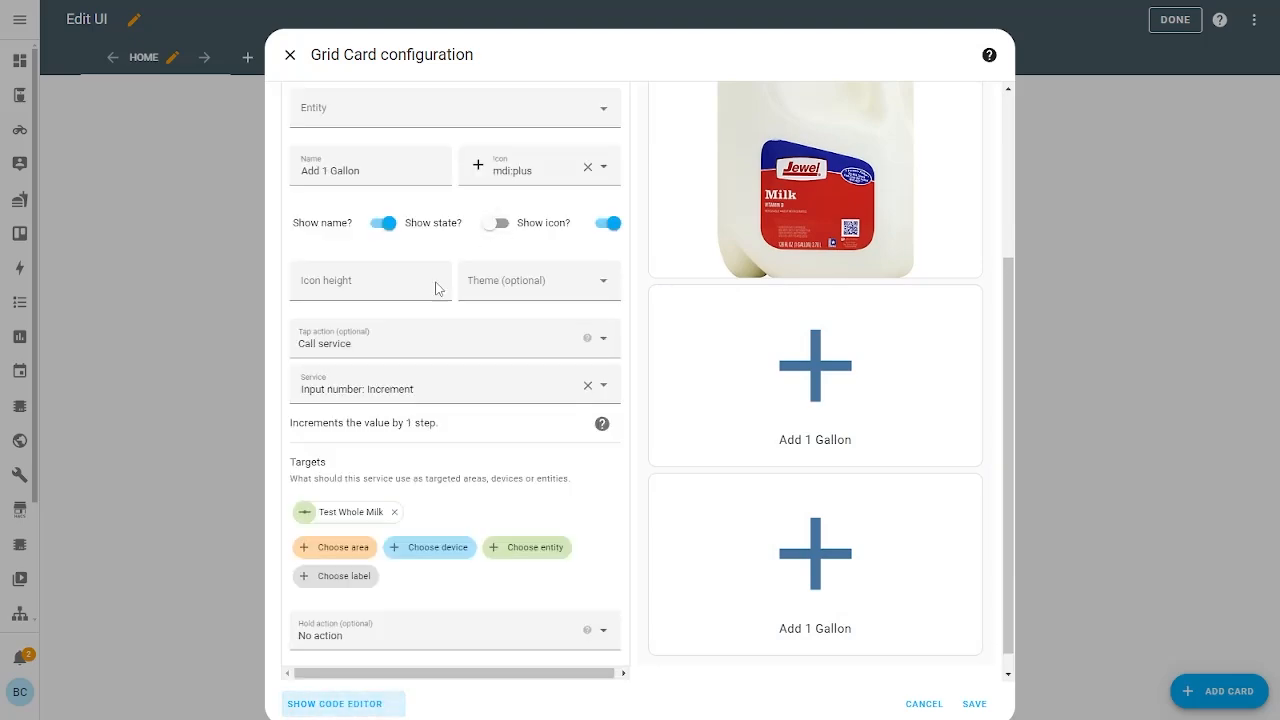
pyautogui.scroll(3, 425, 310)
# Rename the fourth card to 'Remove 1 Gallon' and switch its icon to mdi:minus
pyautogui.click(411, 273)
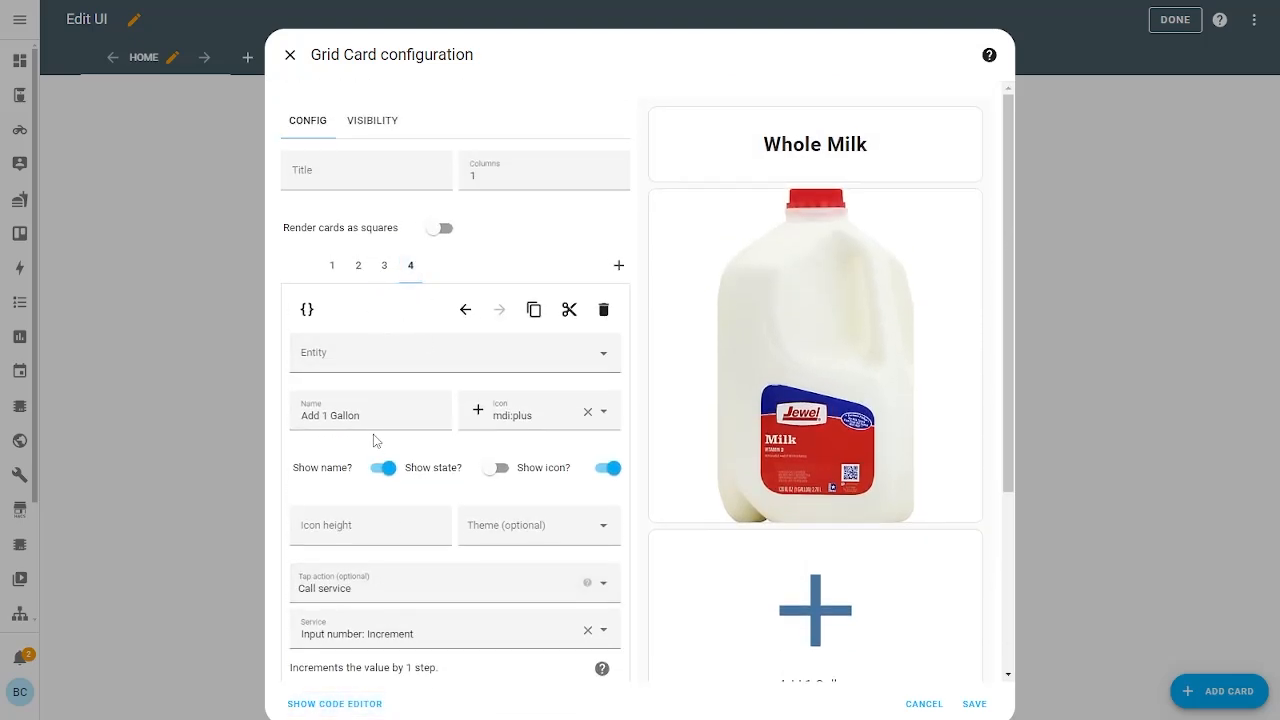
pyautogui.doubleClick(316, 415)
pyautogui.write('Remove')
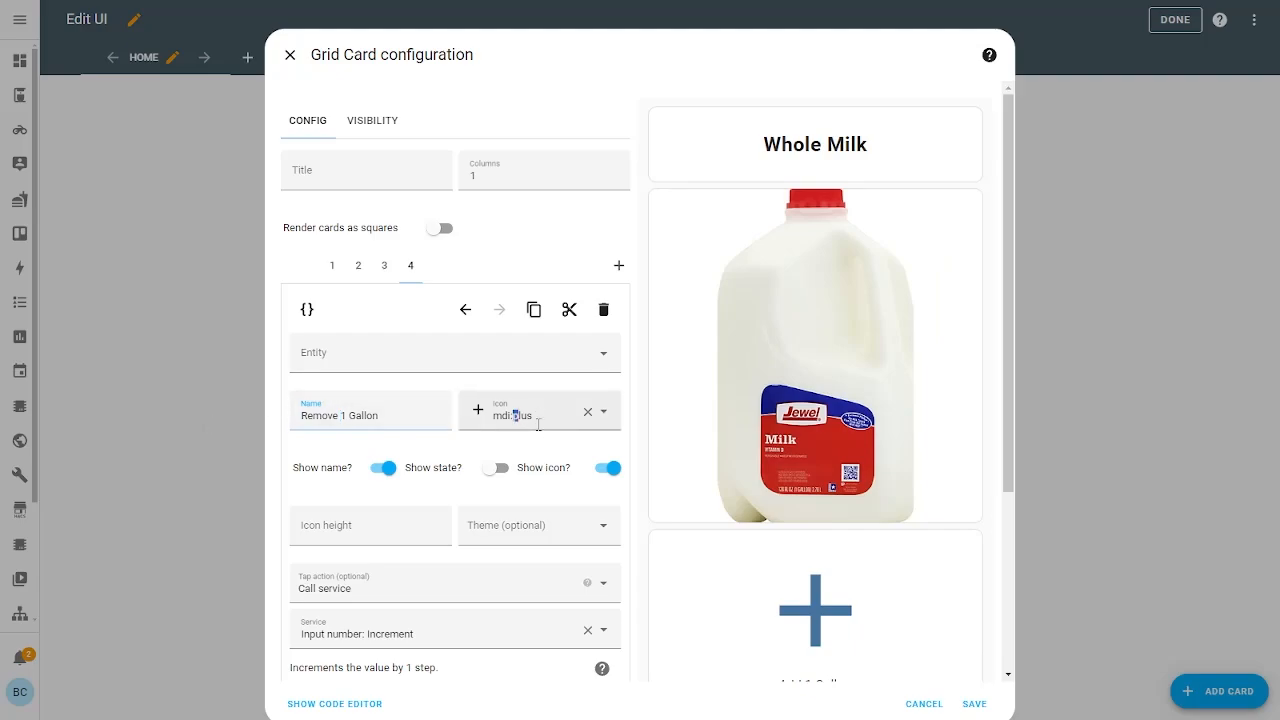
pyautogui.doubleClick(538, 424)
pyautogui.write('mdi:min')
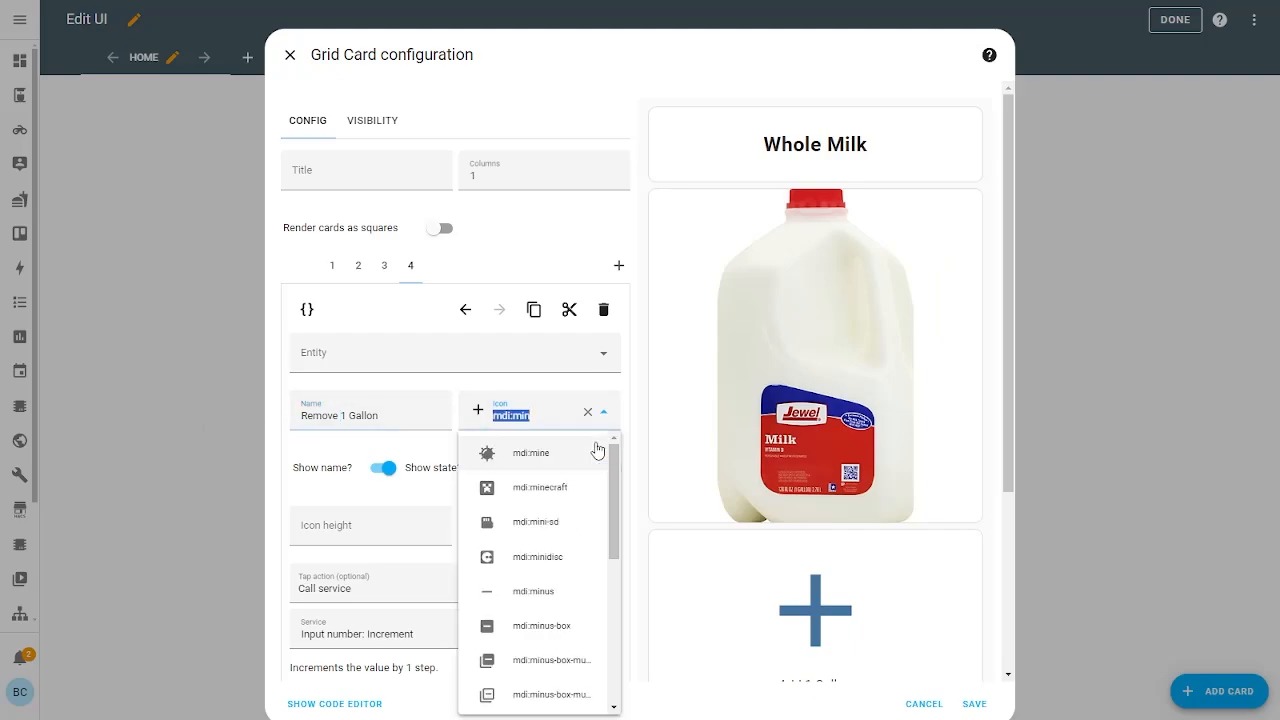
pyautogui.click(546, 591)
# Change its tap service to Input number: Decrement on Test Whole Milk
pyautogui.scroll(-2, 357, 480)
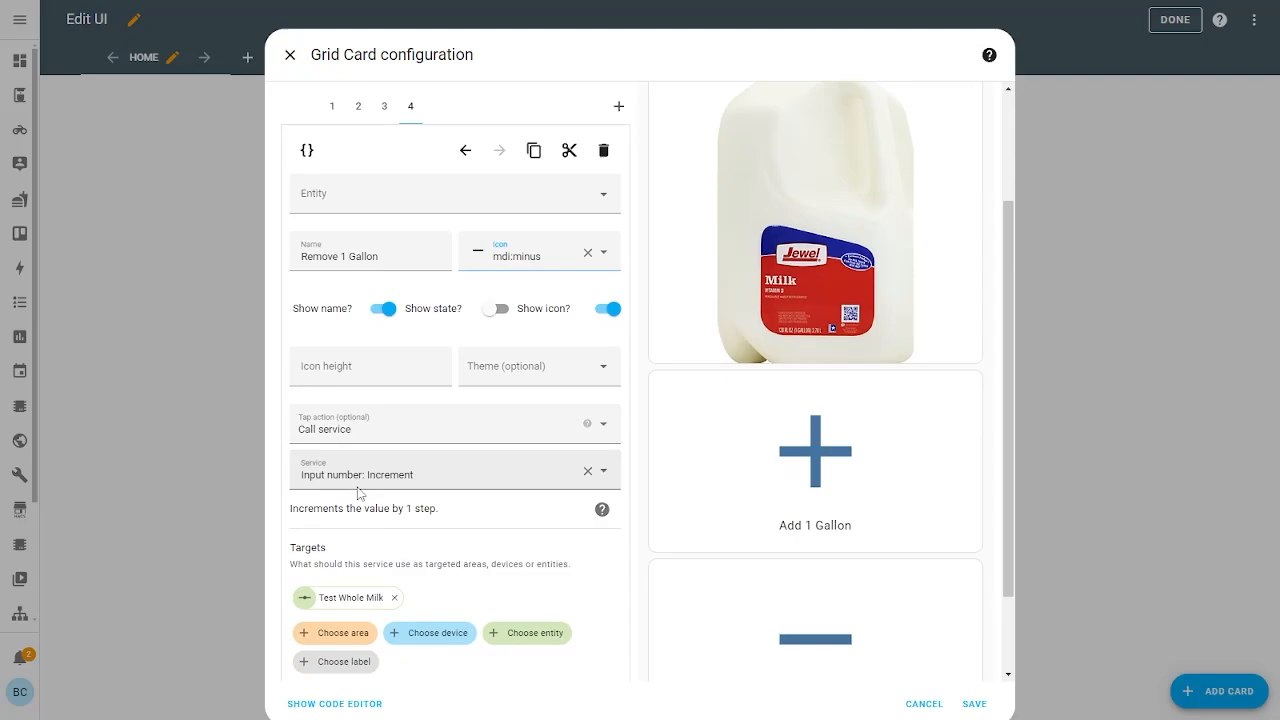
pyautogui.click(382, 476)
pyautogui.doubleClick(374, 478)
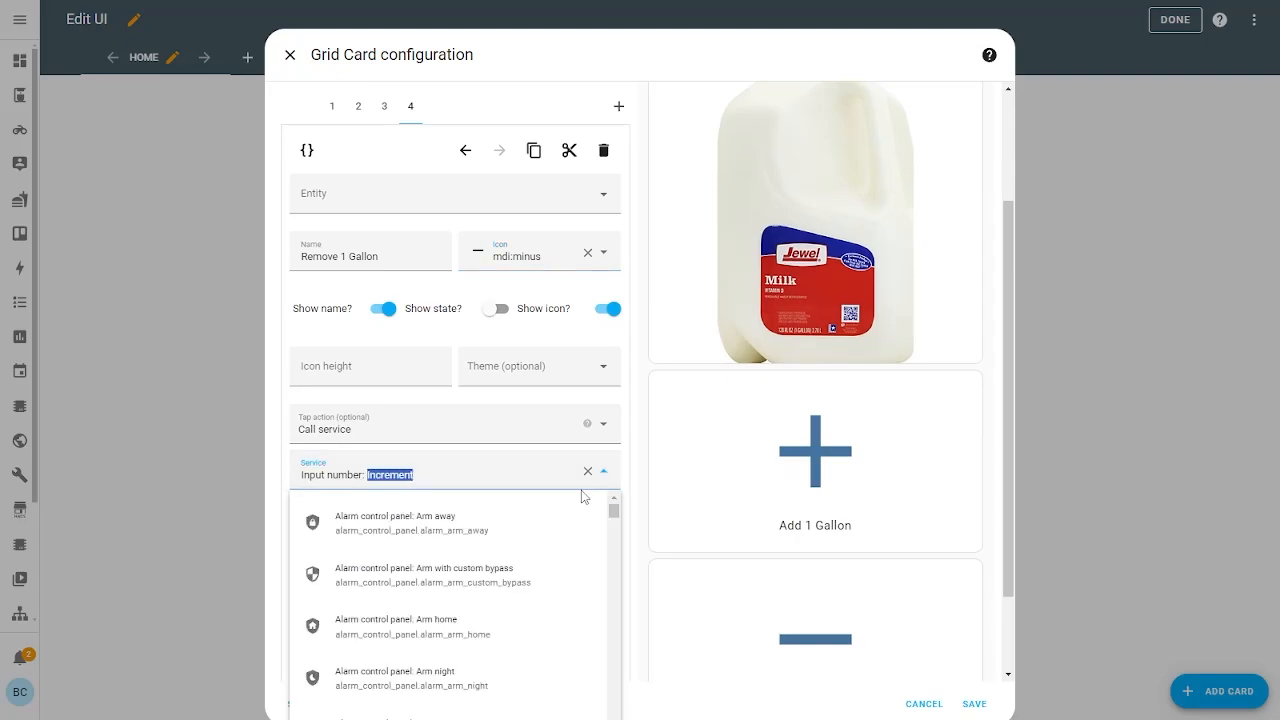
pyautogui.press('BackSpace')
pyautogui.click(446, 541)
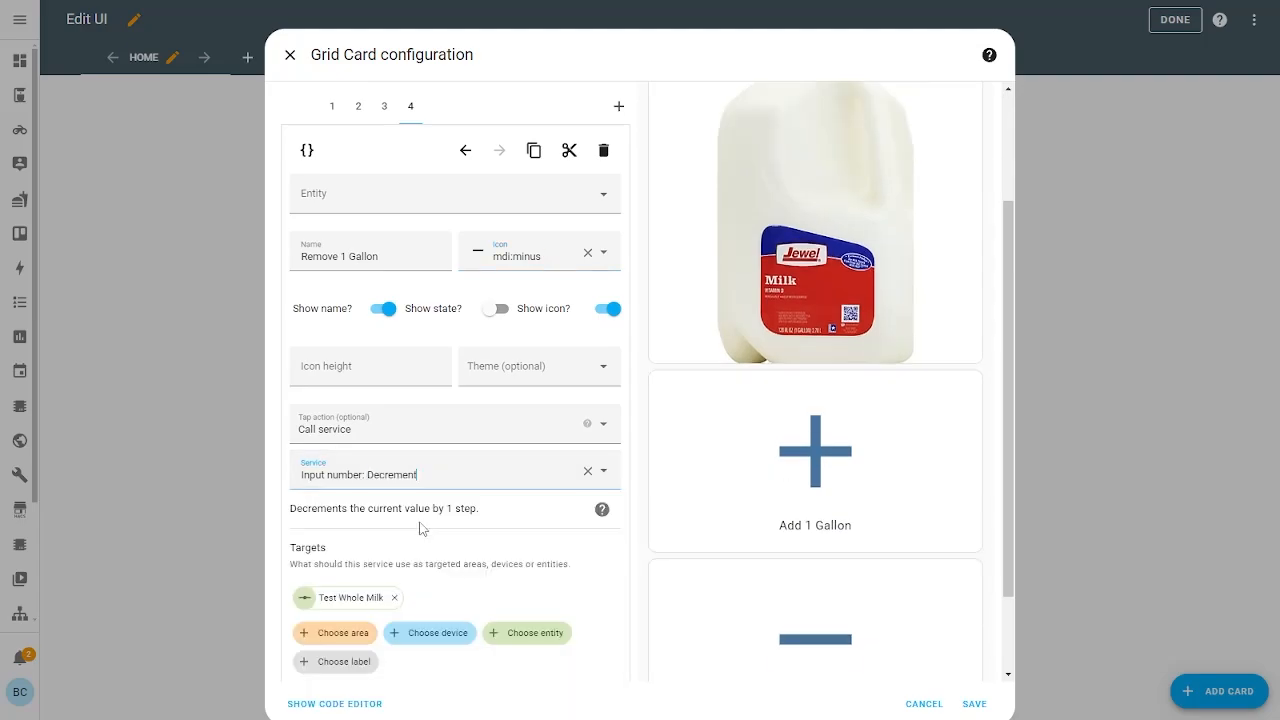
pyautogui.scroll(-1, 327, 497)
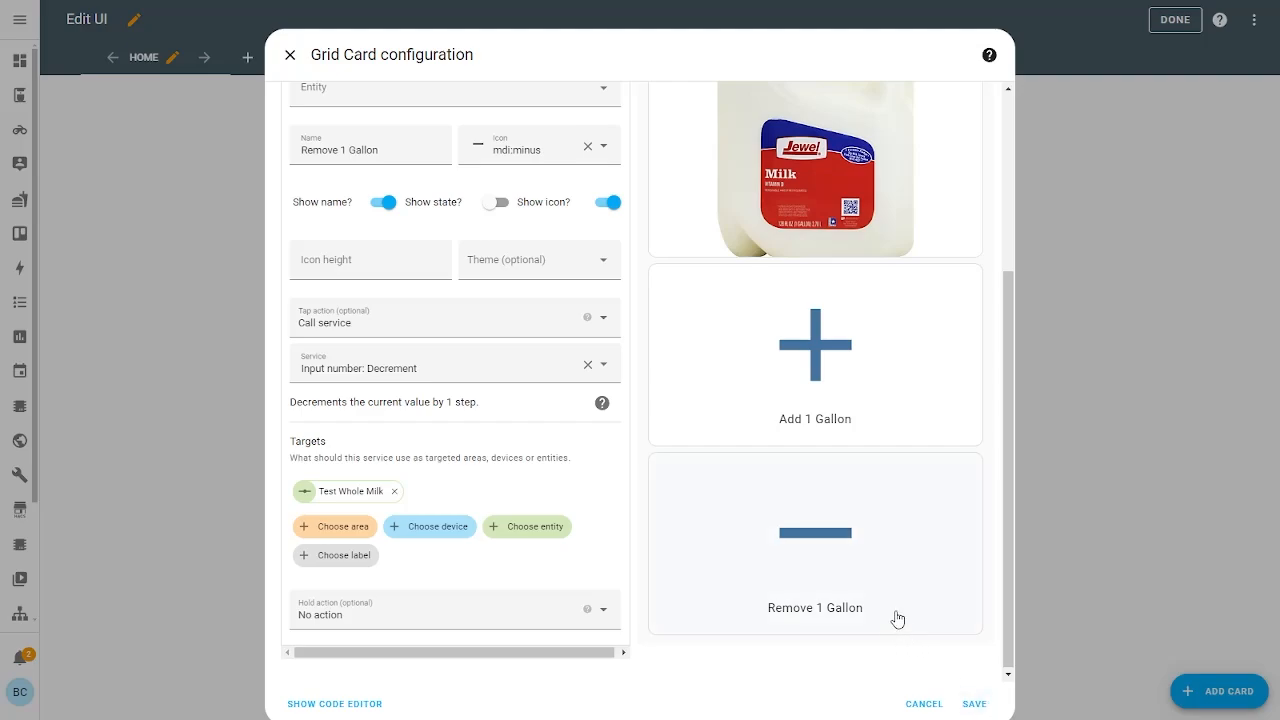
pyautogui.scroll(3, 891, 614)
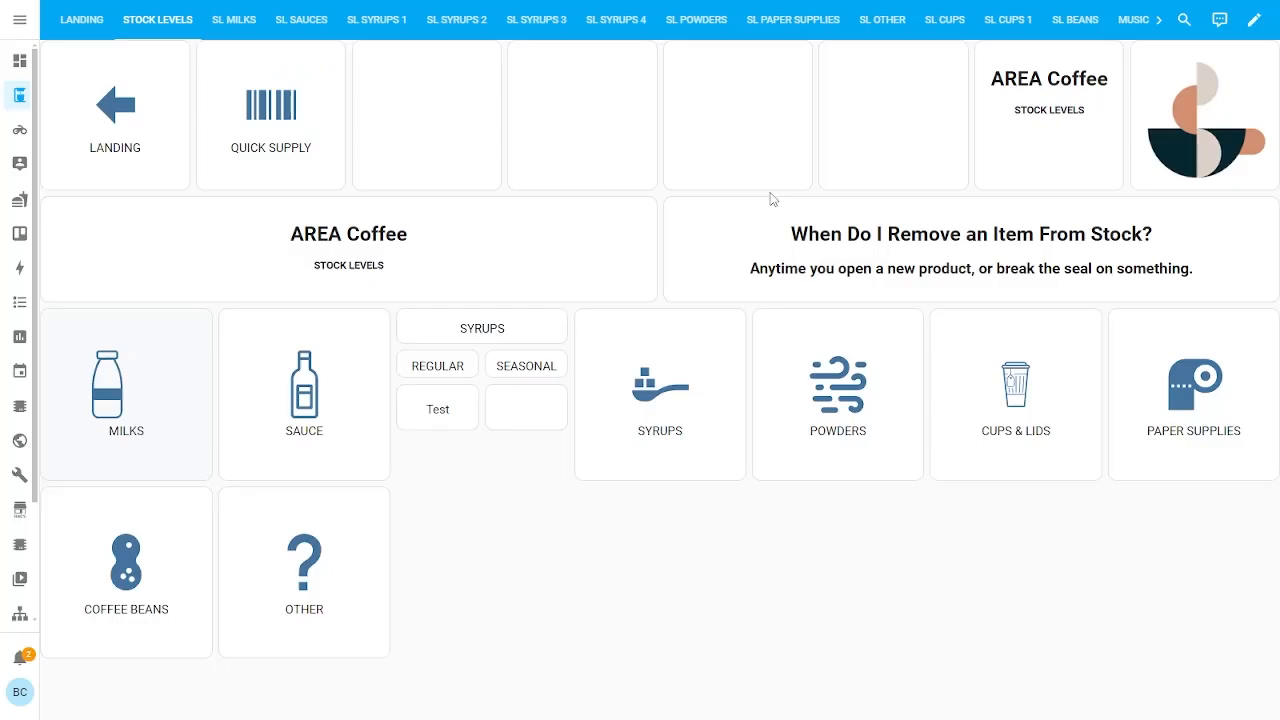
# Add an Entity card showing Test Whole Milk to the Whole Milk grid
pyautogui.click(178, 380)
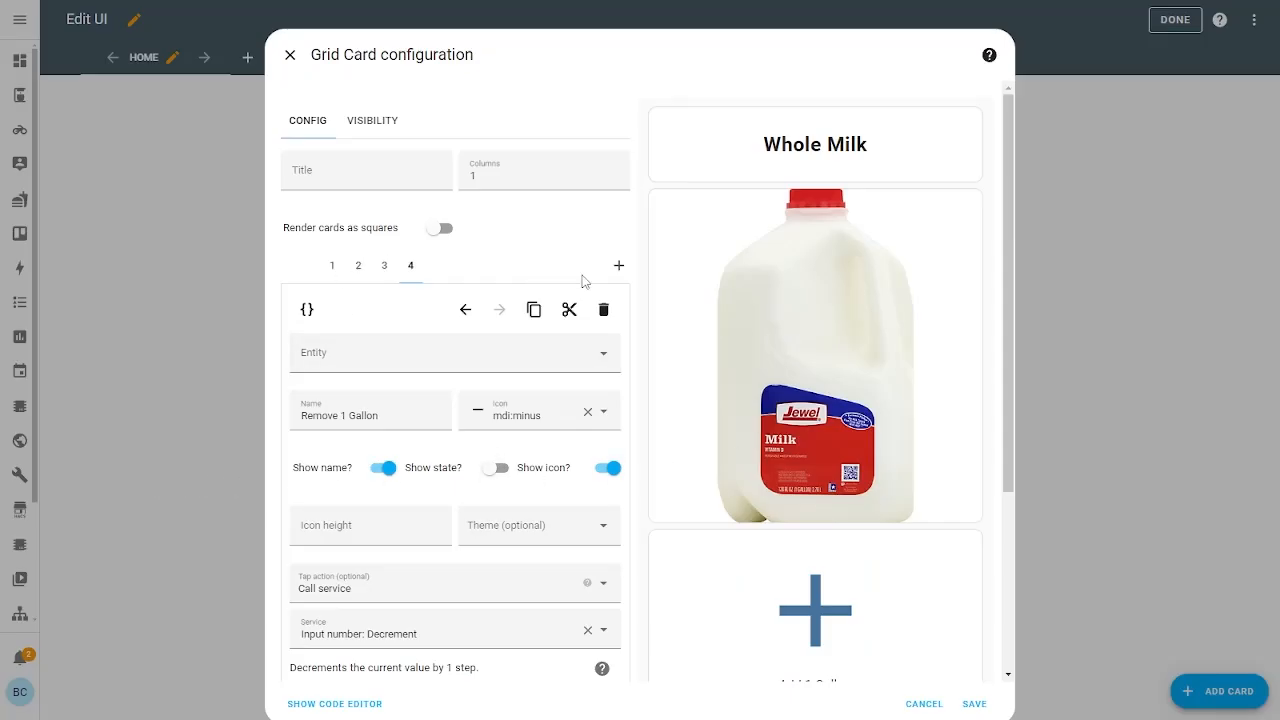
pyautogui.click(618, 265)
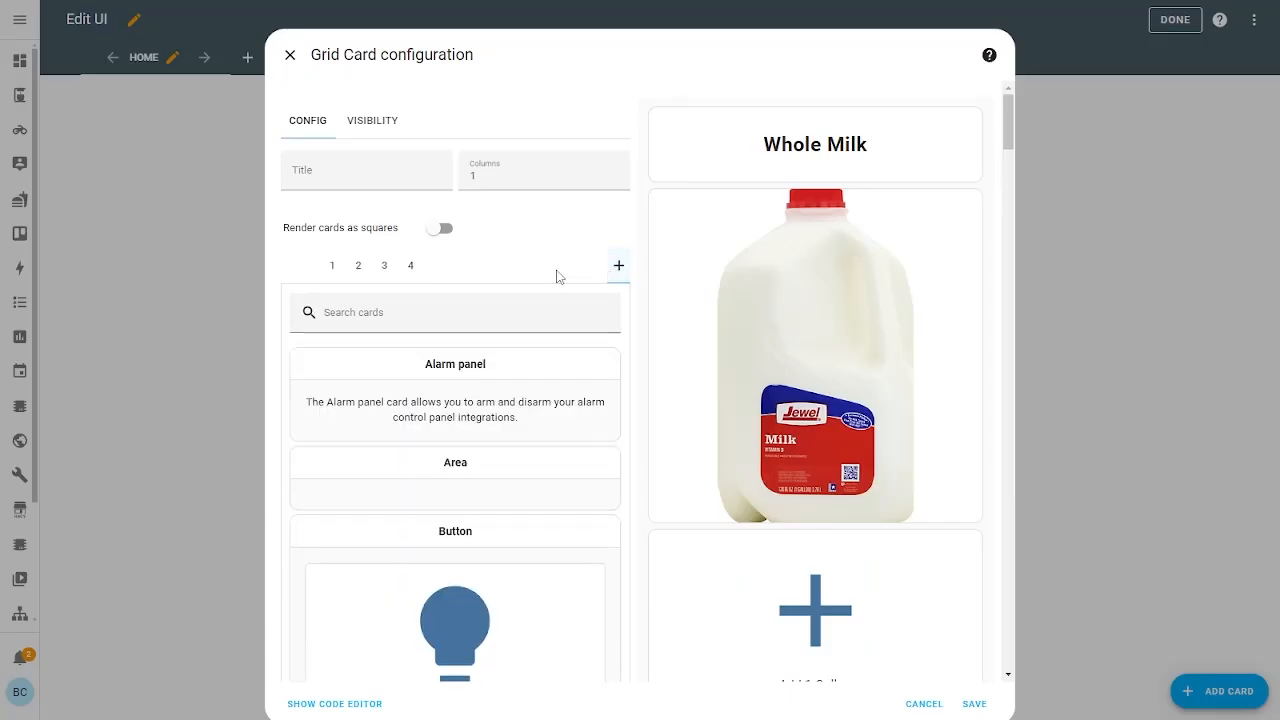
pyautogui.click(444, 311)
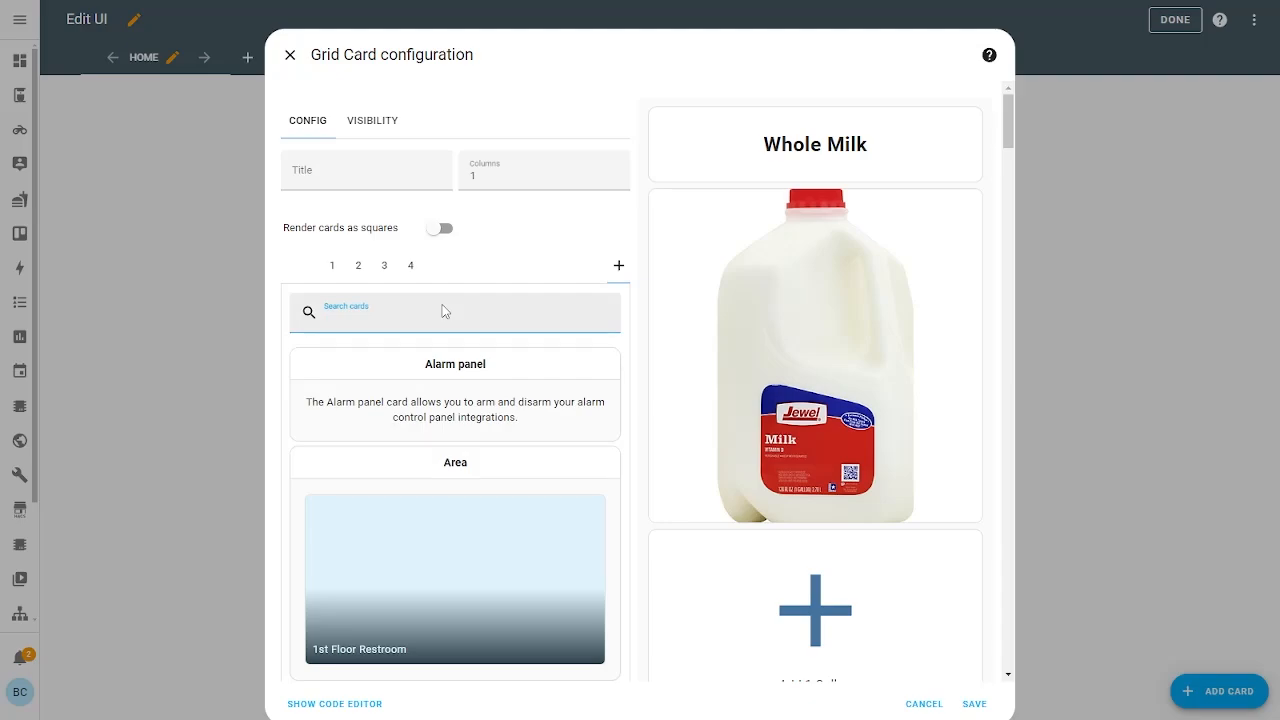
pyautogui.write('ent')
pyautogui.click(497, 560)
pyautogui.click(372, 360)
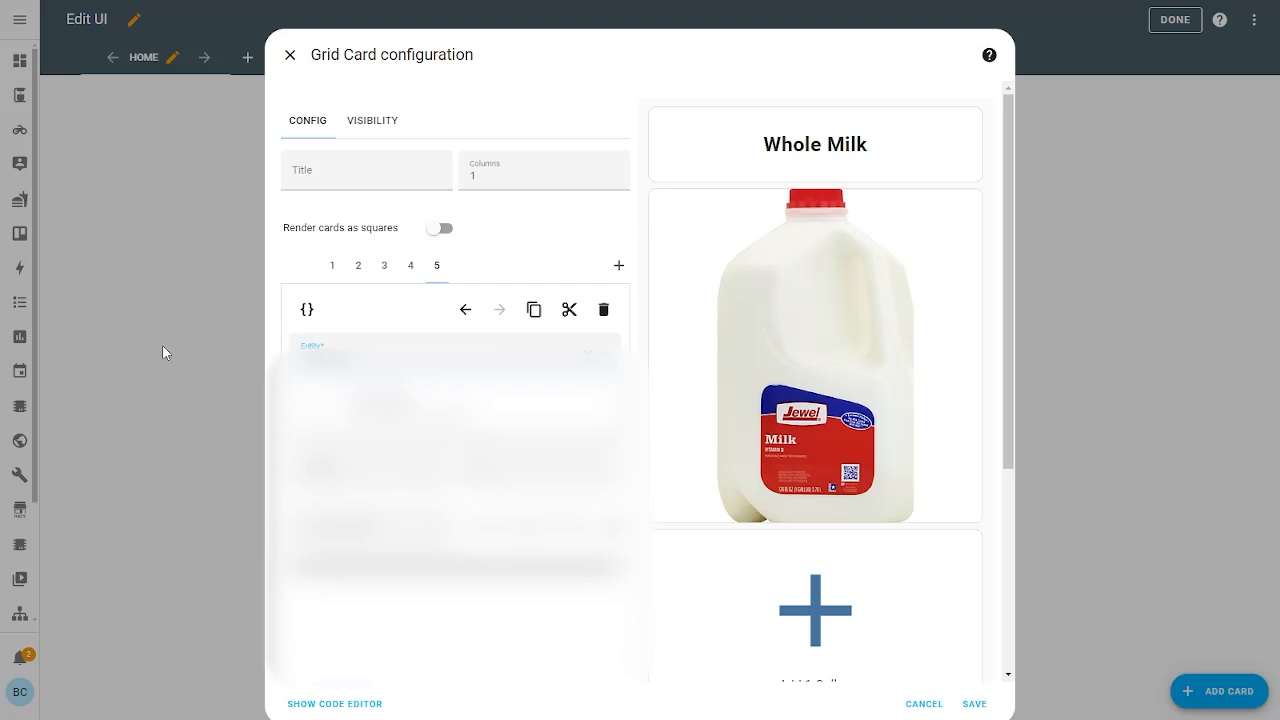
pyautogui.write('test whole')
pyautogui.click(440, 397)
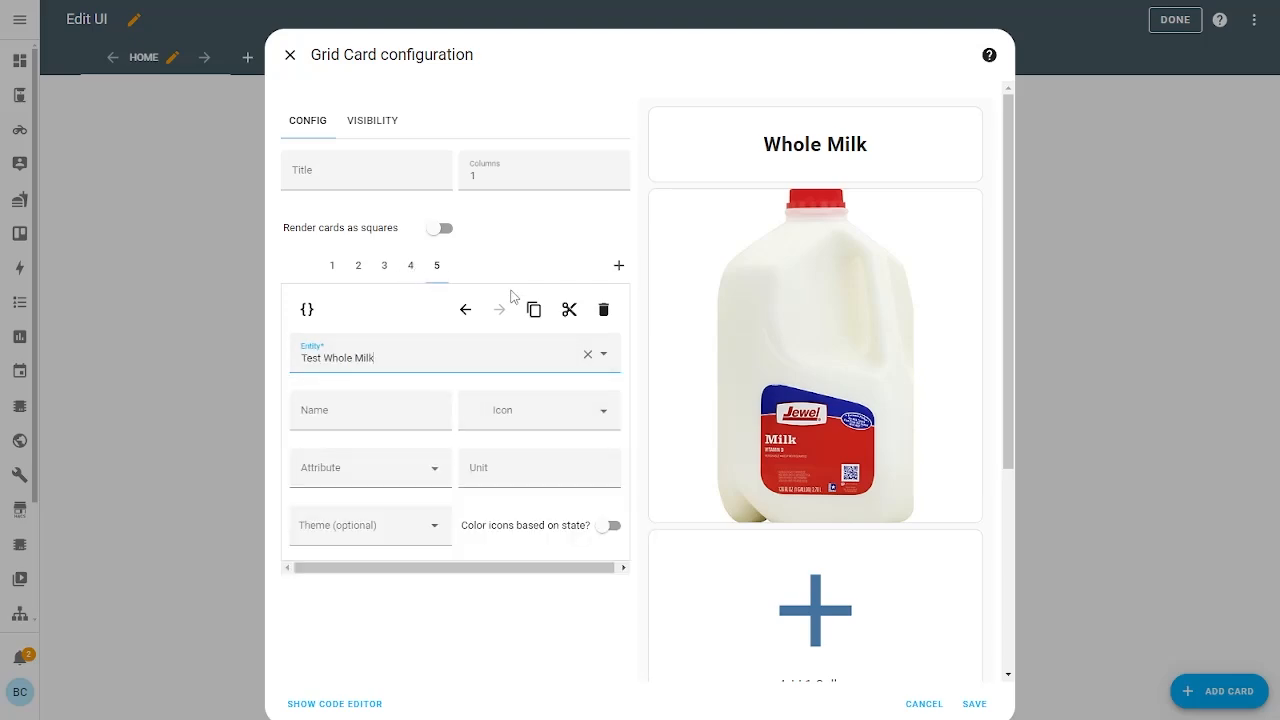
# Move the entity card two places earlier so it sits under the milk picture
pyautogui.click(465, 309)
pyautogui.click(465, 309)
pyautogui.scroll(-2, 740, 480)
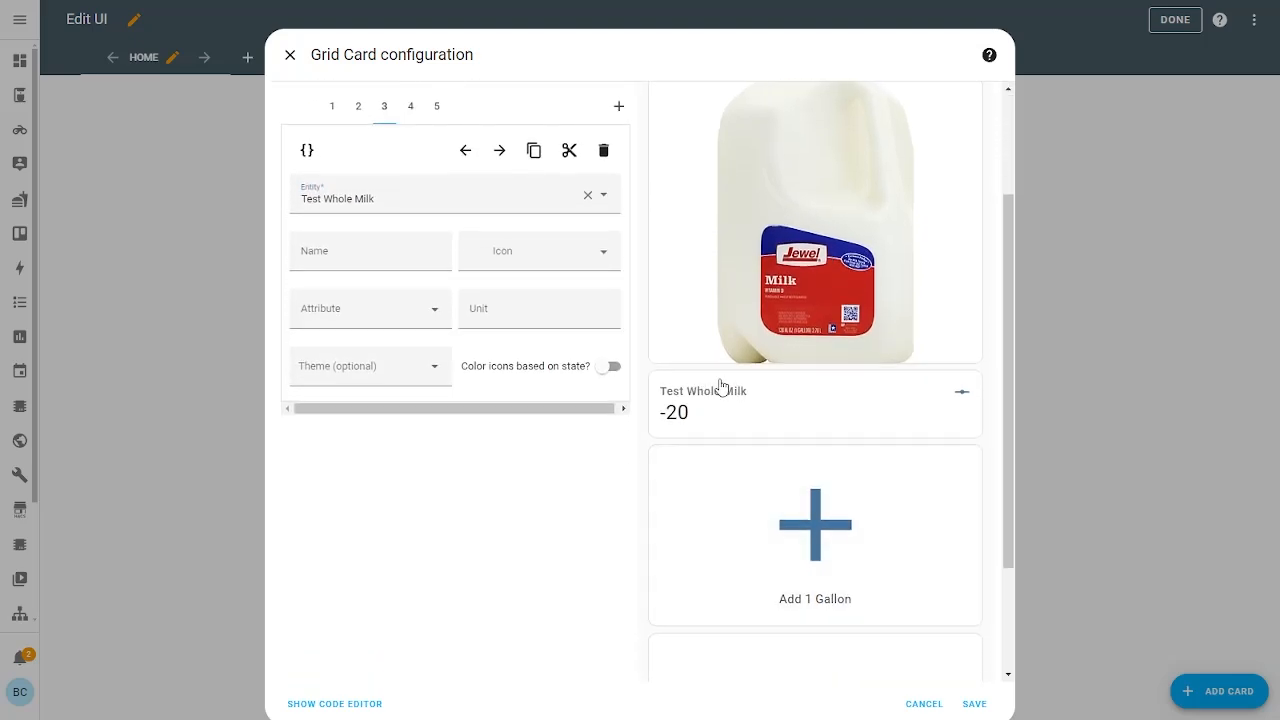
pyautogui.scroll(-2, 780, 440)
pyautogui.scroll(4, 780, 440)
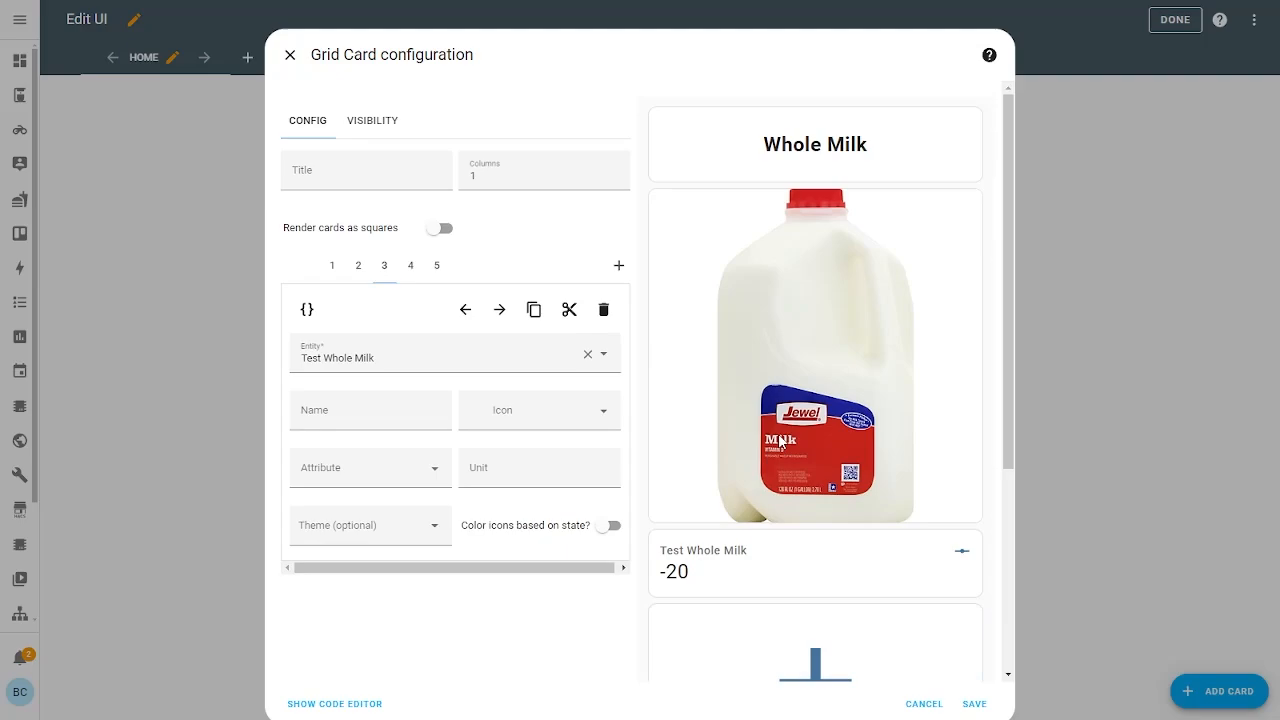
# Name the entity card 'Current Stock (Unopened)' and save the grid card
pyautogui.click(328, 409)
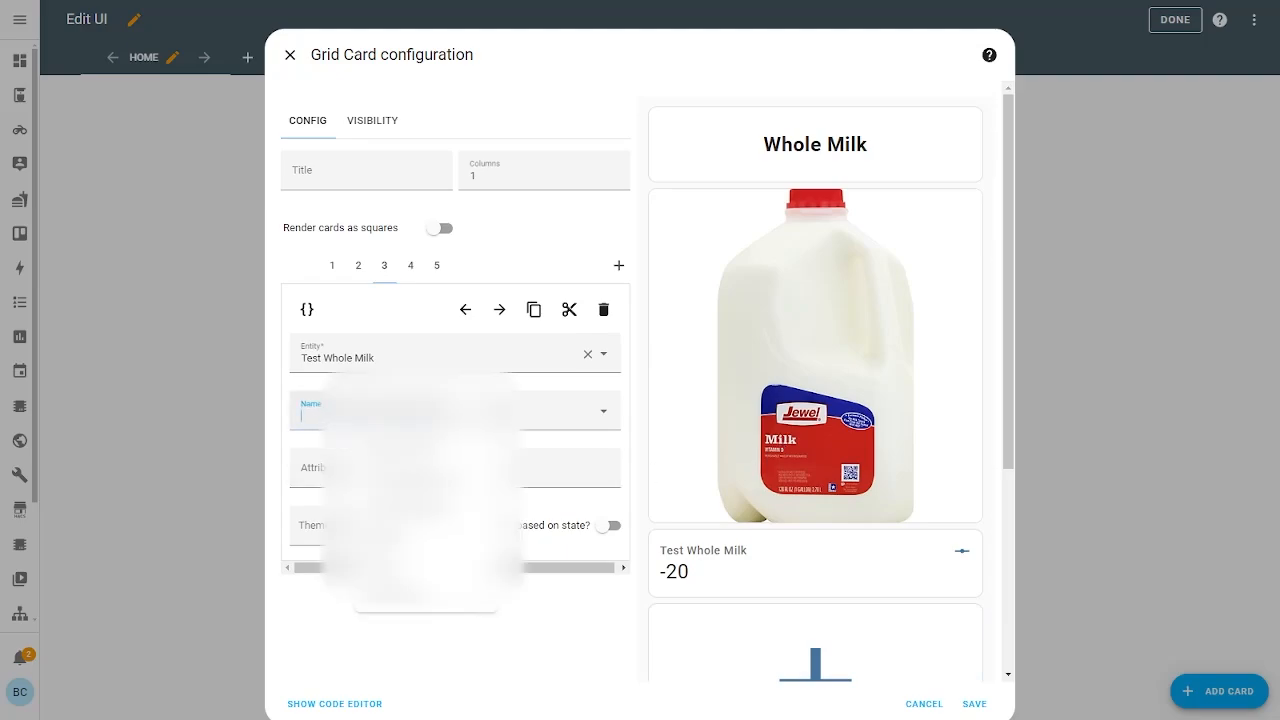
pyautogui.write('Current S')
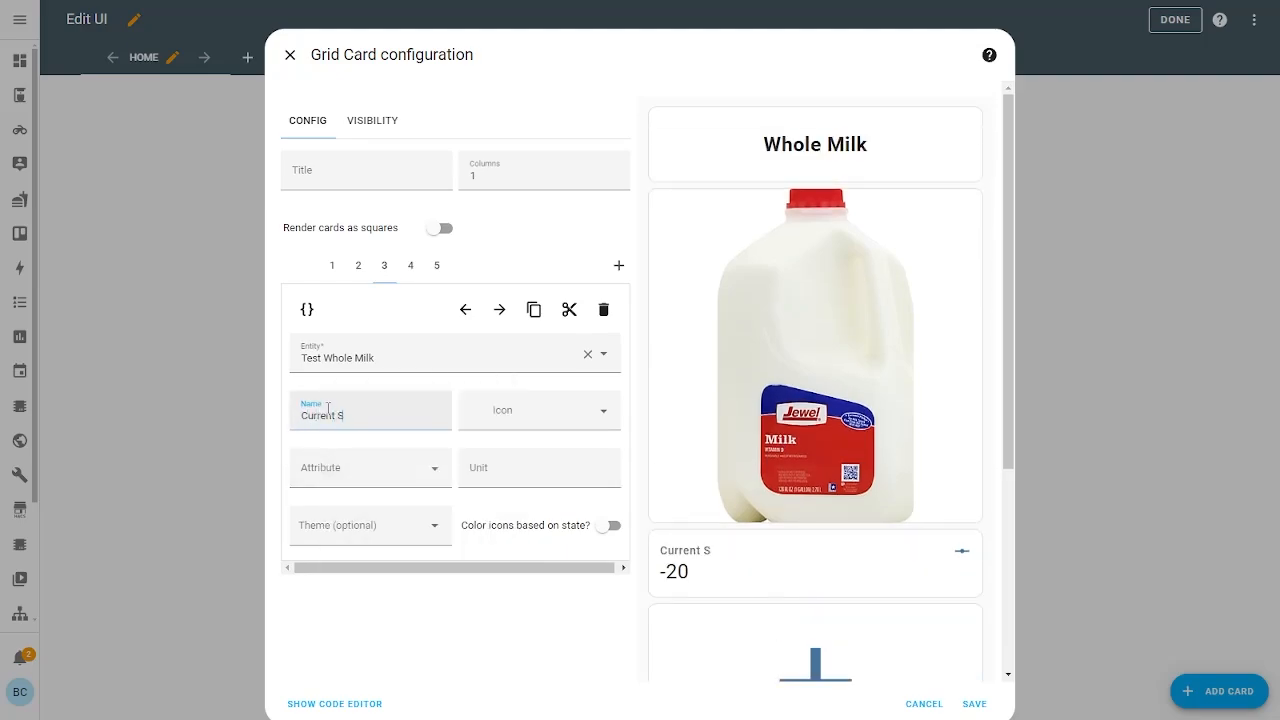
pyautogui.write('tock (Unowpened')
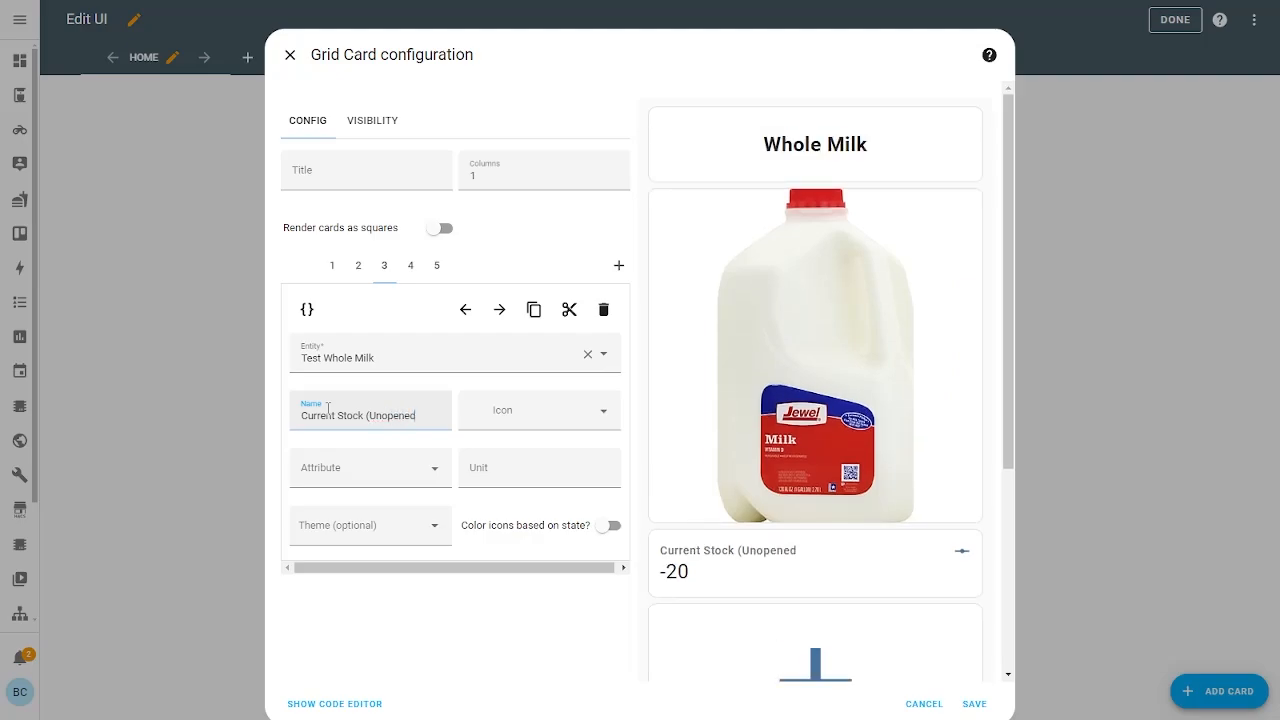
pyautogui.write(')')
pyautogui.press('Tab')
pyautogui.scroll(-3, 906, 554)
pyautogui.scroll(3, 914, 549)
pyautogui.scroll(-3, 914, 549)
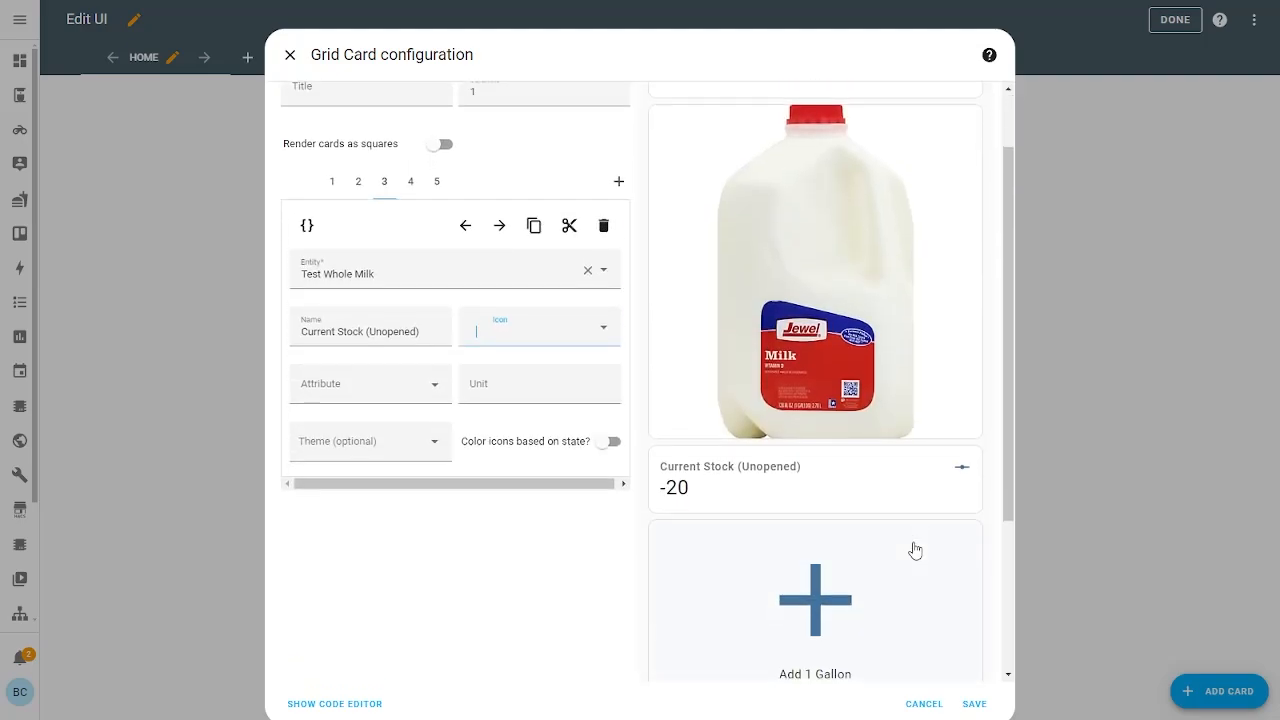
pyautogui.click(995, 706)
pyautogui.scroll(-3, 982, 494)
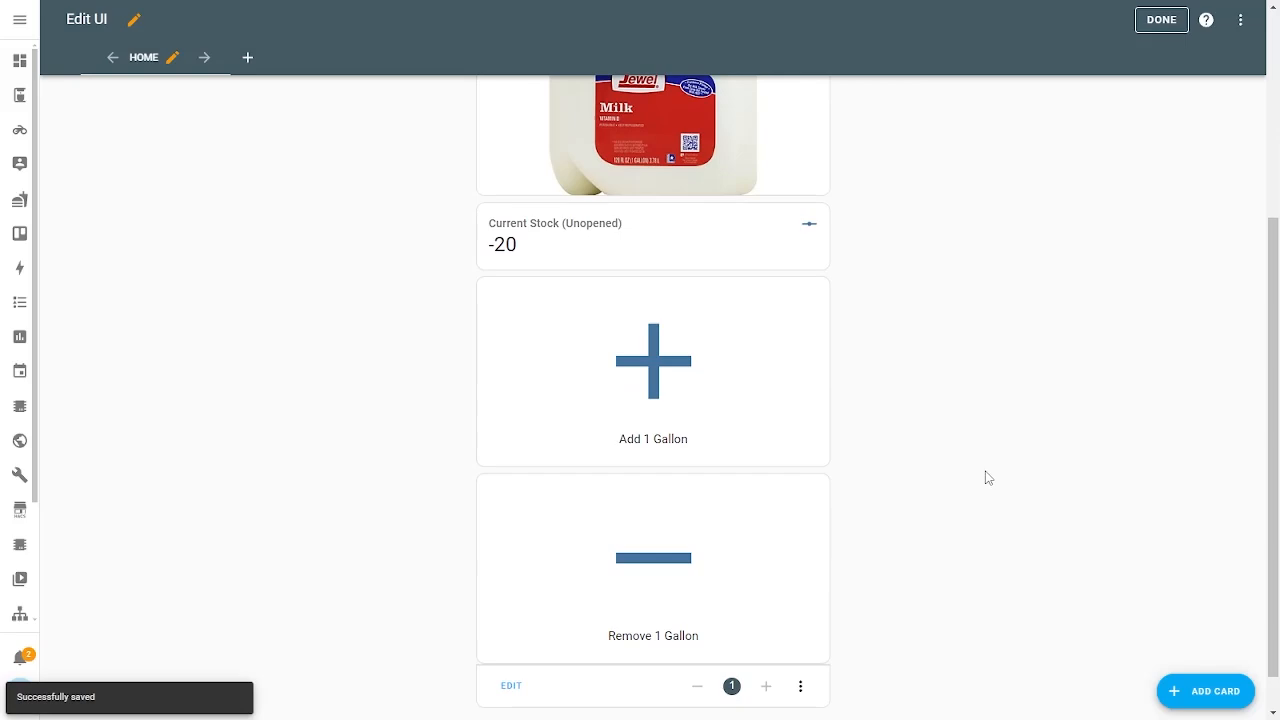
pyautogui.scroll(3, 940, 400)
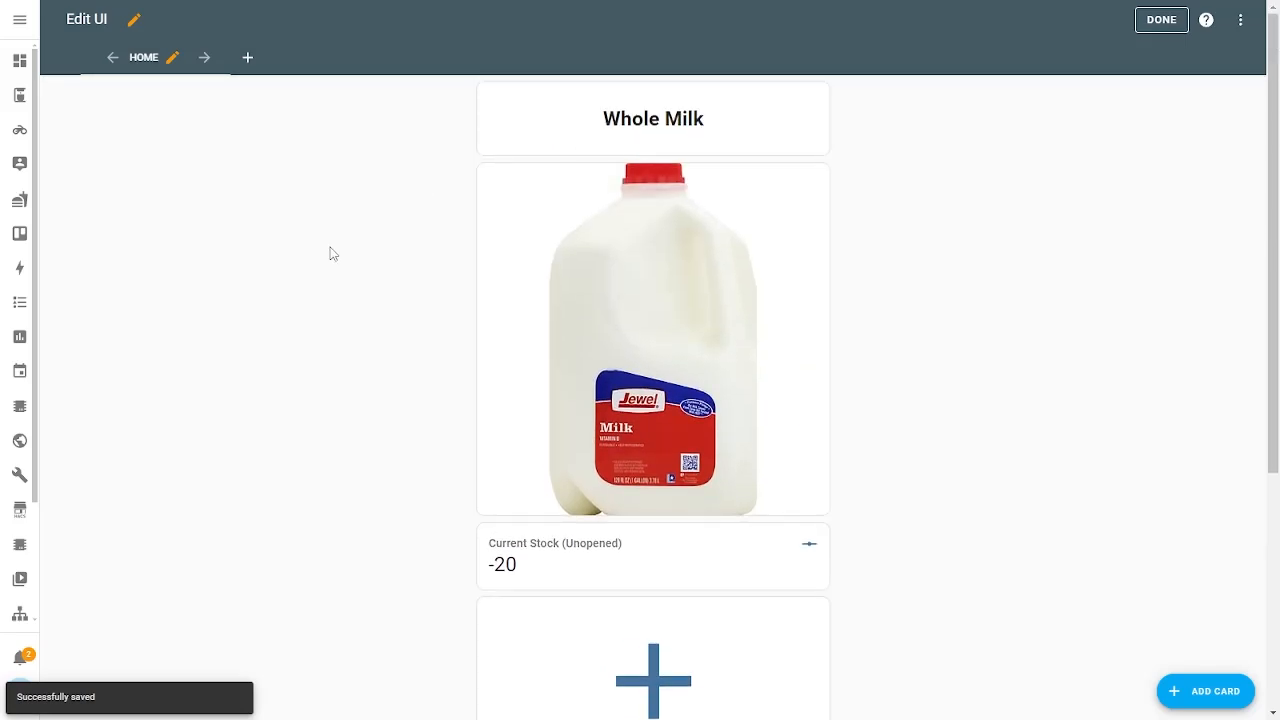
pyautogui.scroll(-3, 274, 249)
pyautogui.scroll(3, 287, 236)
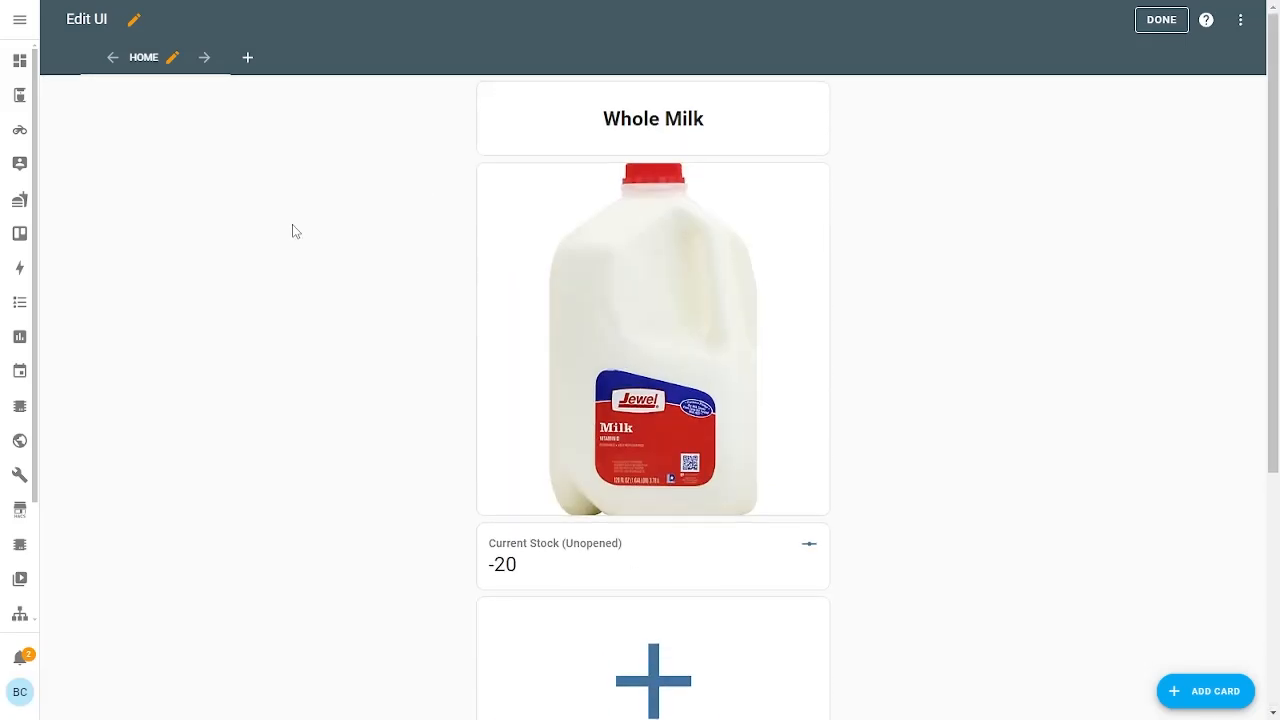
pyautogui.scroll(-3, 380, 221)
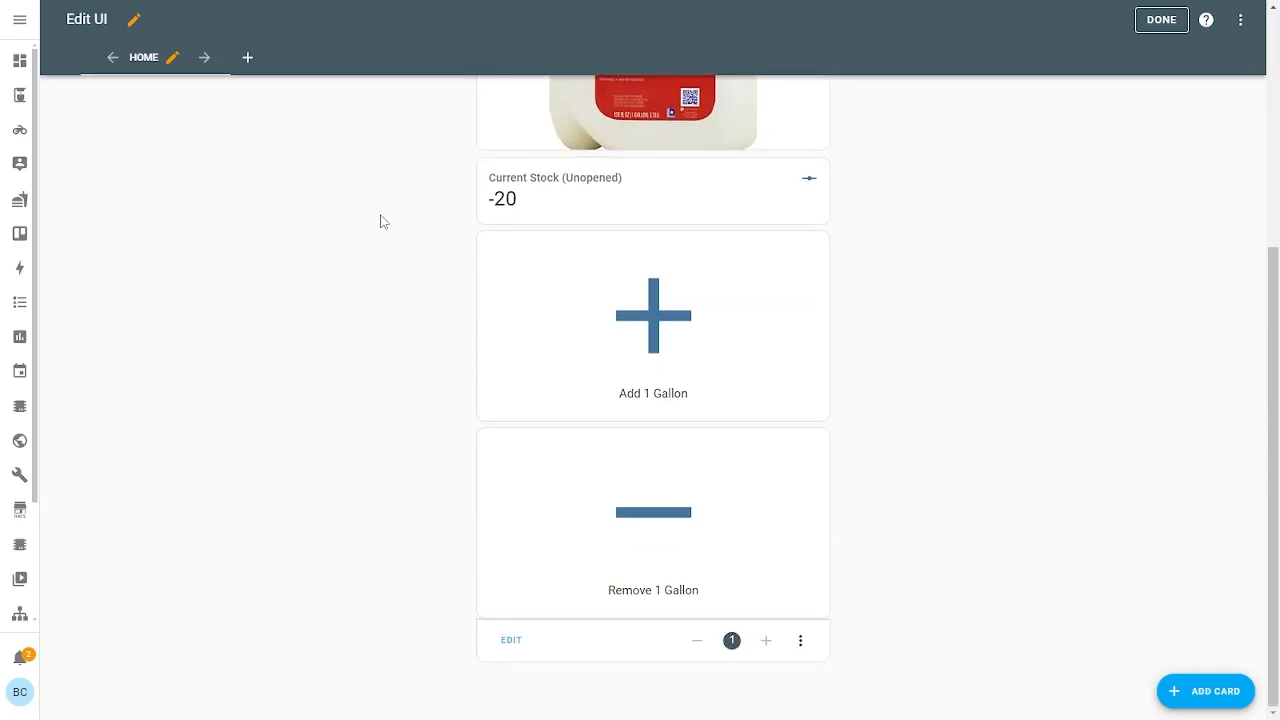
pyautogui.scroll(3, 380, 221)
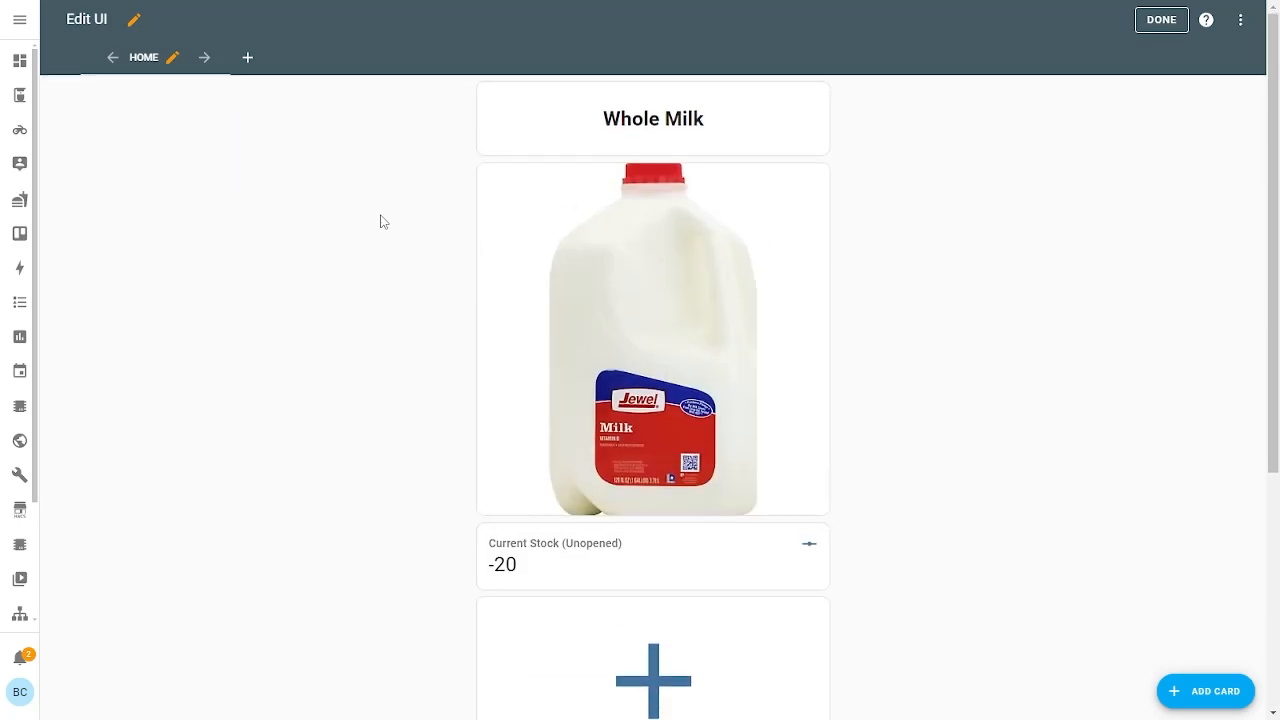
pyautogui.scroll(-3, 380, 221)
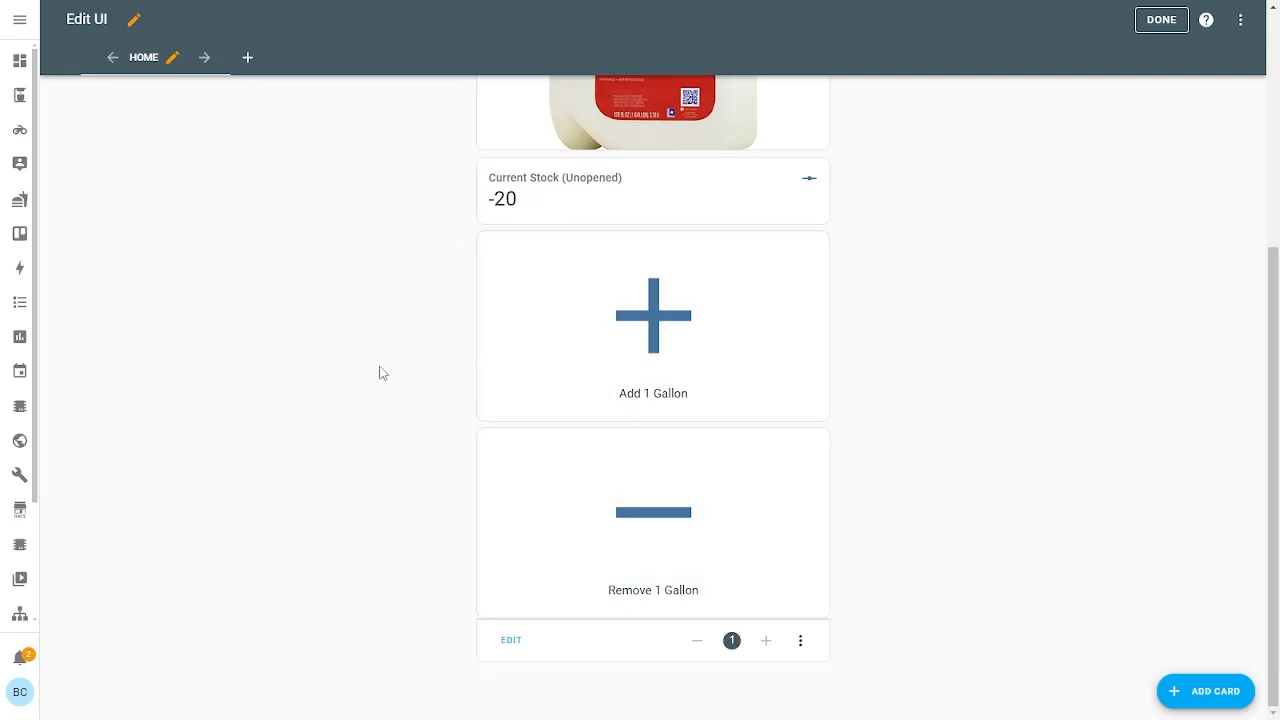
pyautogui.scroll(3, 405, 325)
pyautogui.scroll(-3, 408, 331)
pyautogui.click(172, 58)
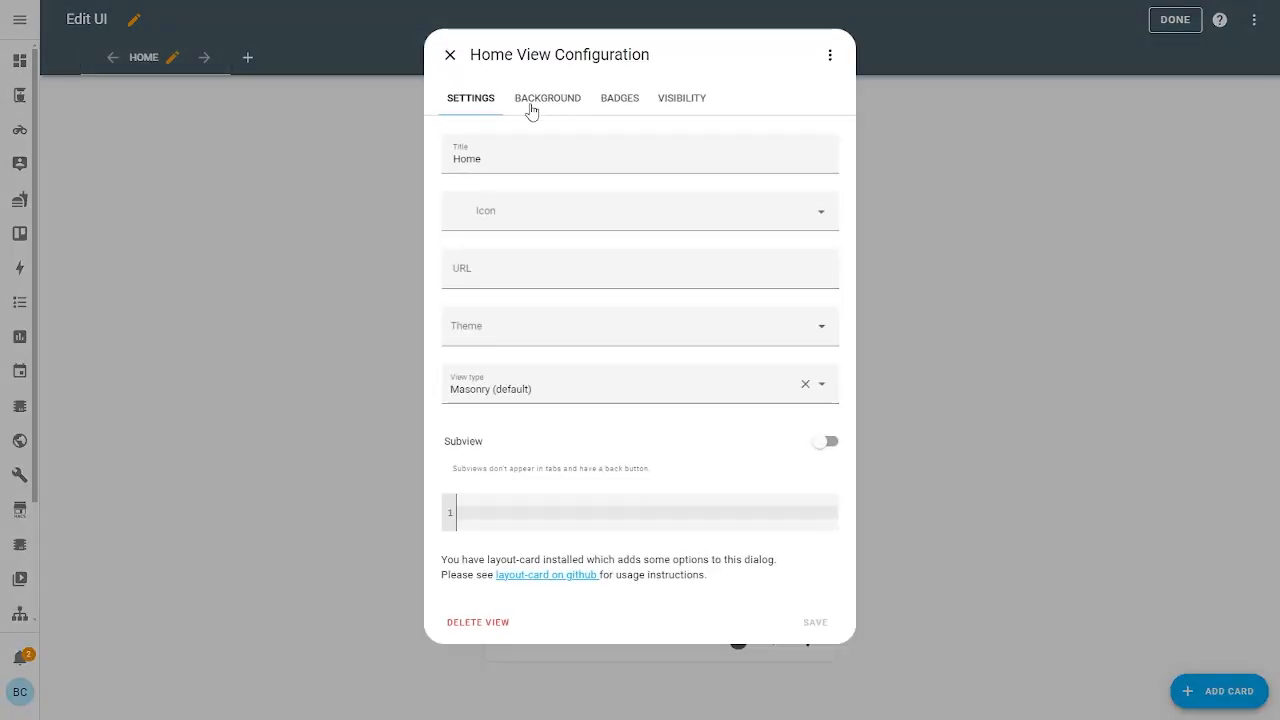
pyautogui.click(545, 387)
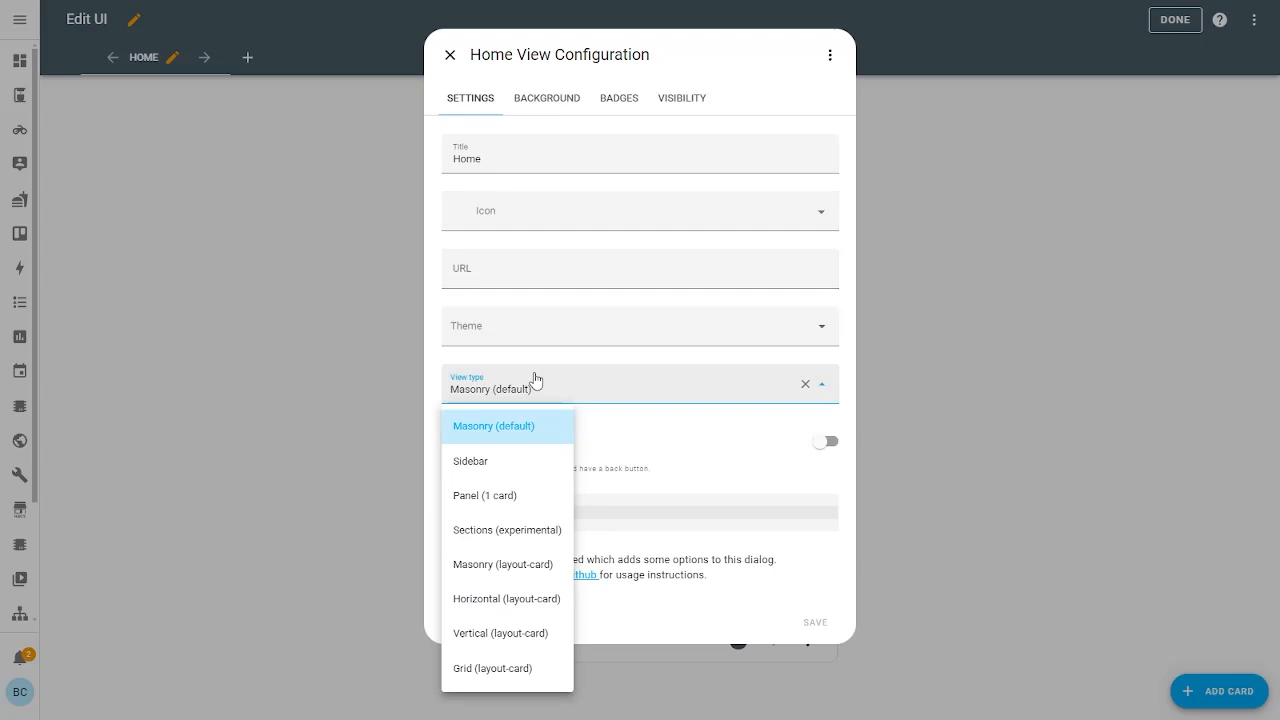
pyautogui.click(488, 495)
pyautogui.click(834, 624)
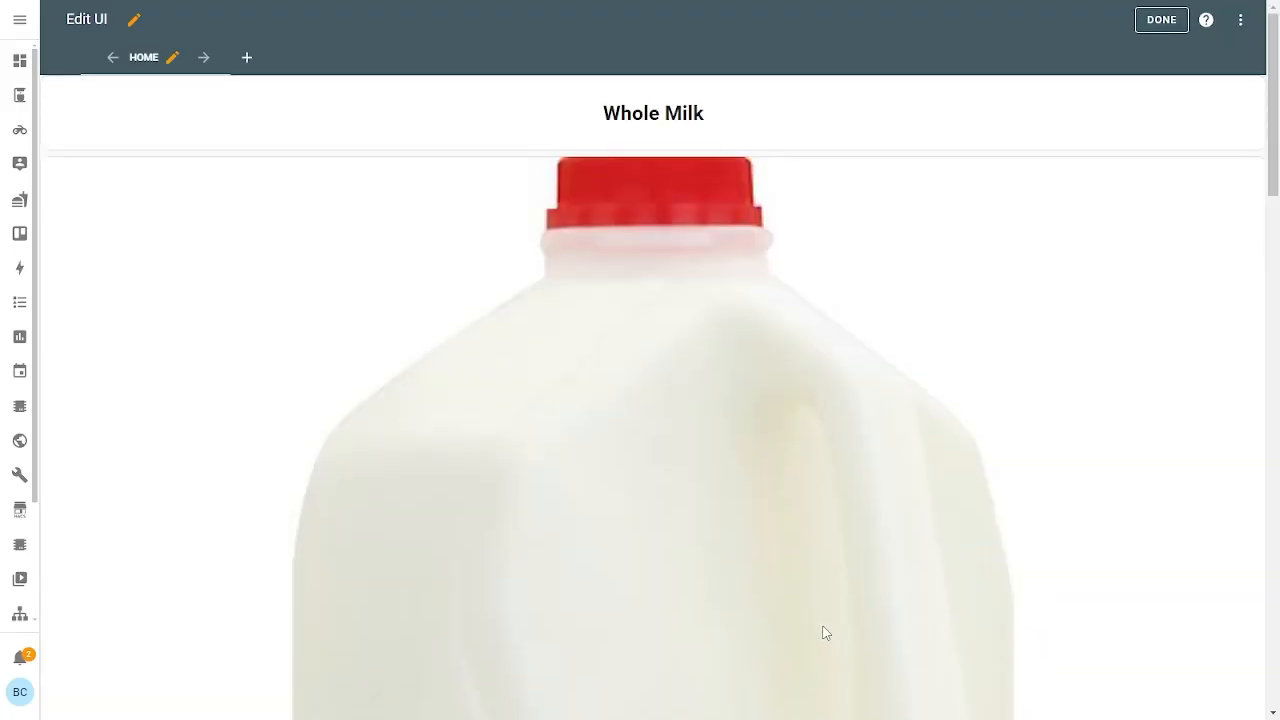
pyautogui.scroll(-10, 826, 557)
pyautogui.scroll(10, 545, 566)
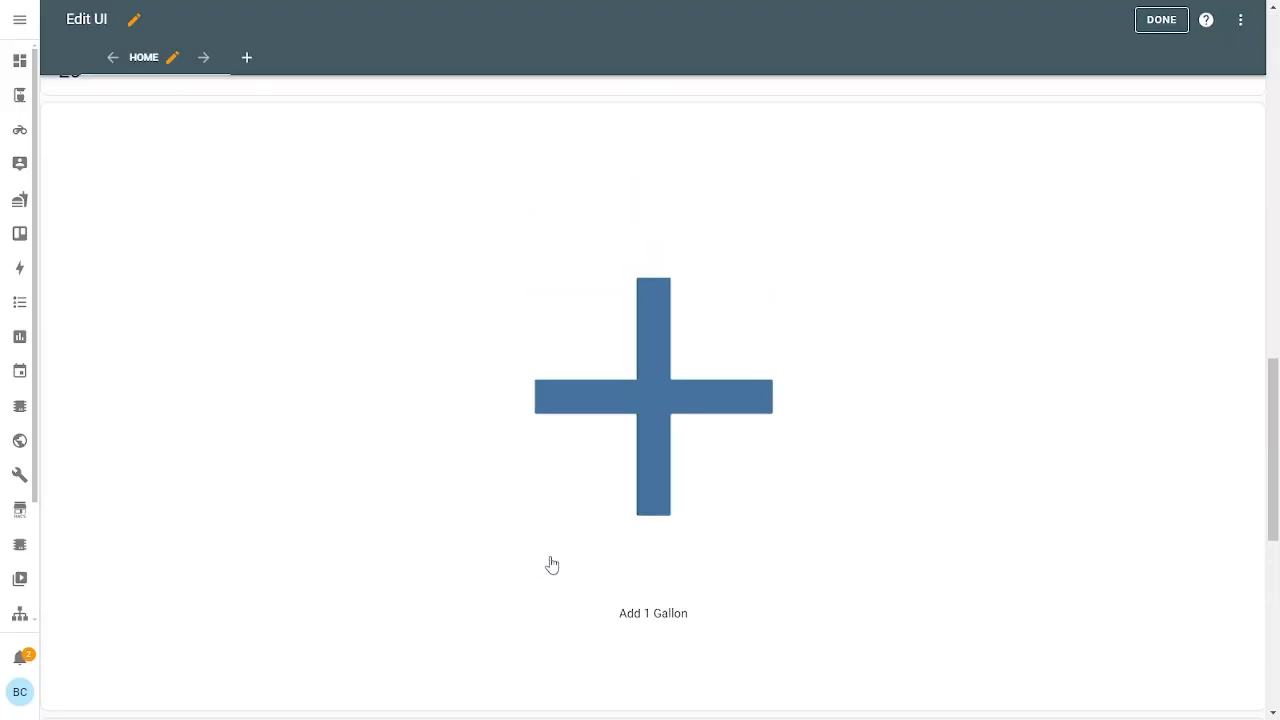
pyautogui.click(176, 60)
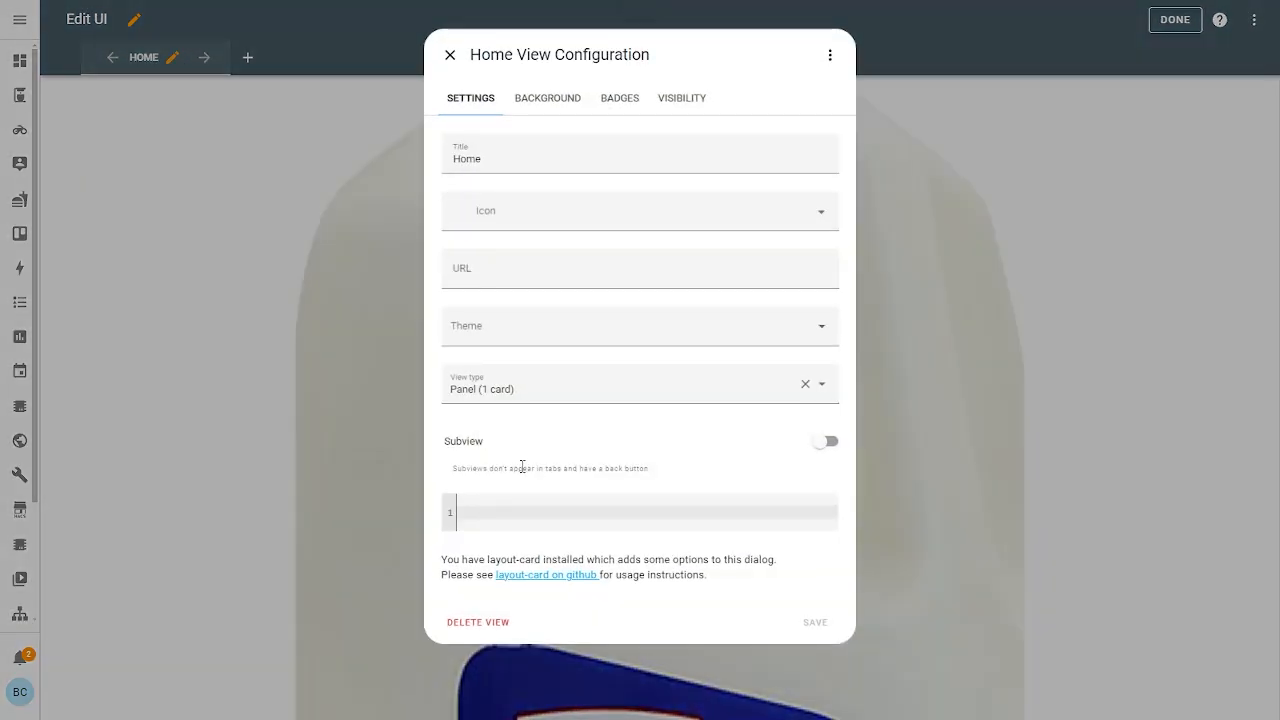
pyautogui.click(503, 385)
pyautogui.click(517, 435)
# Save the restored masonry layout
pyautogui.click(815, 621)
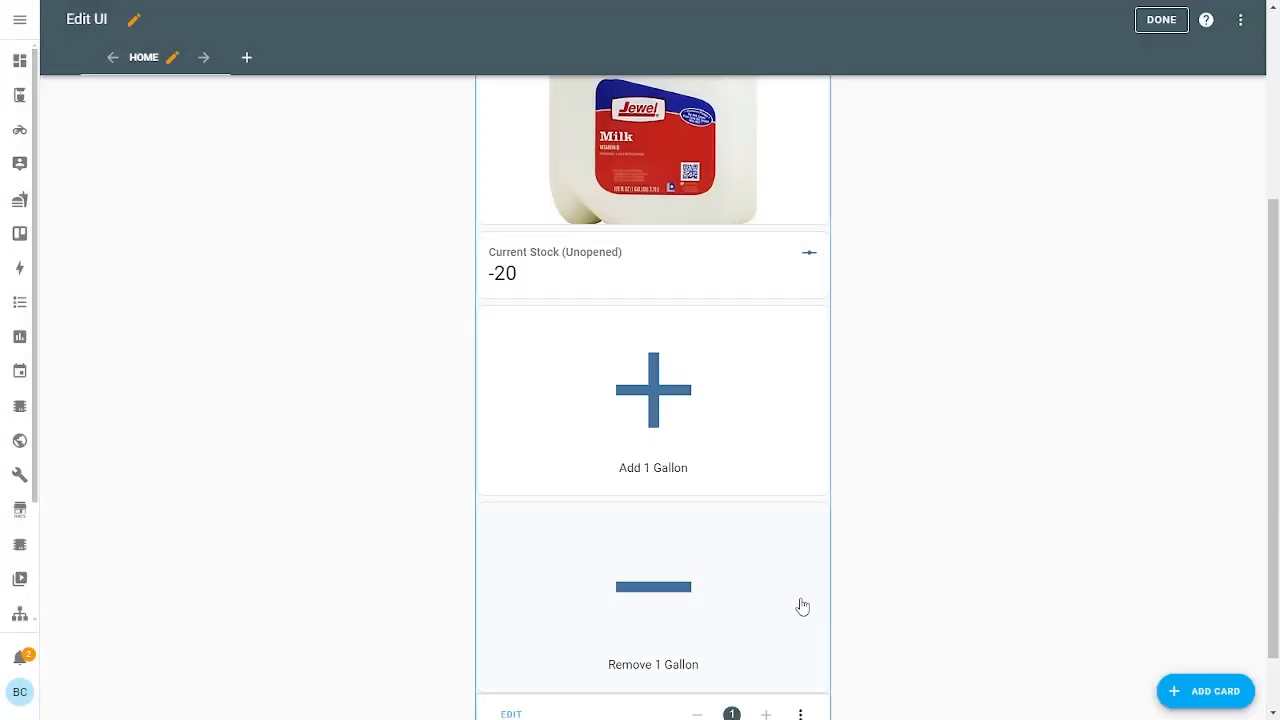
pyautogui.scroll(-1, 776, 593)
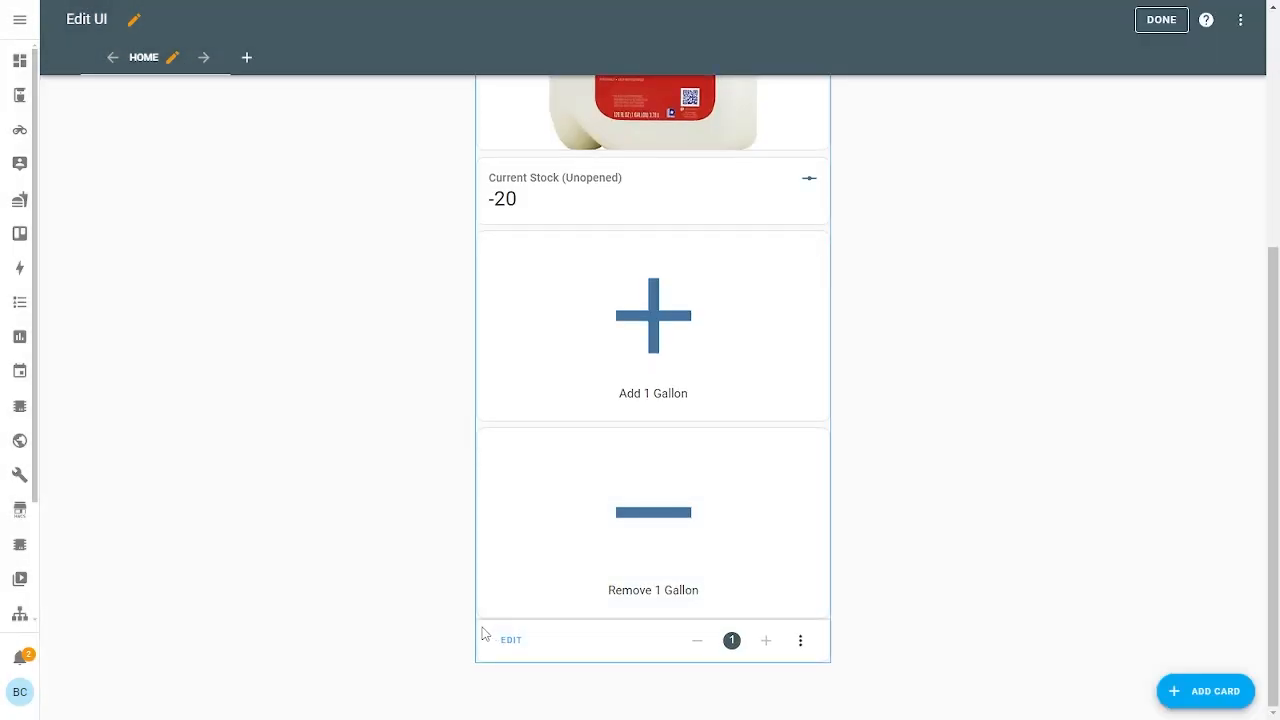
pyautogui.scroll(2, 669, 491)
# Press Add and Remove 1 Gallon repeatedly to bring Current Stock (Unopened) from -20 to 0
pyautogui.click(675, 491)
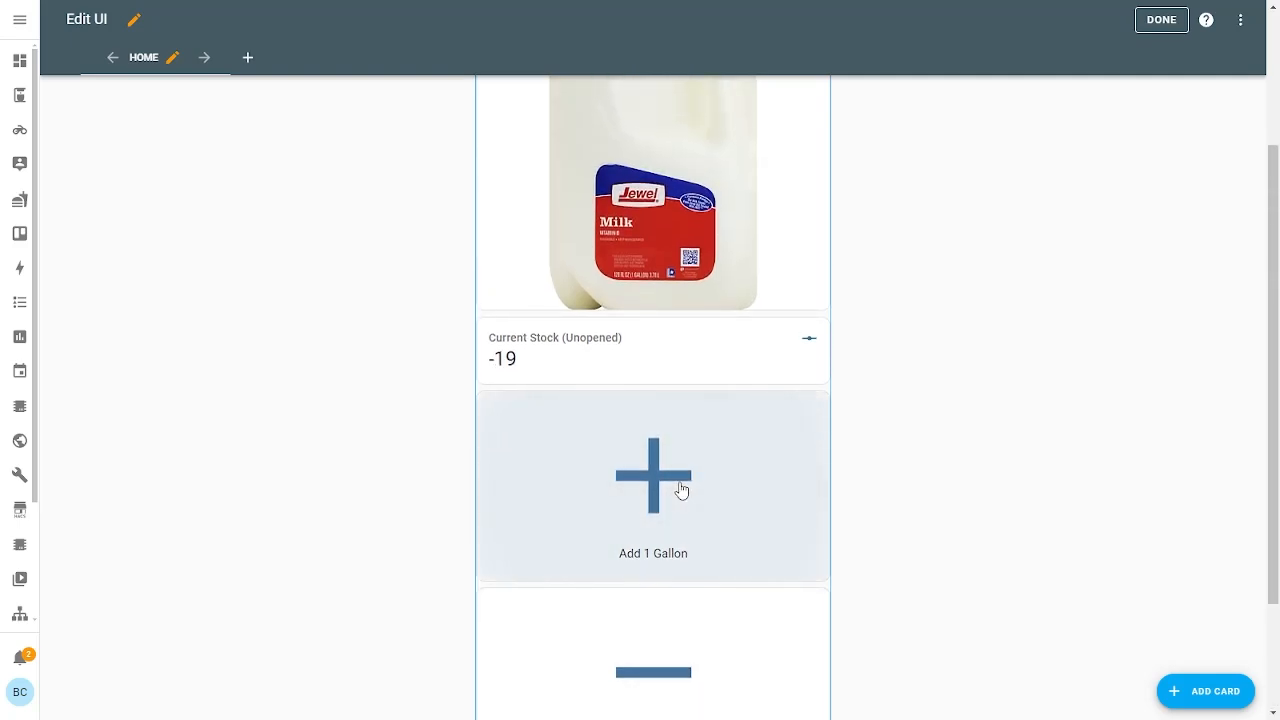
pyautogui.scroll(-2, 563, 263)
pyautogui.click(660, 344)
pyautogui.tripleClick(658, 350)
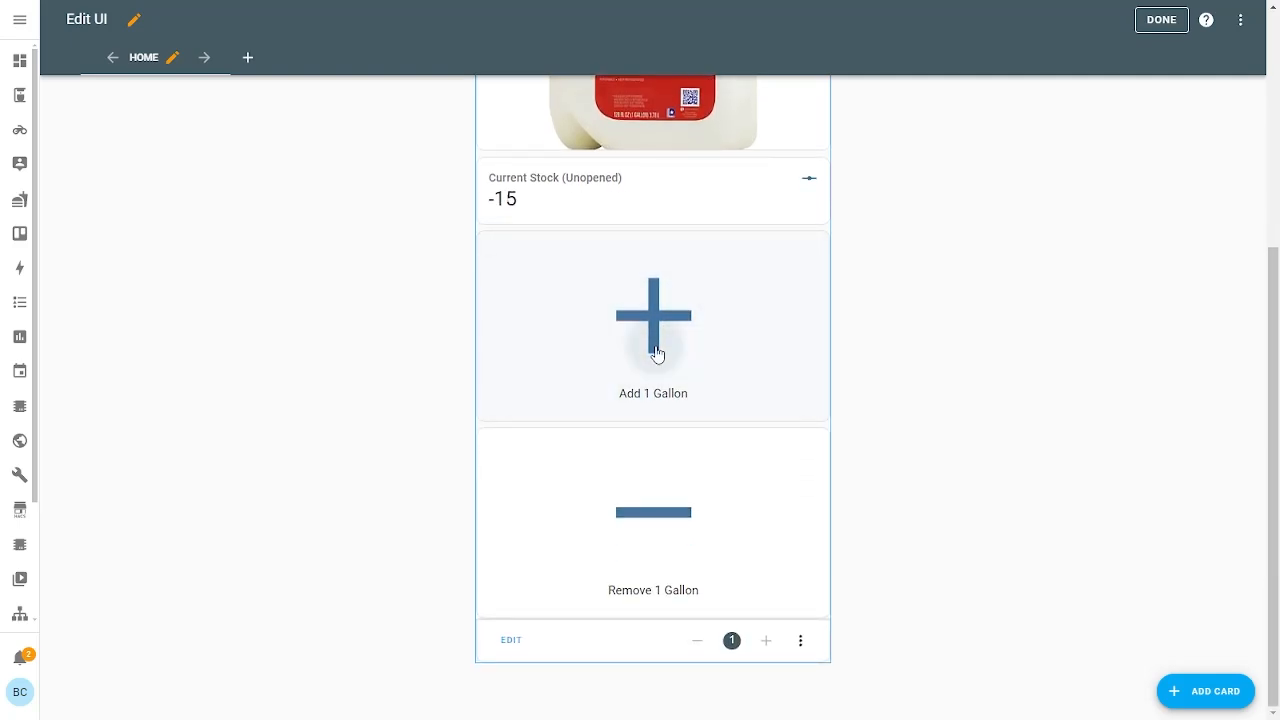
pyautogui.tripleClick(658, 350)
pyautogui.doubleClick(658, 350)
pyautogui.click(646, 369)
pyautogui.tripleClick(646, 369)
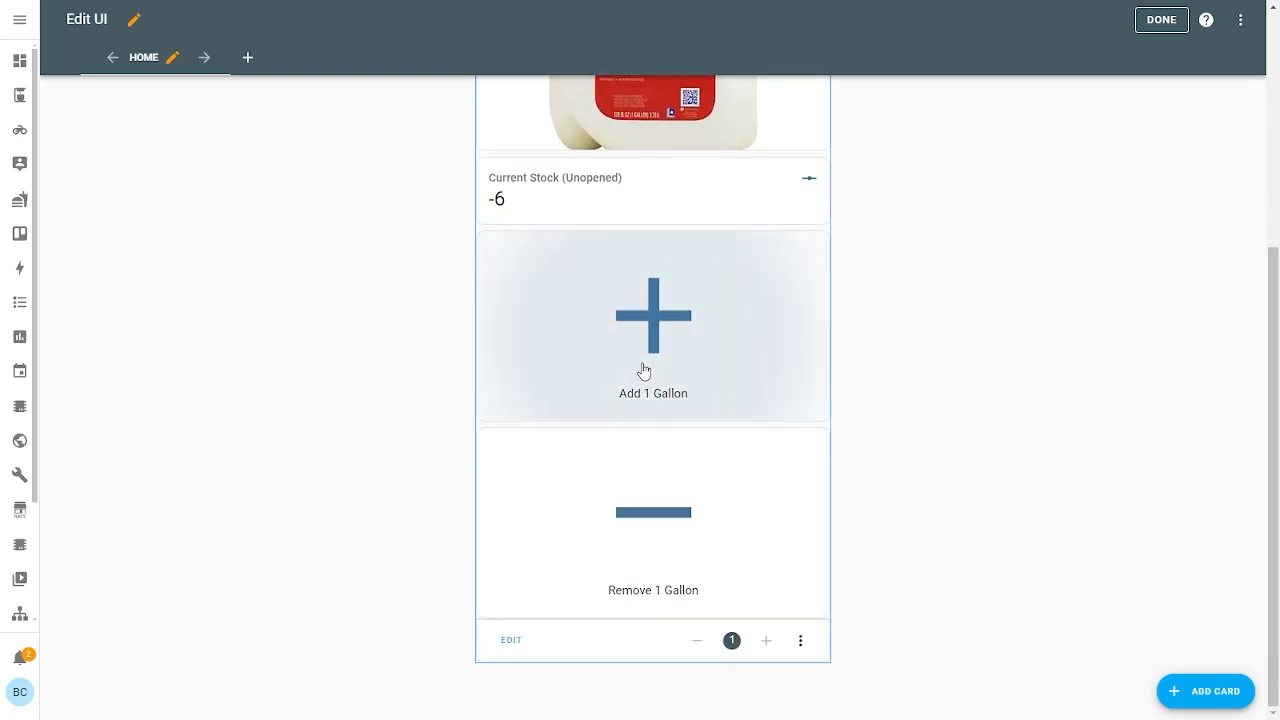
pyautogui.tripleClick(646, 369)
pyautogui.tripleClick(646, 369)
pyautogui.tripleClick(646, 369)
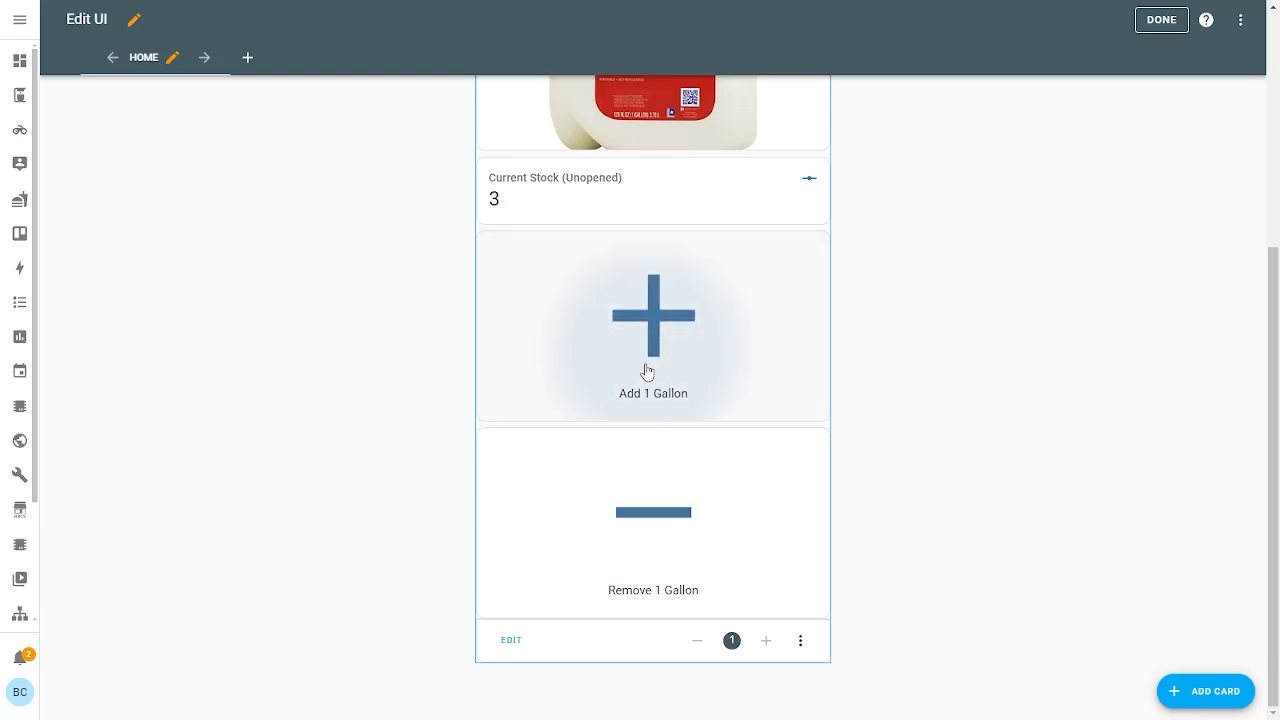
pyautogui.doubleClick(660, 492)
pyautogui.click(660, 492)
pyautogui.doubleClick(642, 350)
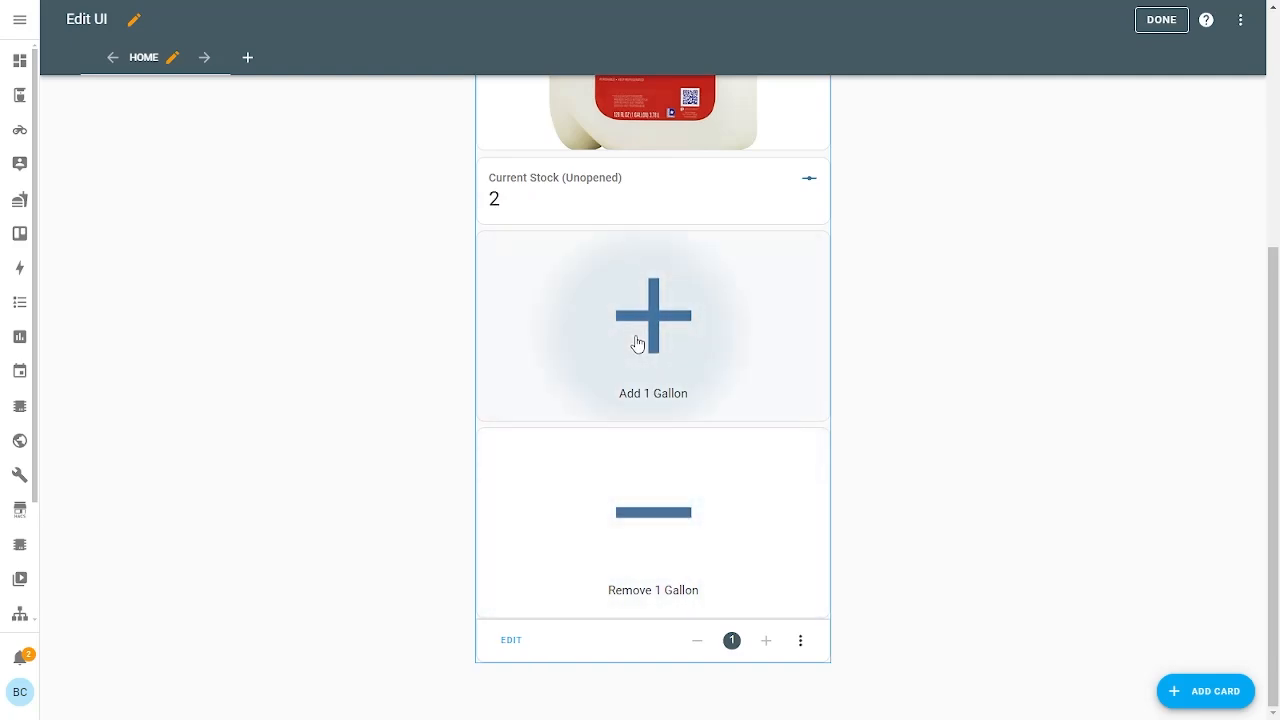
pyautogui.doubleClick(640, 343)
pyautogui.doubleClick(651, 516)
pyautogui.click(651, 516)
pyautogui.click(651, 516)
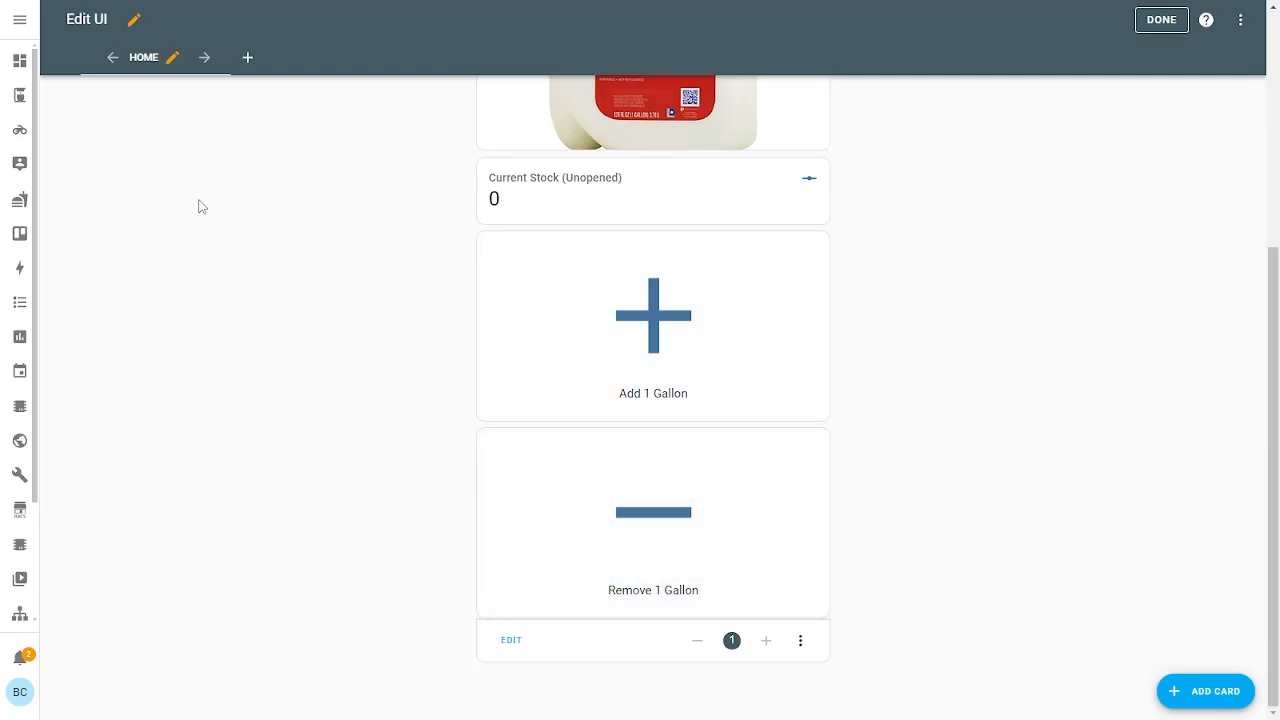
pyautogui.click(556, 194)
pyautogui.moveTo(821, 190)
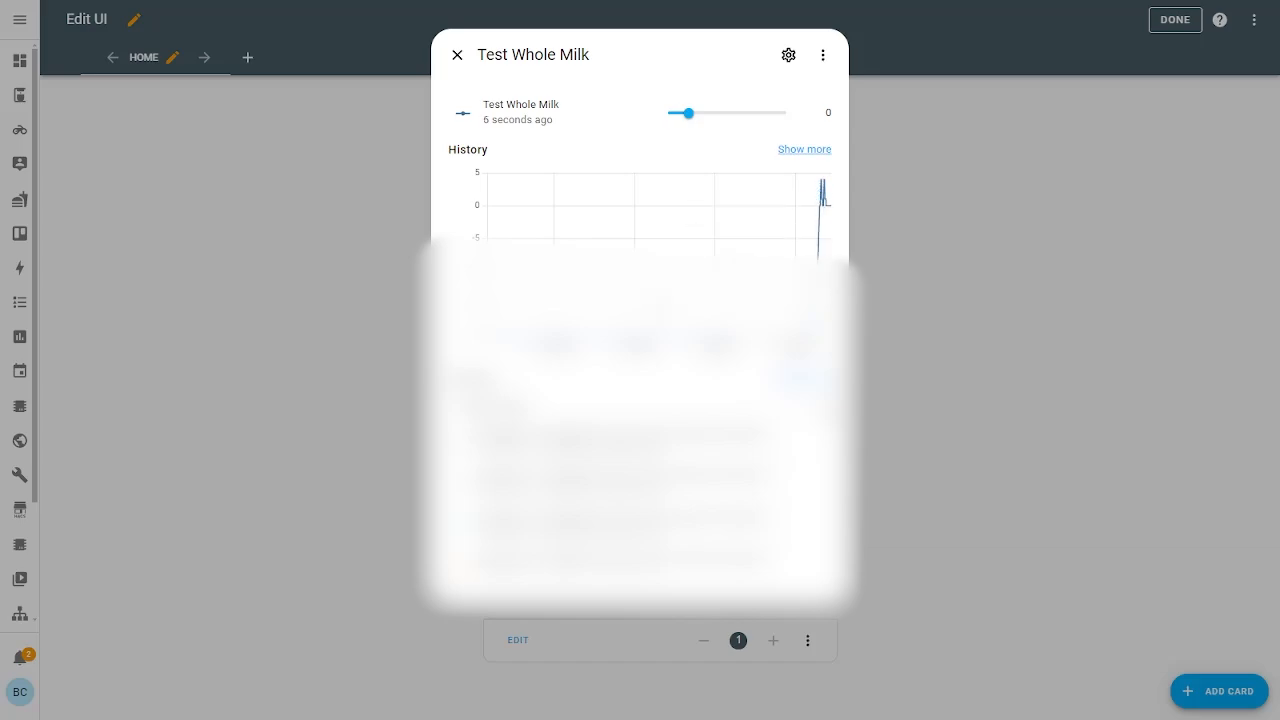
pyautogui.click(296, 220)
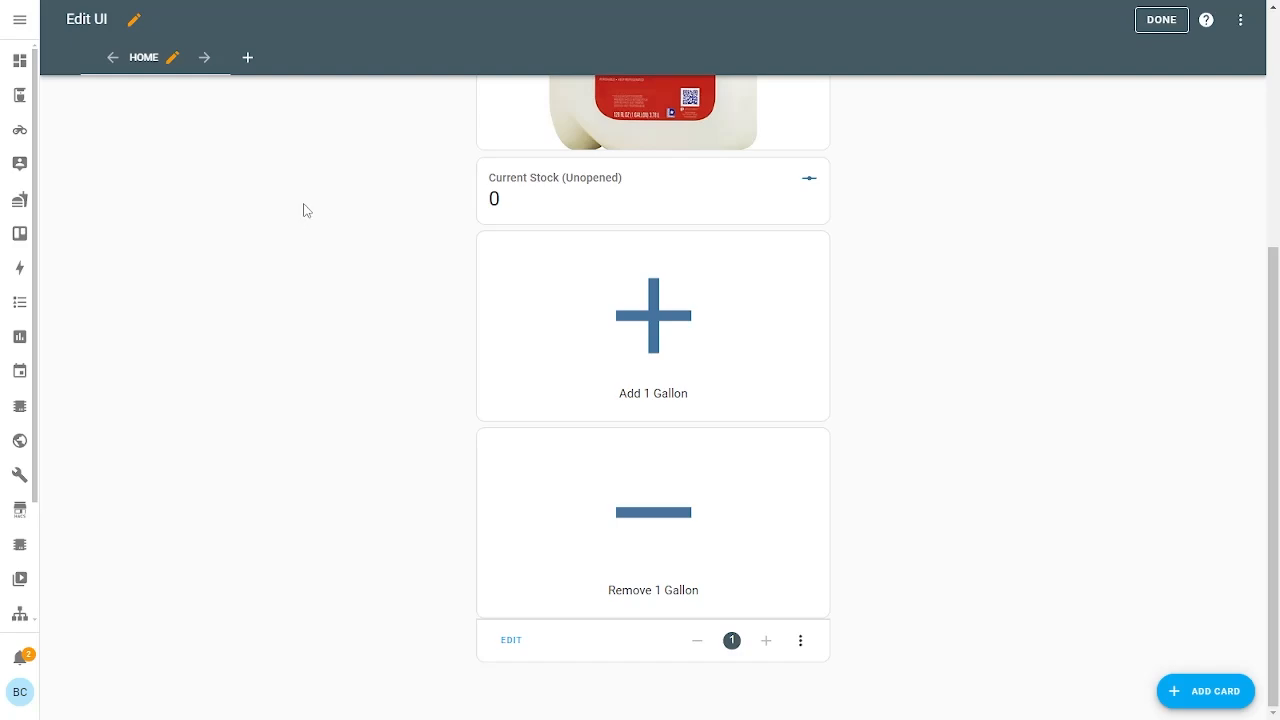
pyautogui.scroll(4, 335, 250)
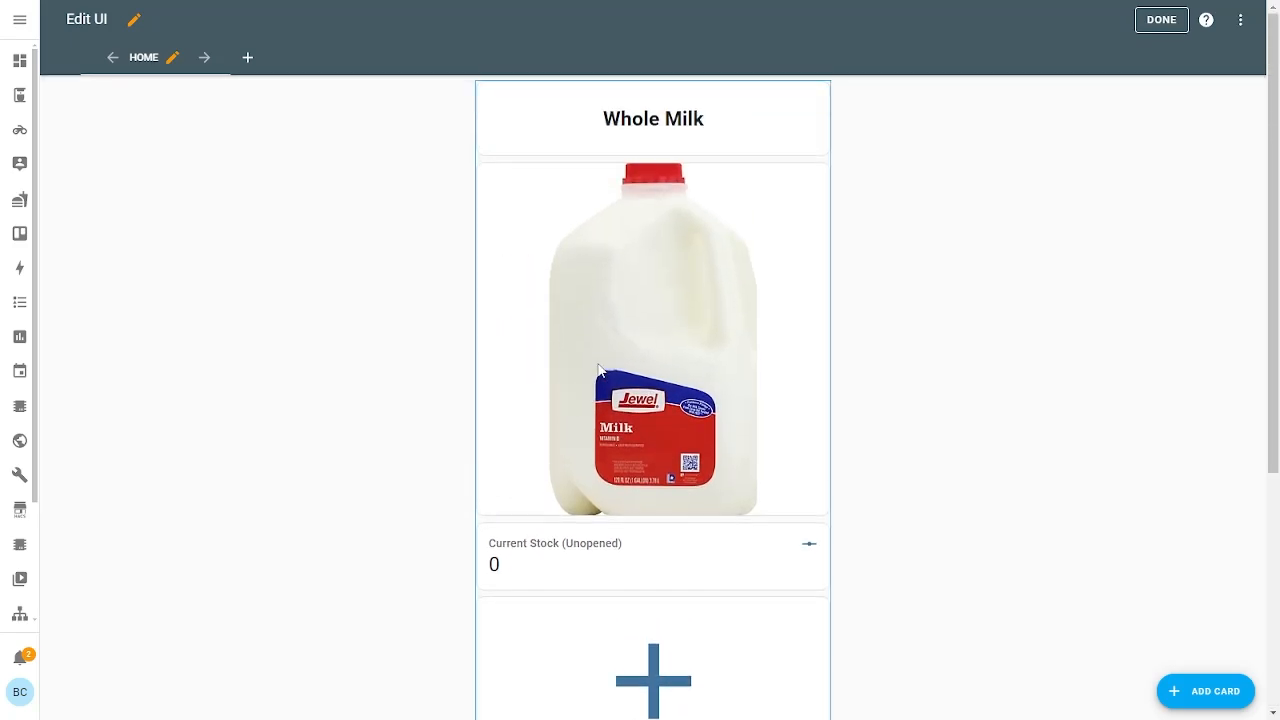
pyautogui.scroll(-2, 600, 337)
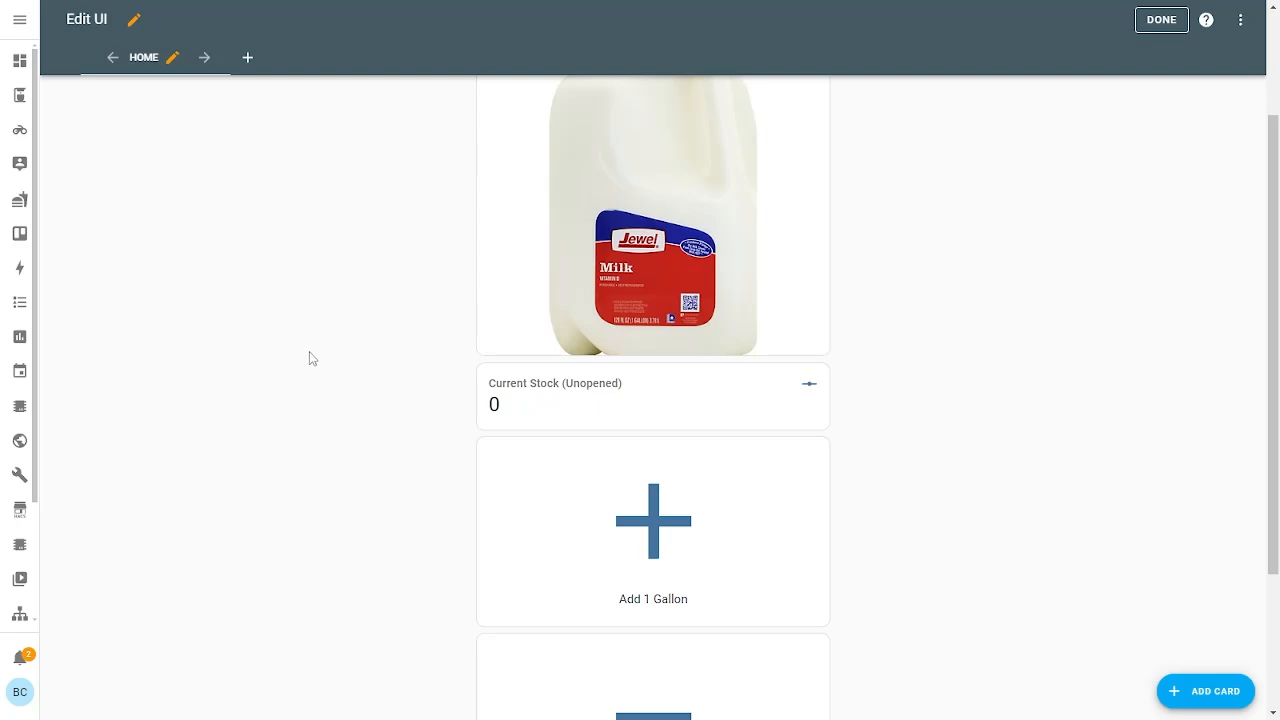
pyautogui.scroll(2, 233, 195)
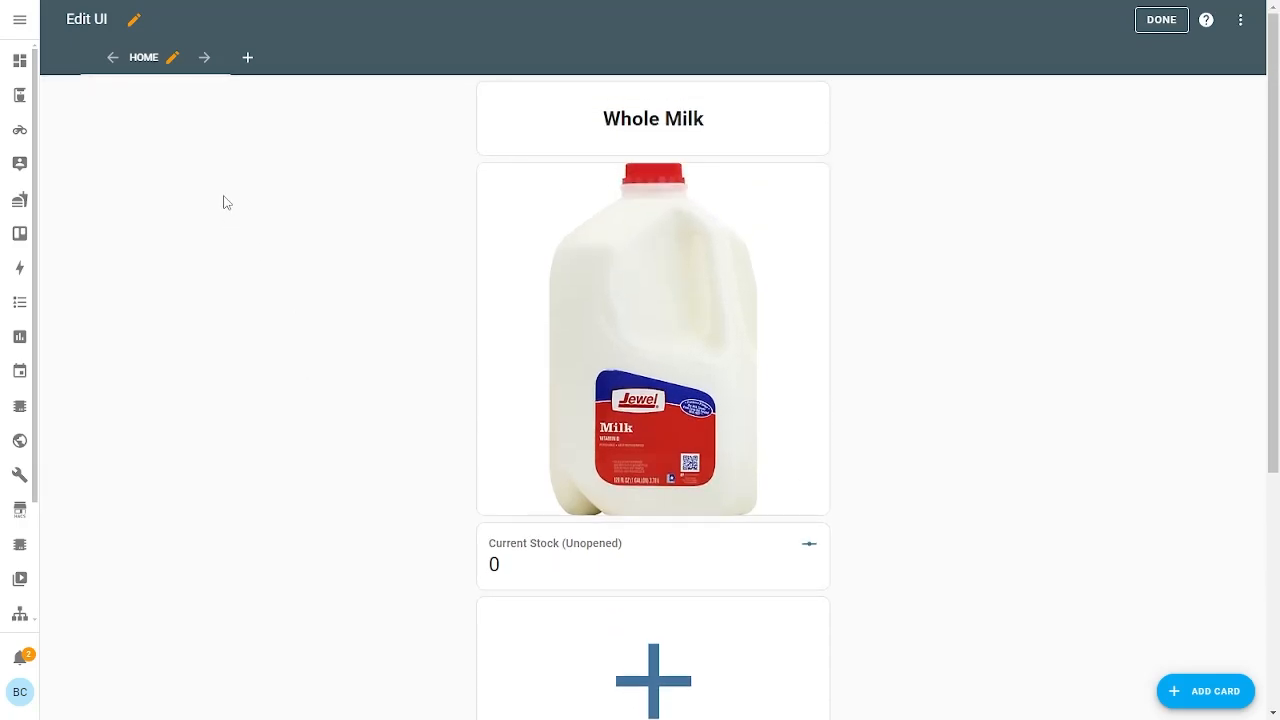
pyautogui.scroll(-4, 350, 249)
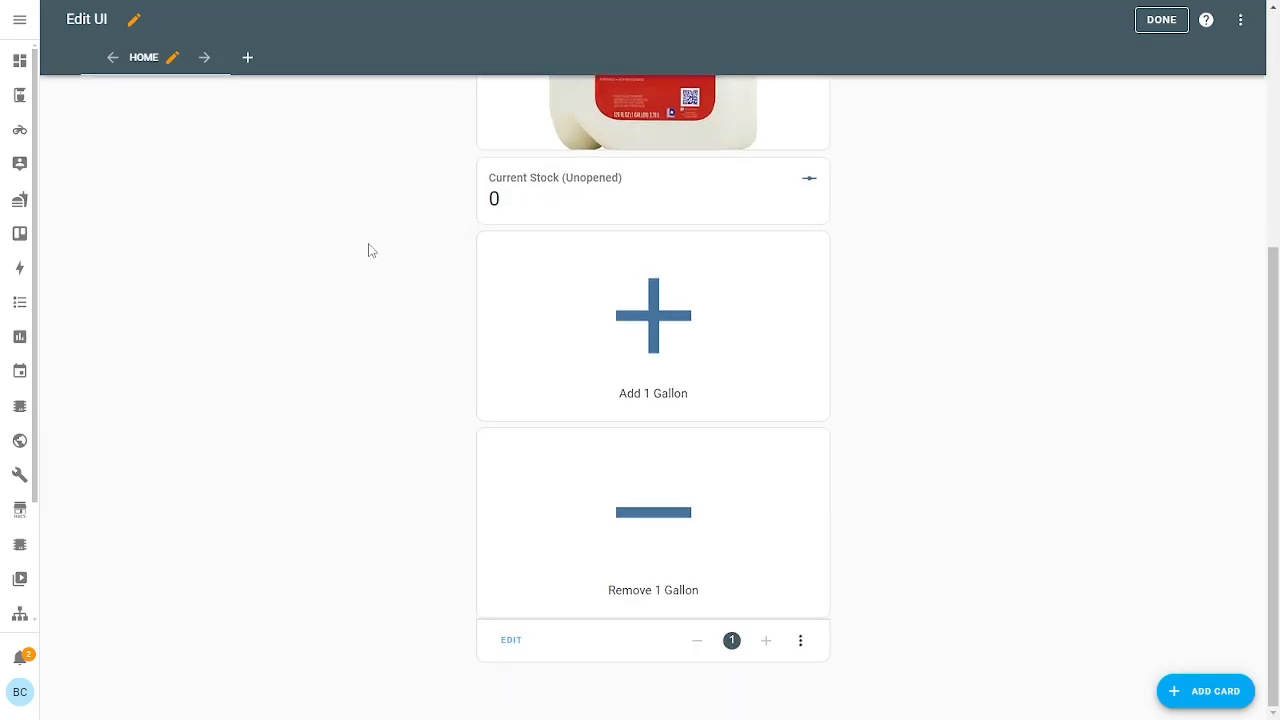
pyautogui.scroll(4, 368, 250)
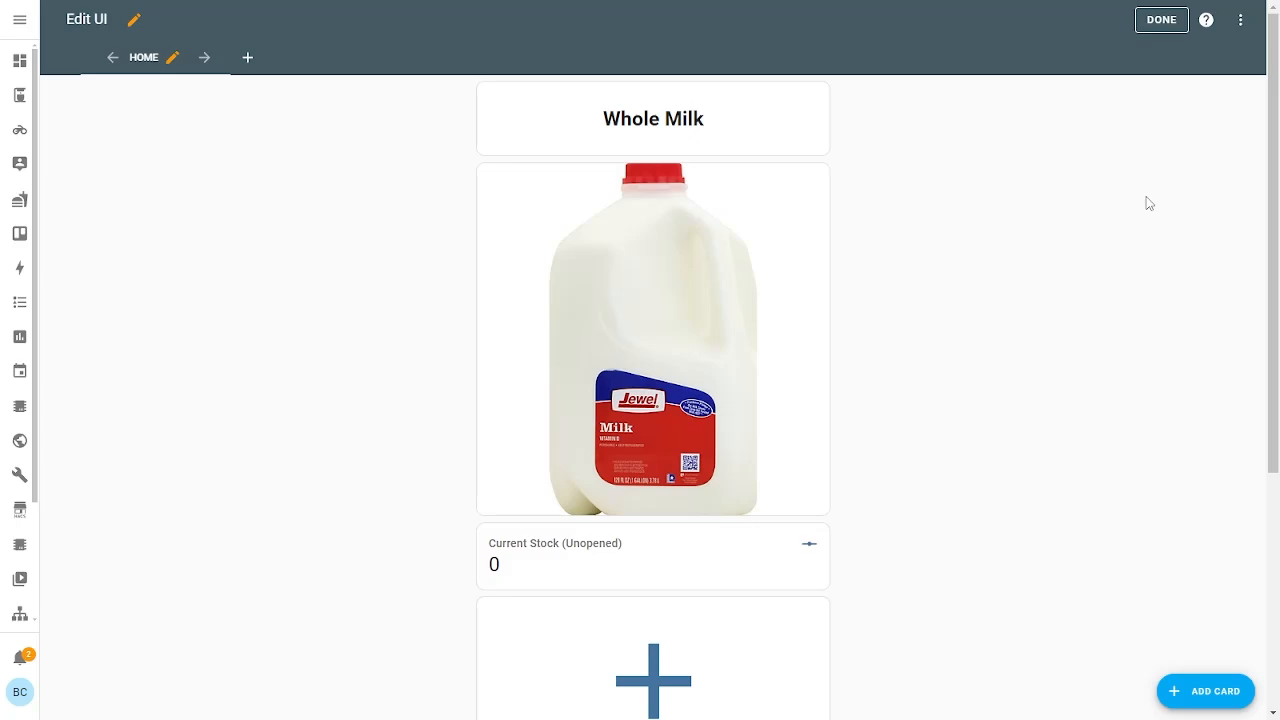
pyautogui.scroll(-4, 1145, 205)
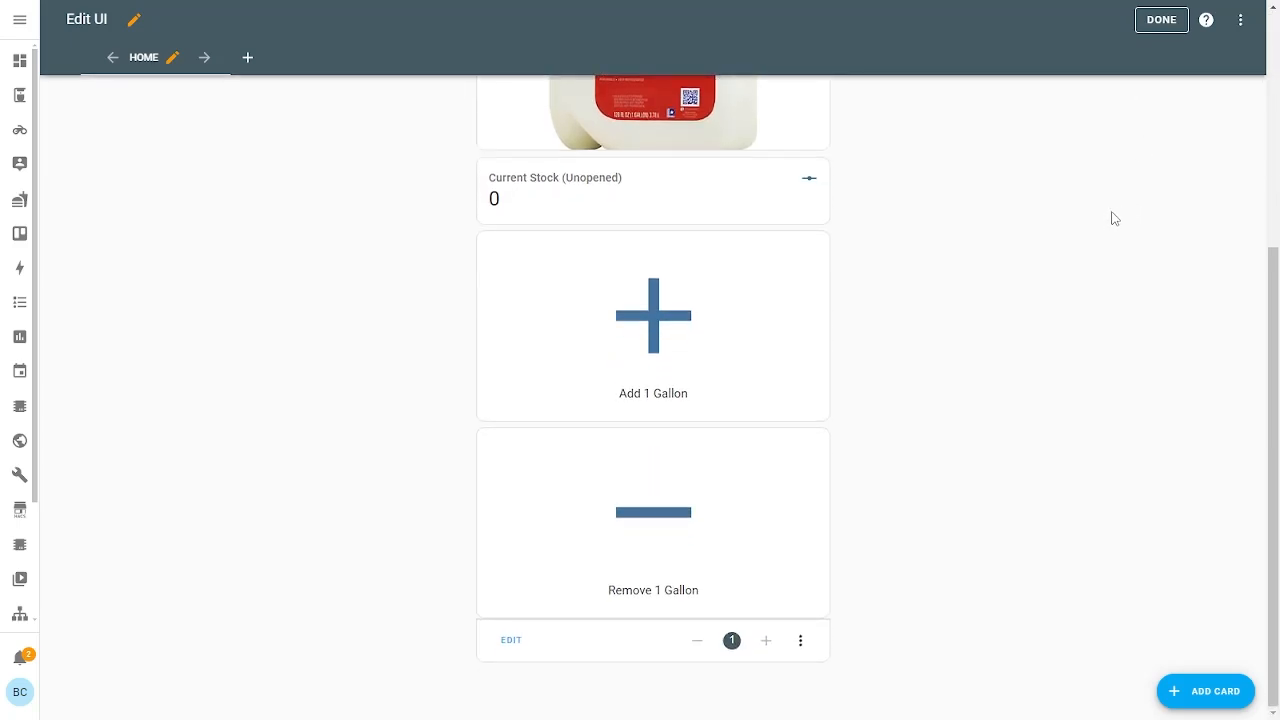
pyautogui.scroll(4, 694, 314)
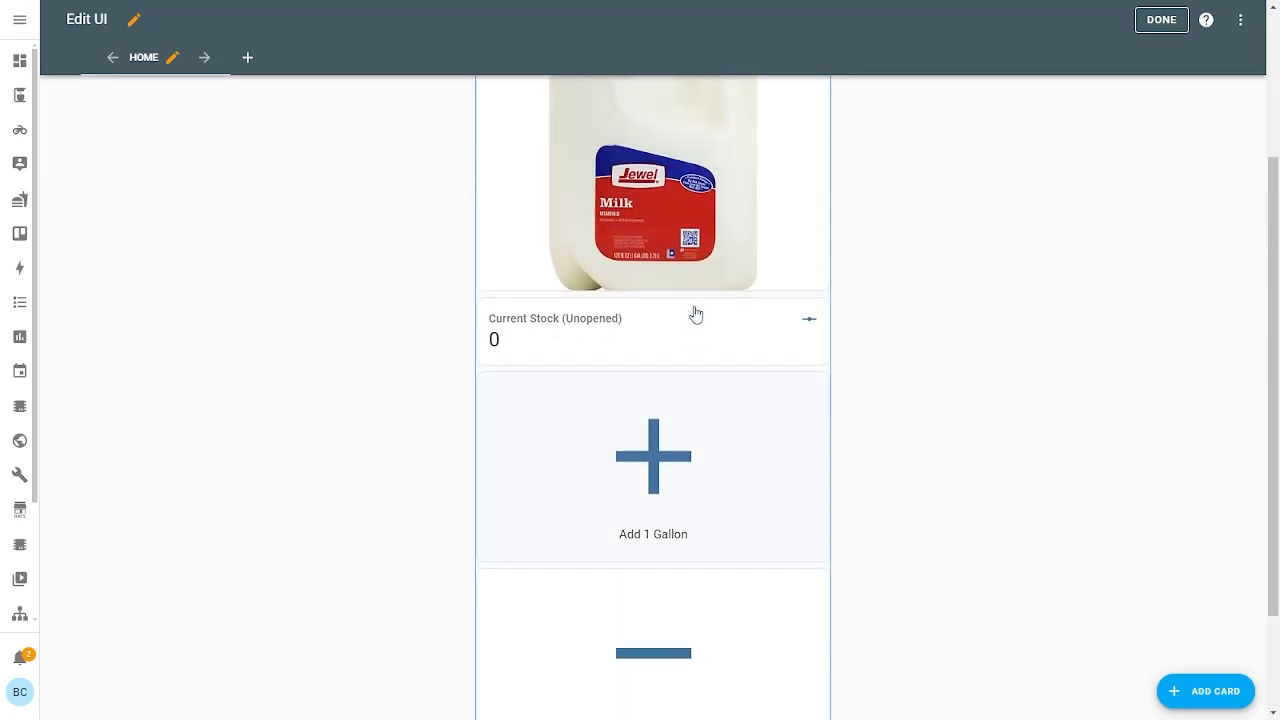
pyautogui.scroll(-4, 814, 309)
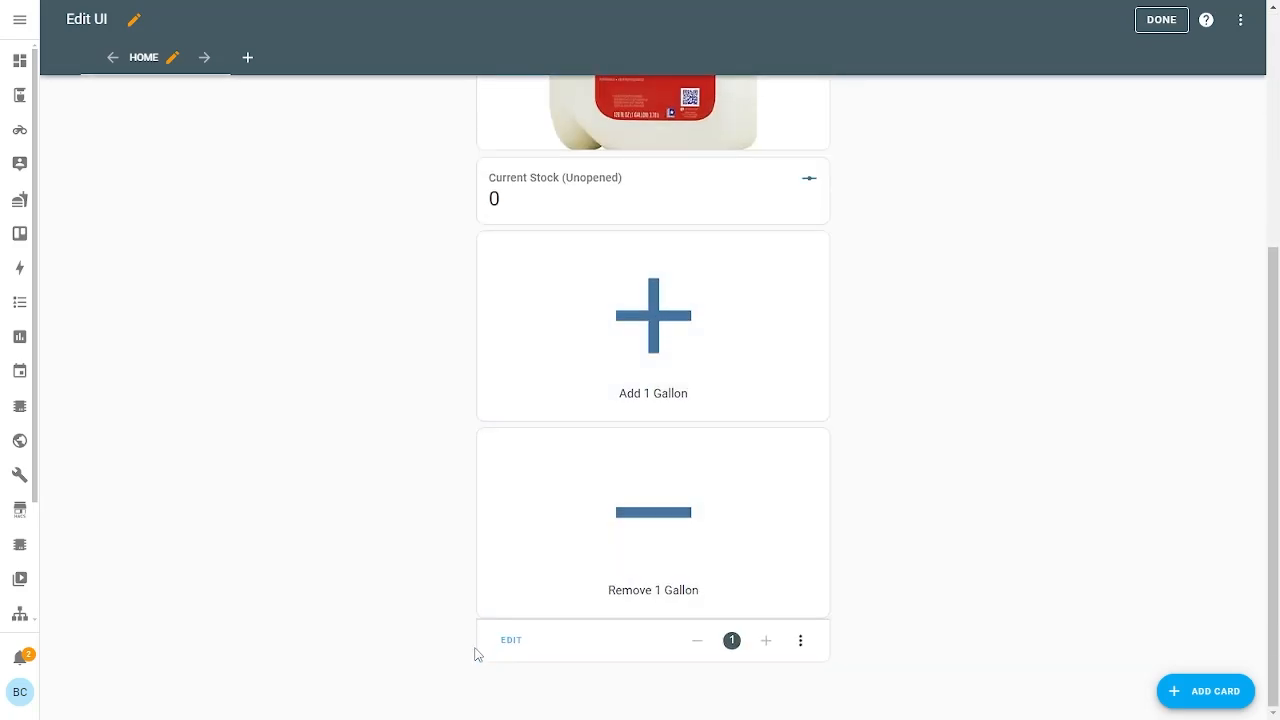
# Open and cancel the Whole Milk grid card settings, then open a blank new-view configuration
pyautogui.click(800, 641)
pyautogui.click(851, 497)
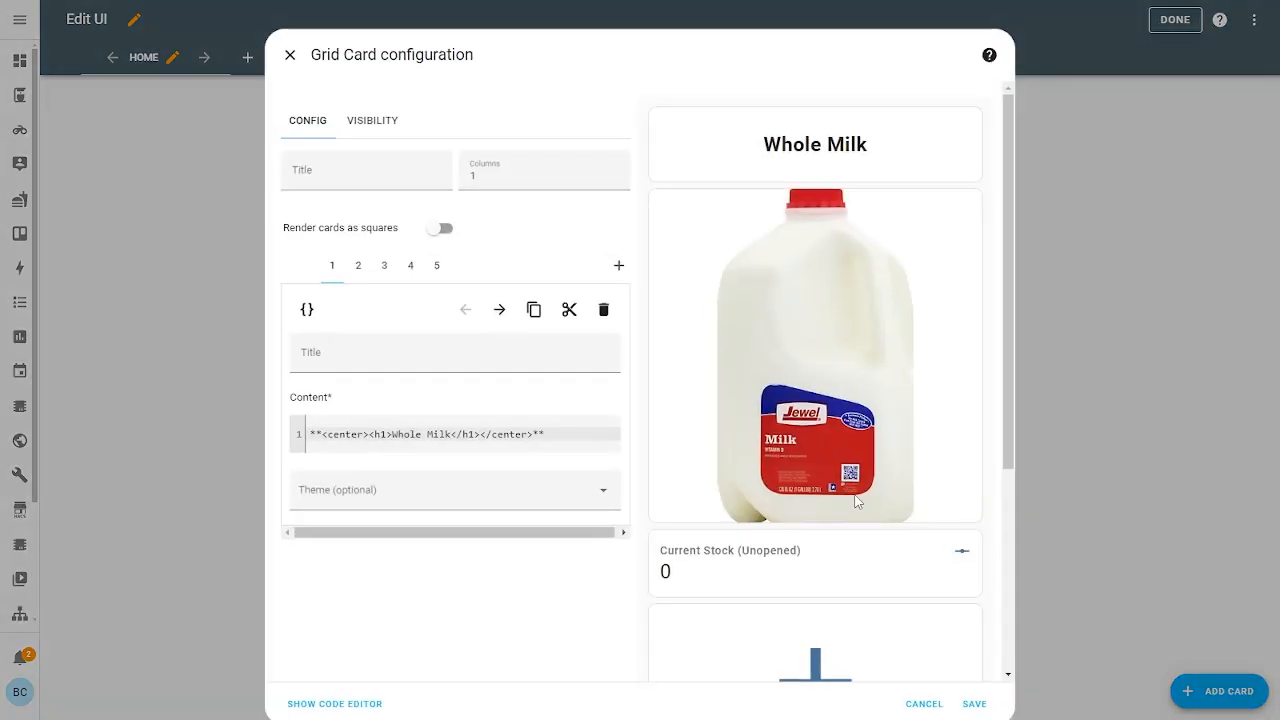
pyautogui.click(929, 705)
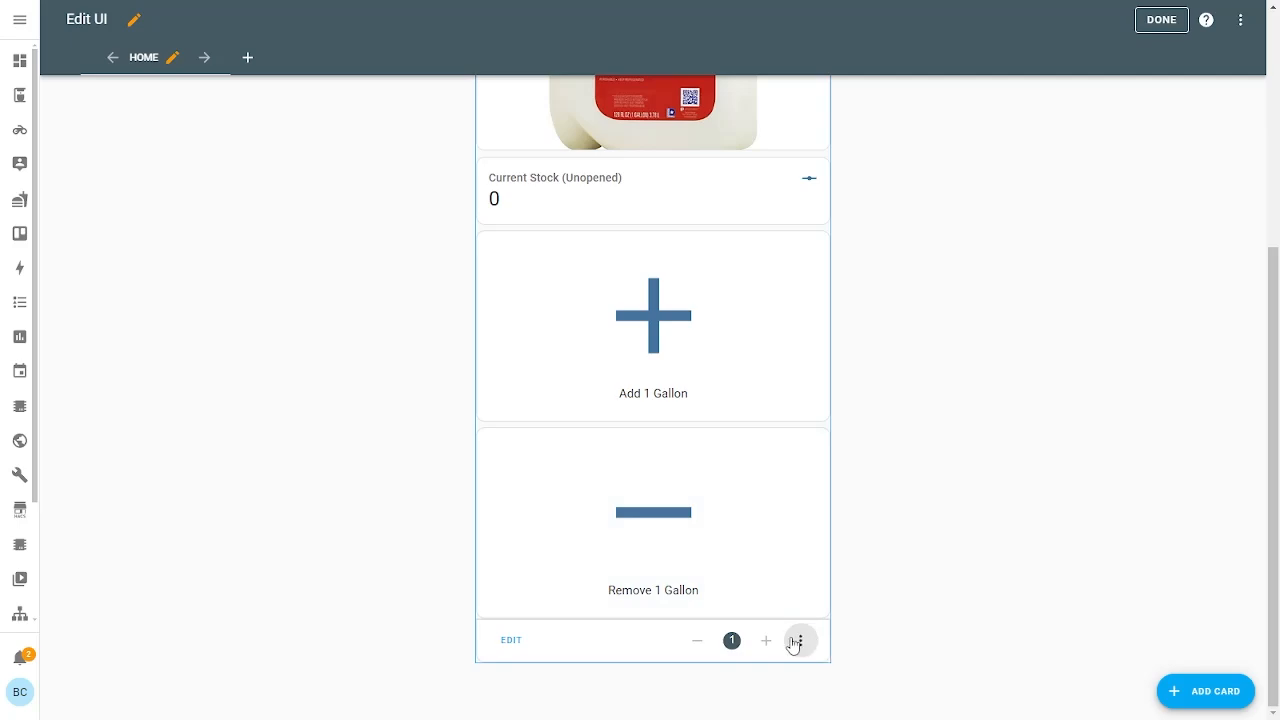
pyautogui.scroll(5, 851, 463)
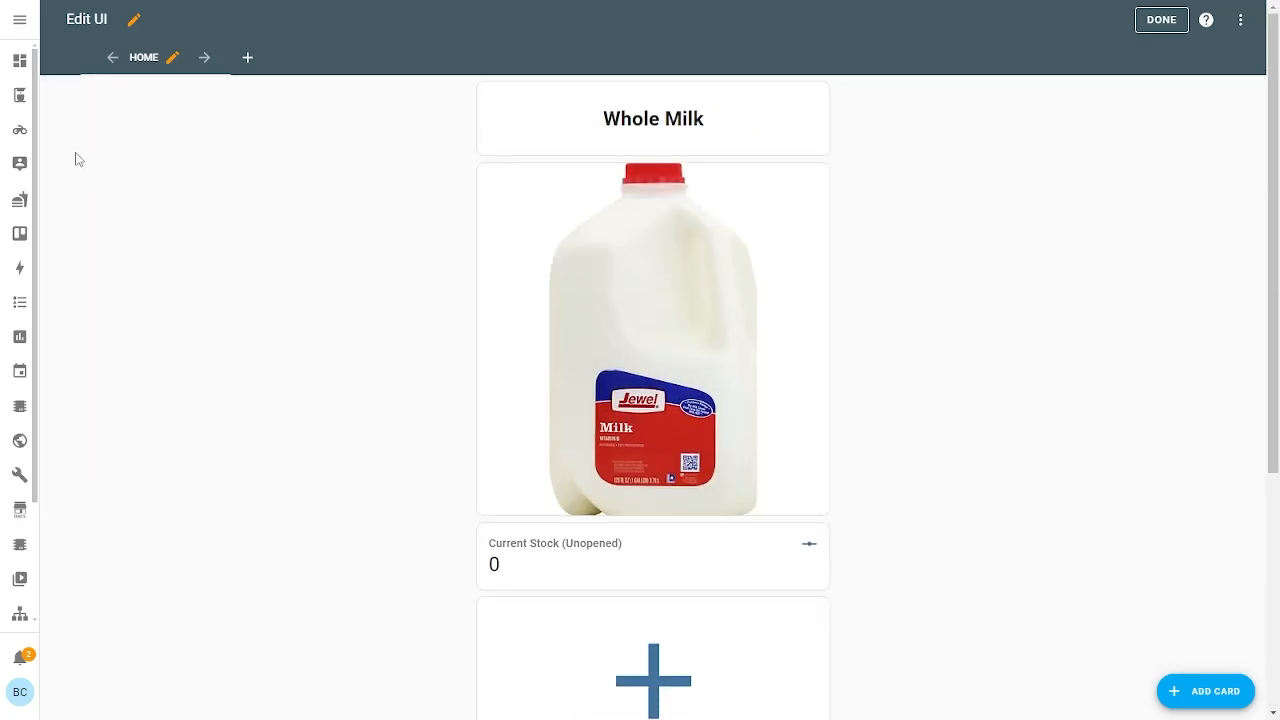
pyautogui.click(243, 59)
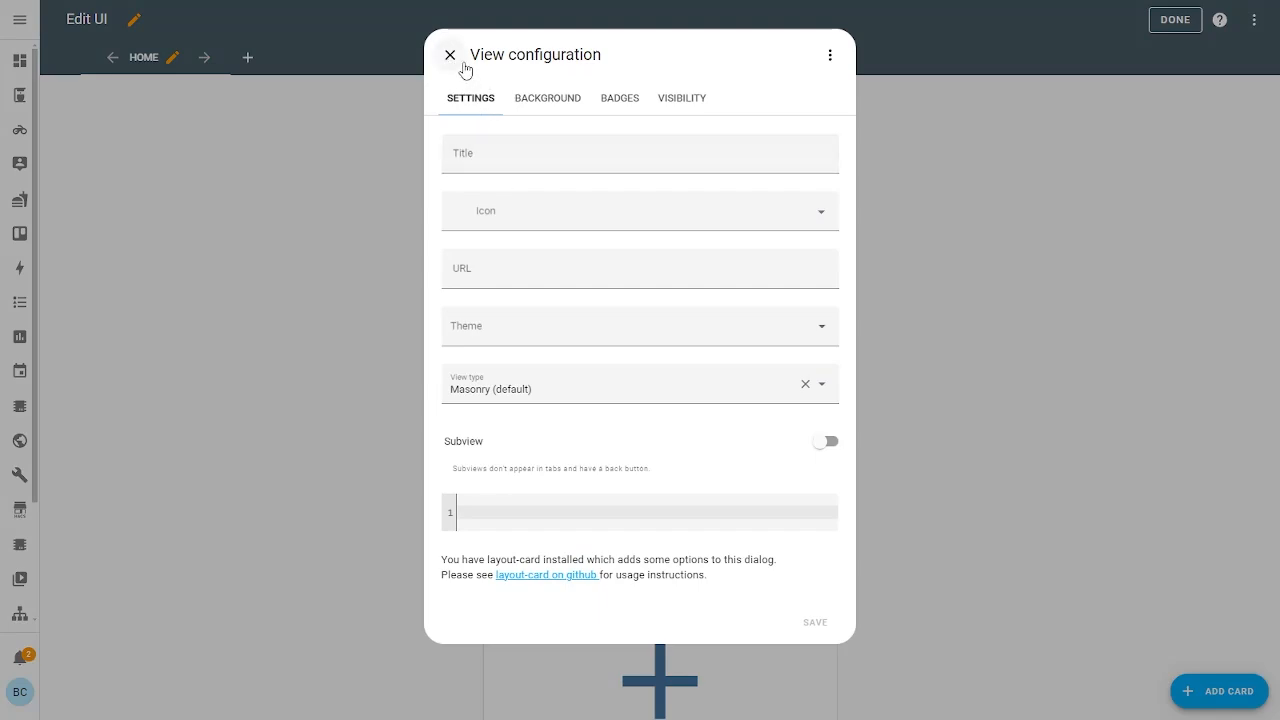
# Close the new-view configuration without saving
pyautogui.moveTo(491, 56); pyautogui.dragTo(567, 55)
pyautogui.click(528, 52)
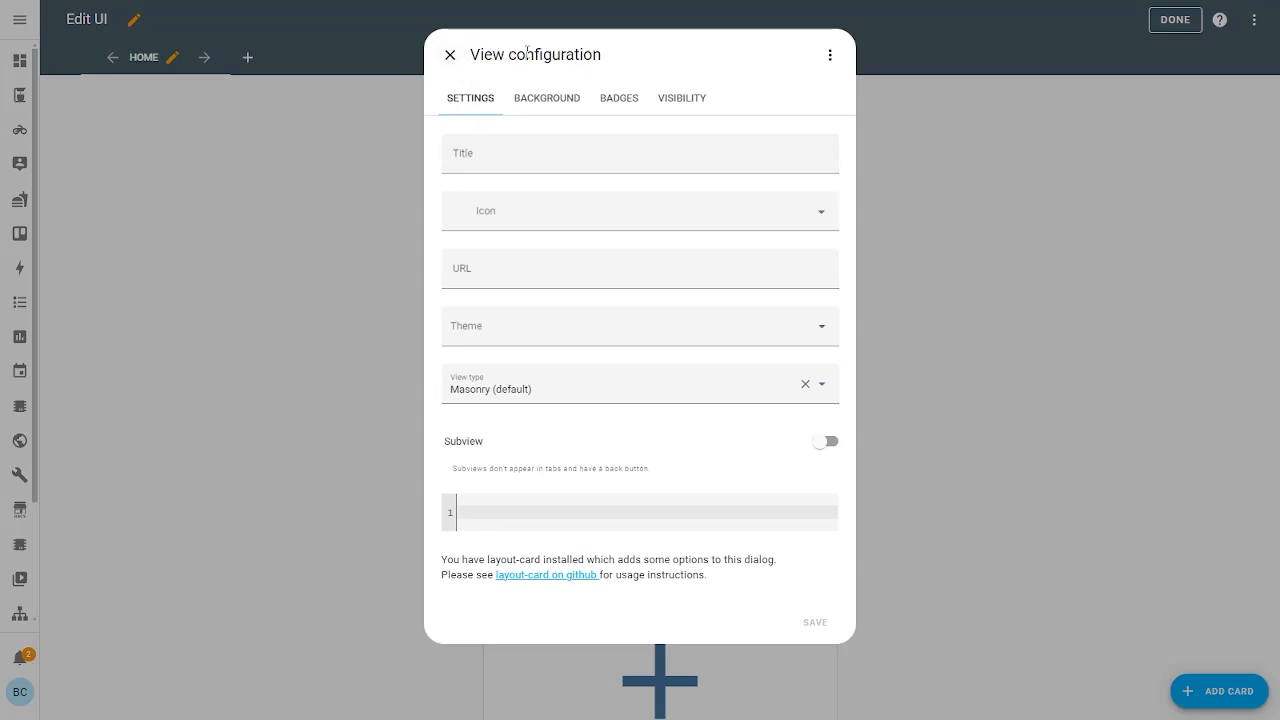
pyautogui.click(448, 55)
pyautogui.click(245, 58)
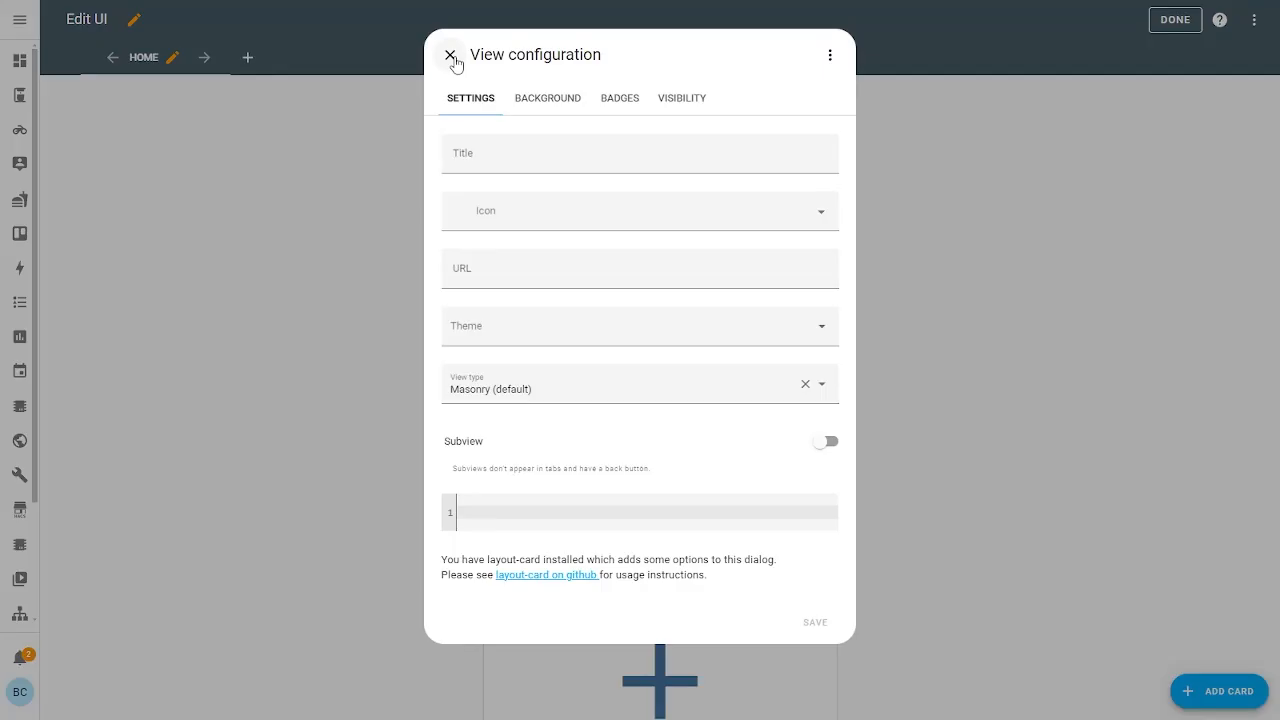
pyautogui.click(450, 56)
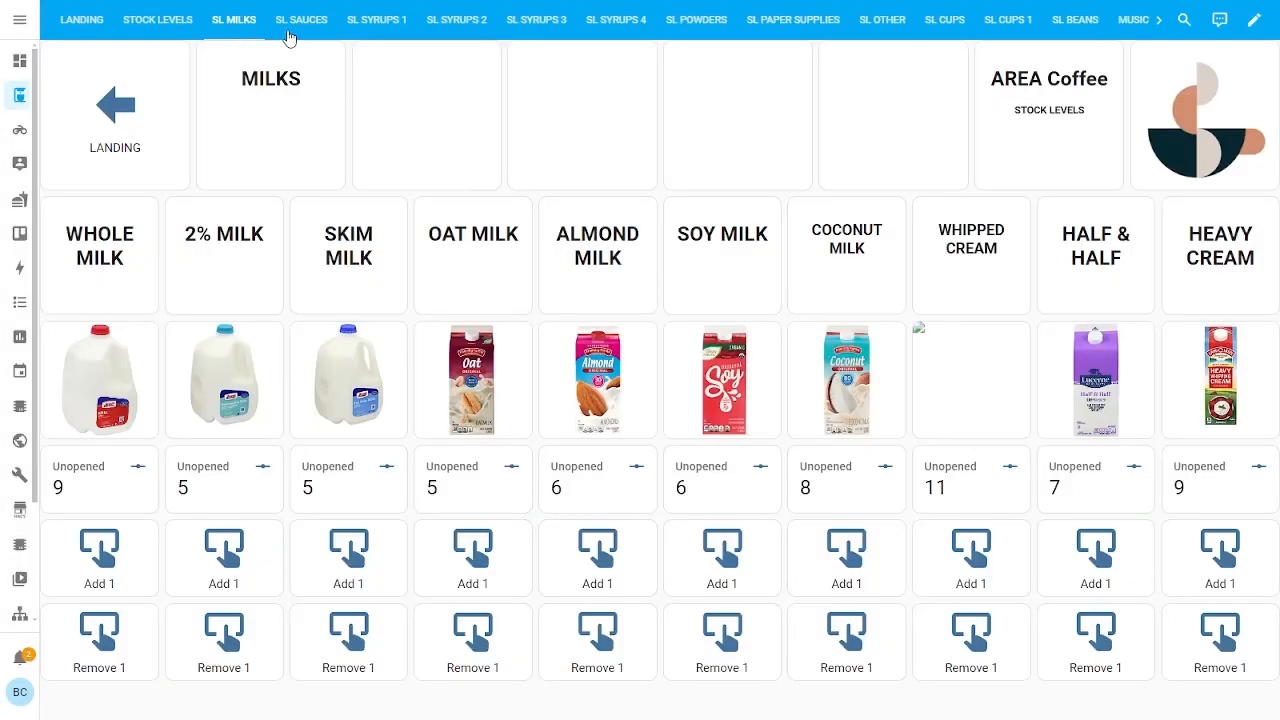
# Enter edit mode on the coffee dashboard and go to the STOCK LEVELS page
pyautogui.click(130, 25)
pyautogui.click(233, 20)
pyautogui.click(301, 20)
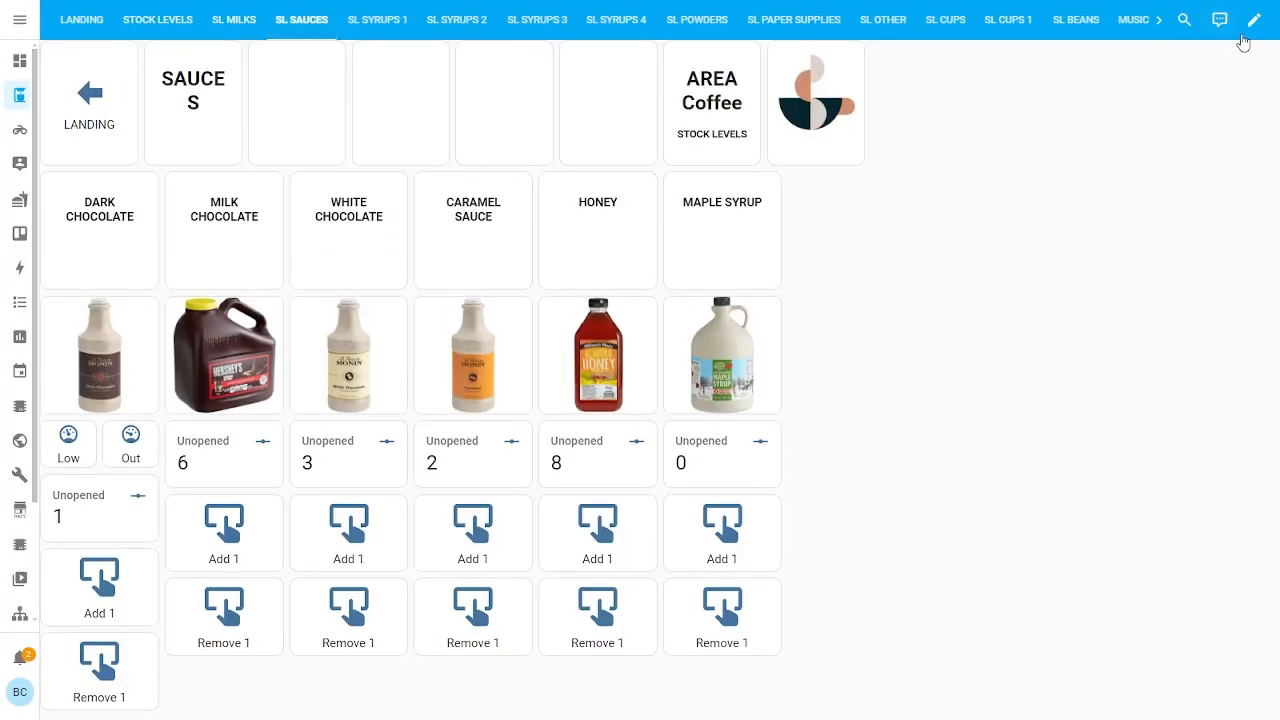
pyautogui.click(1254, 20)
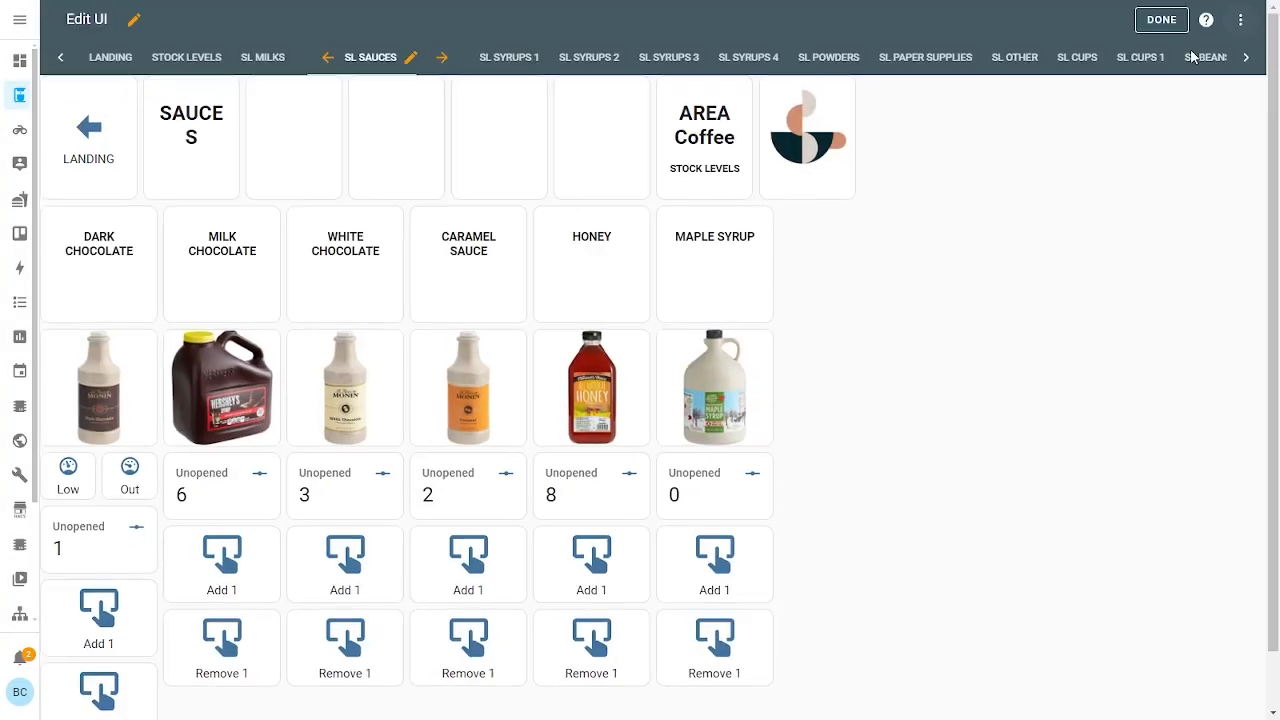
pyautogui.click(409, 58)
pyautogui.click(450, 55)
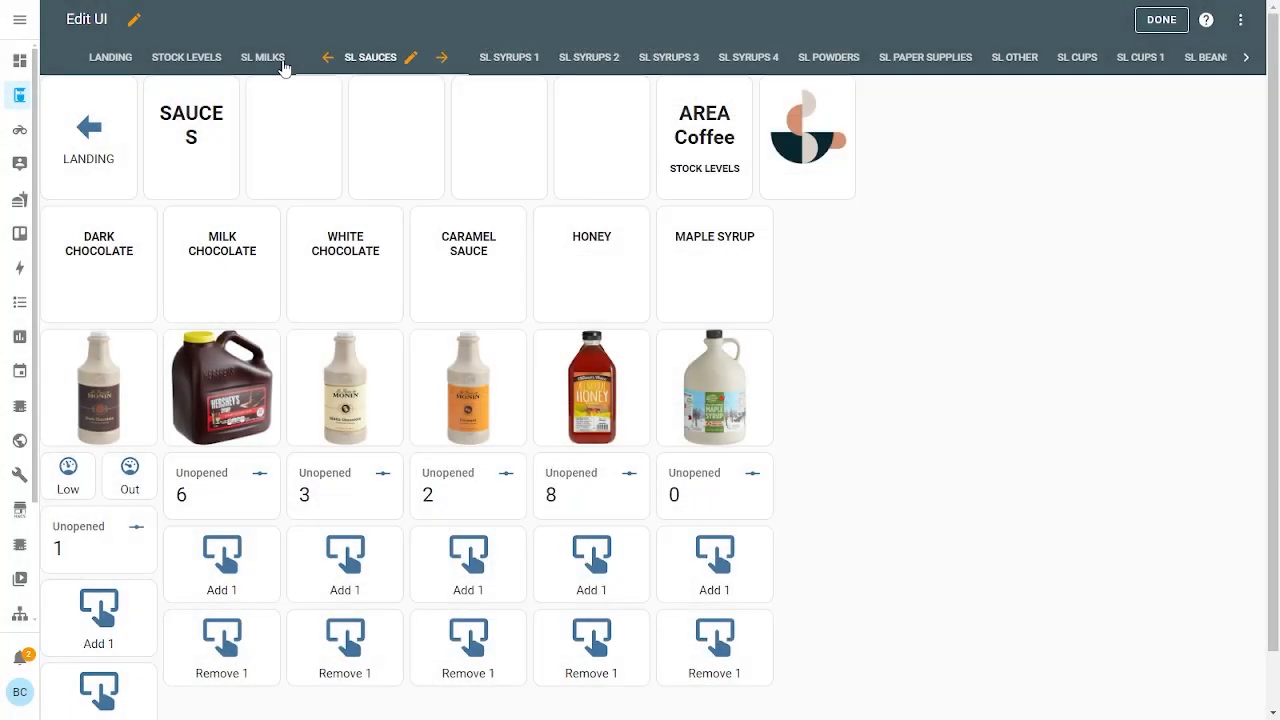
pyautogui.click(128, 147)
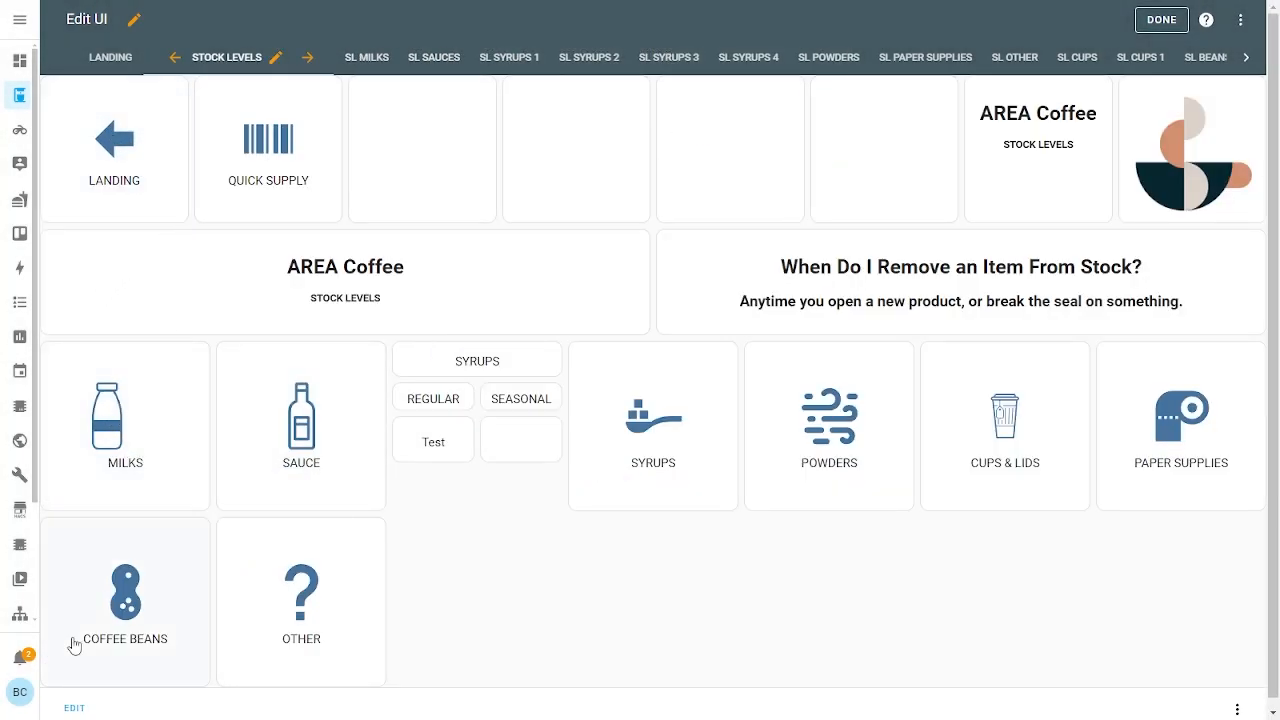
# In the stock-levels grid card editor, check LANDING's navigation path and leave it at /area-recipes
pyautogui.click(72, 705)
pyautogui.scroll(-3, 308, 607)
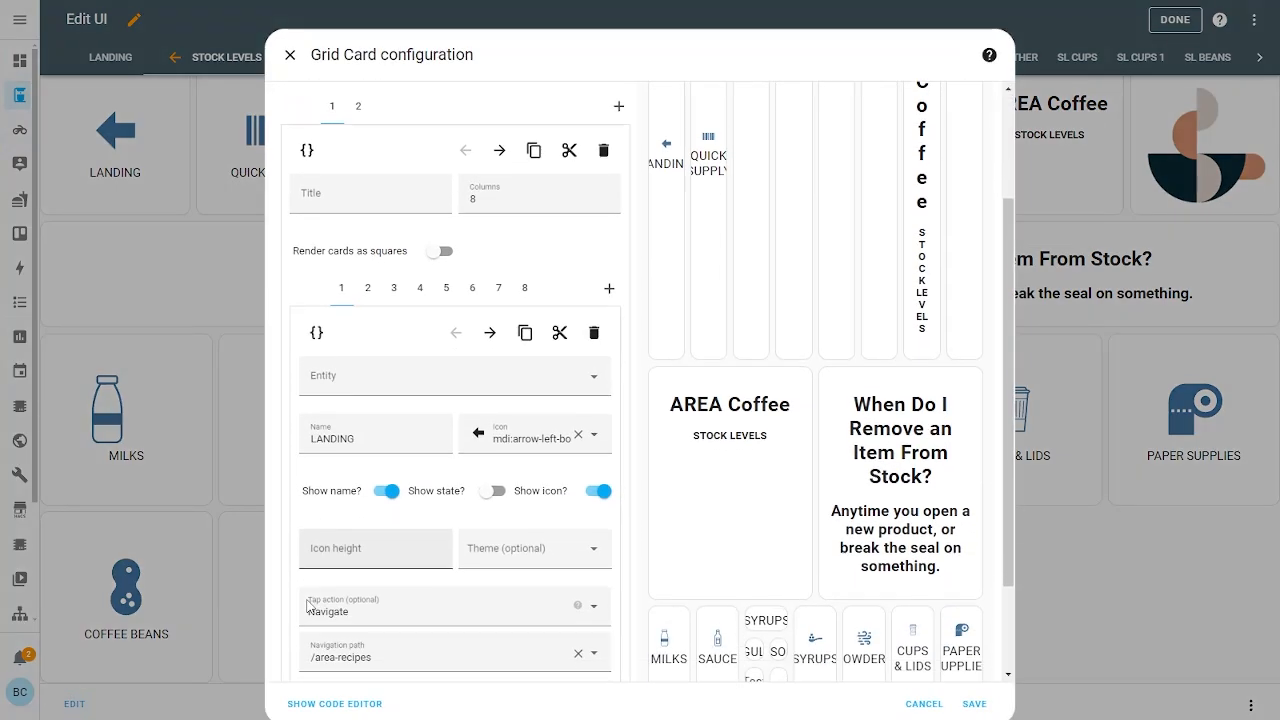
pyautogui.scroll(-3, 308, 607)
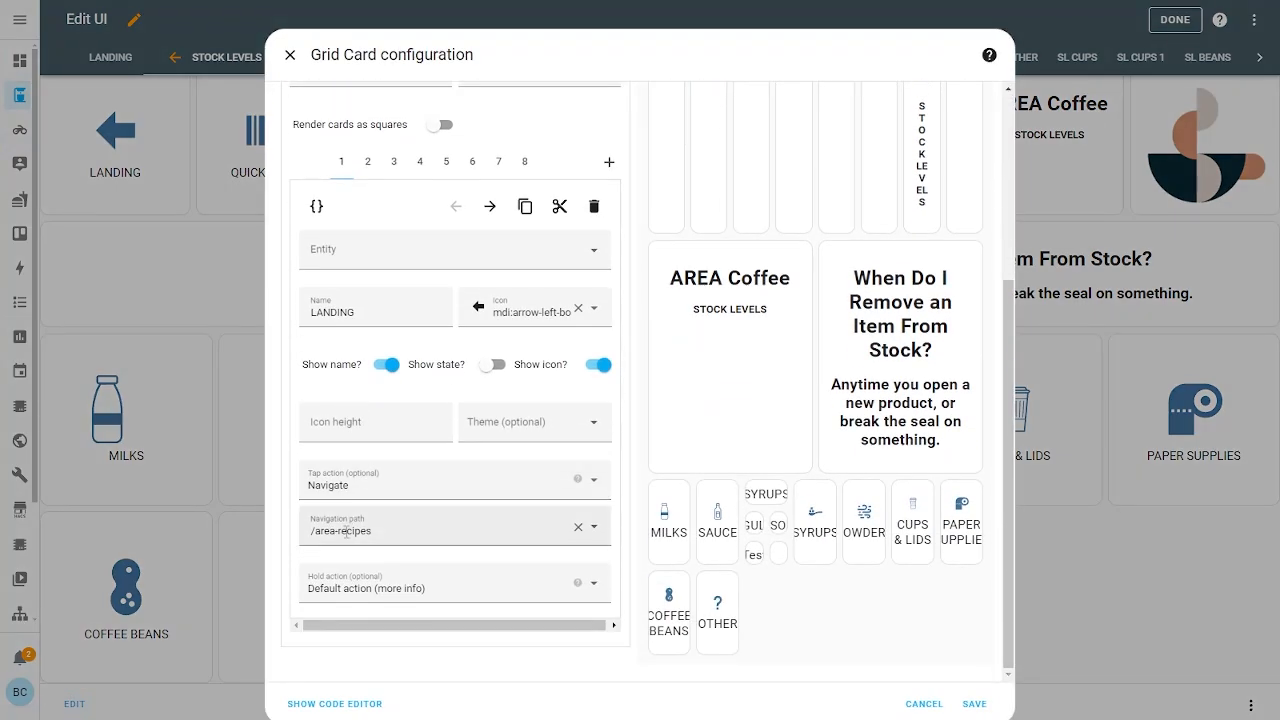
pyautogui.click(340, 531)
pyautogui.scroll(-5, 469, 628)
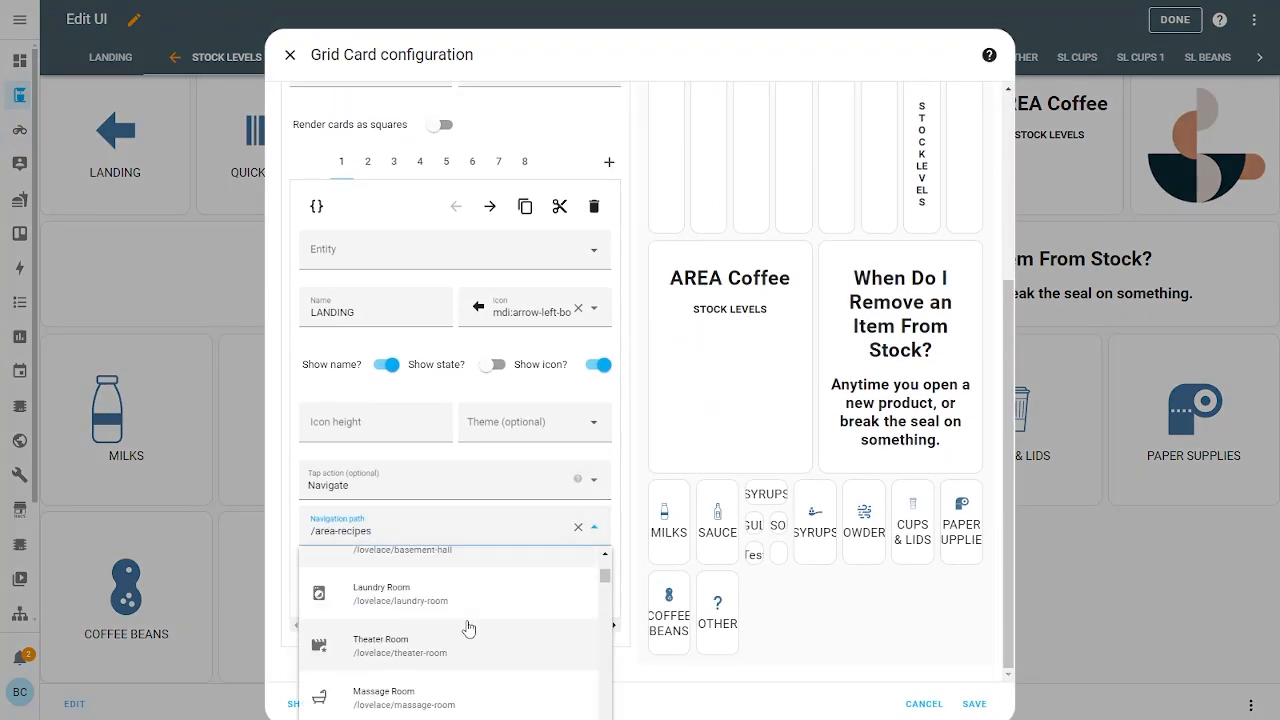
pyautogui.scroll(-7, 469, 628)
pyautogui.click(917, 617)
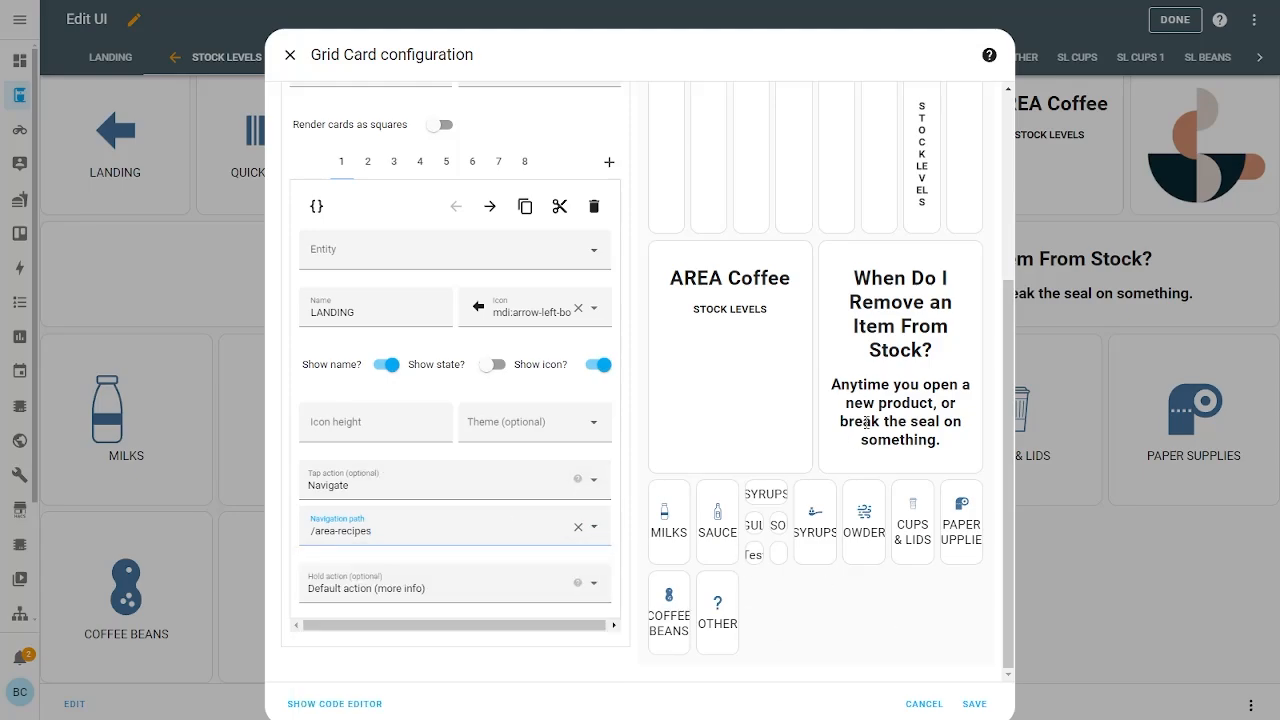
# Scroll the mobile preview down to the SL SYRUPS 1 page
pyautogui.scroll(3, 826, 408)
pyautogui.scroll(-3, 759, 387)
pyautogui.scroll(2, 716, 401)
pyautogui.scroll(-2, 803, 622)
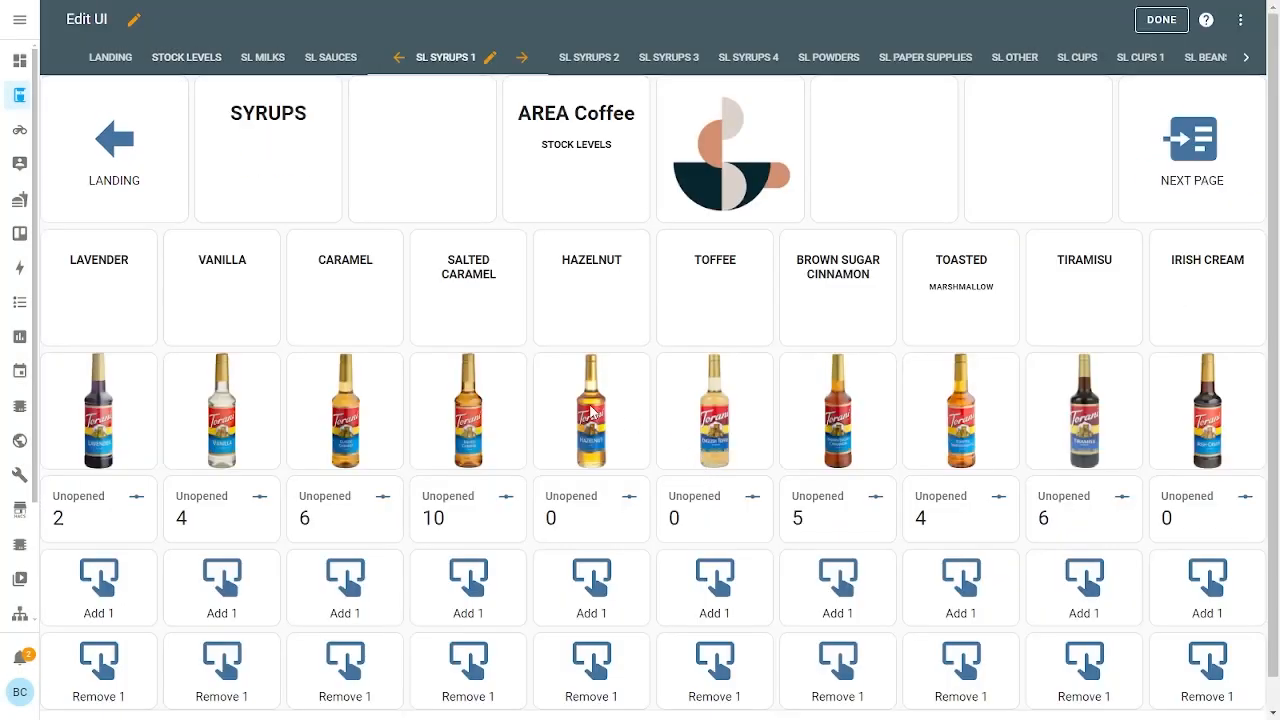
pyautogui.scroll(-1, 591, 412)
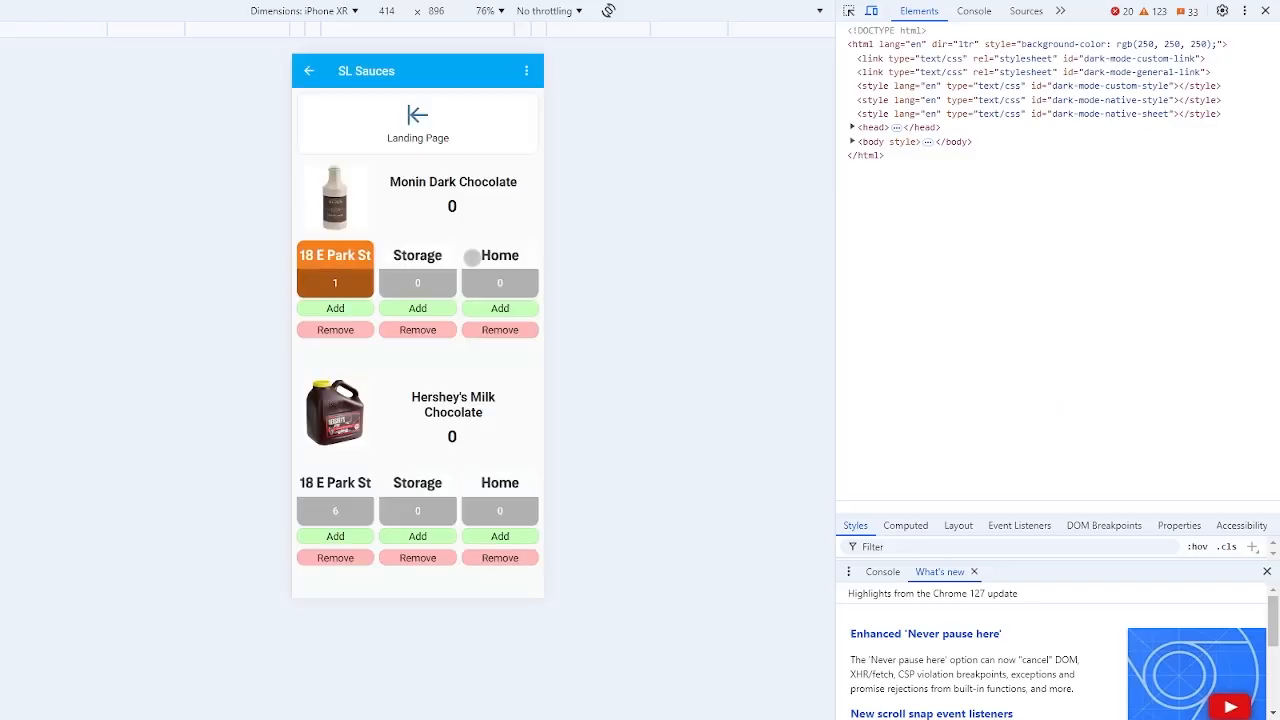
# Close the iPhone XR device preview and put the SL Sauces page into edit mode
pyautogui.click(1265, 11)
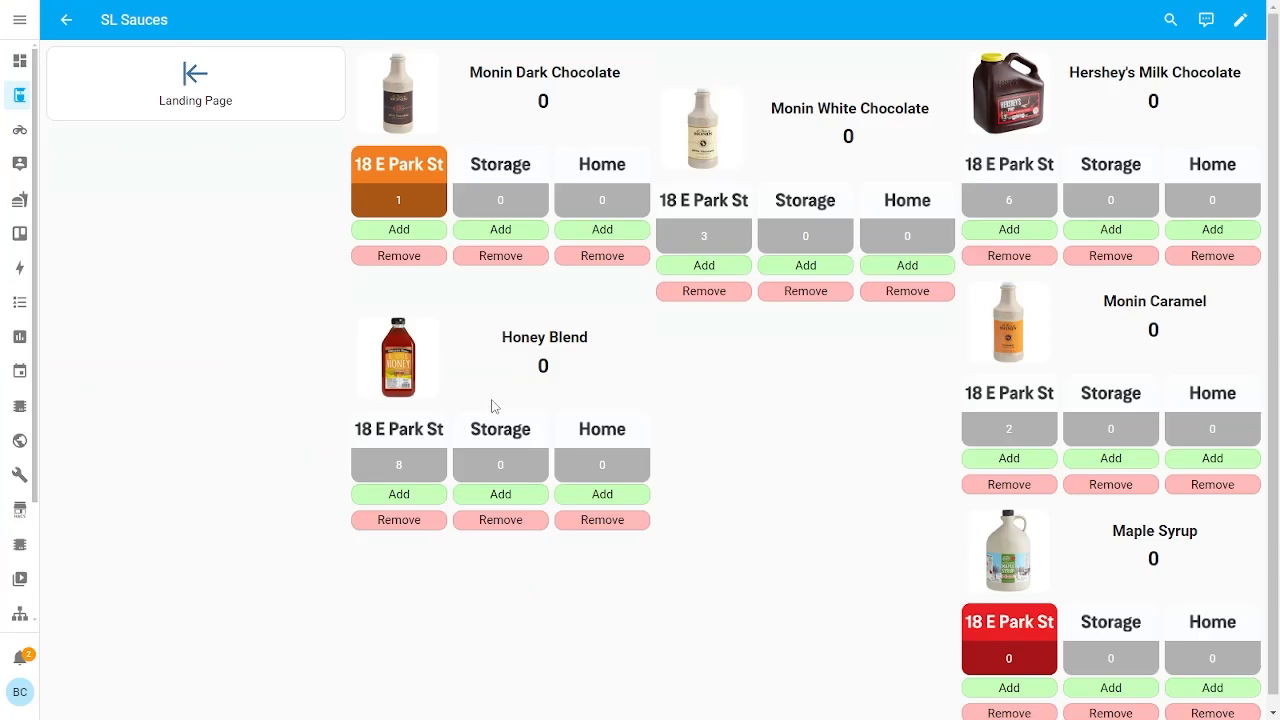
pyautogui.click(1240, 22)
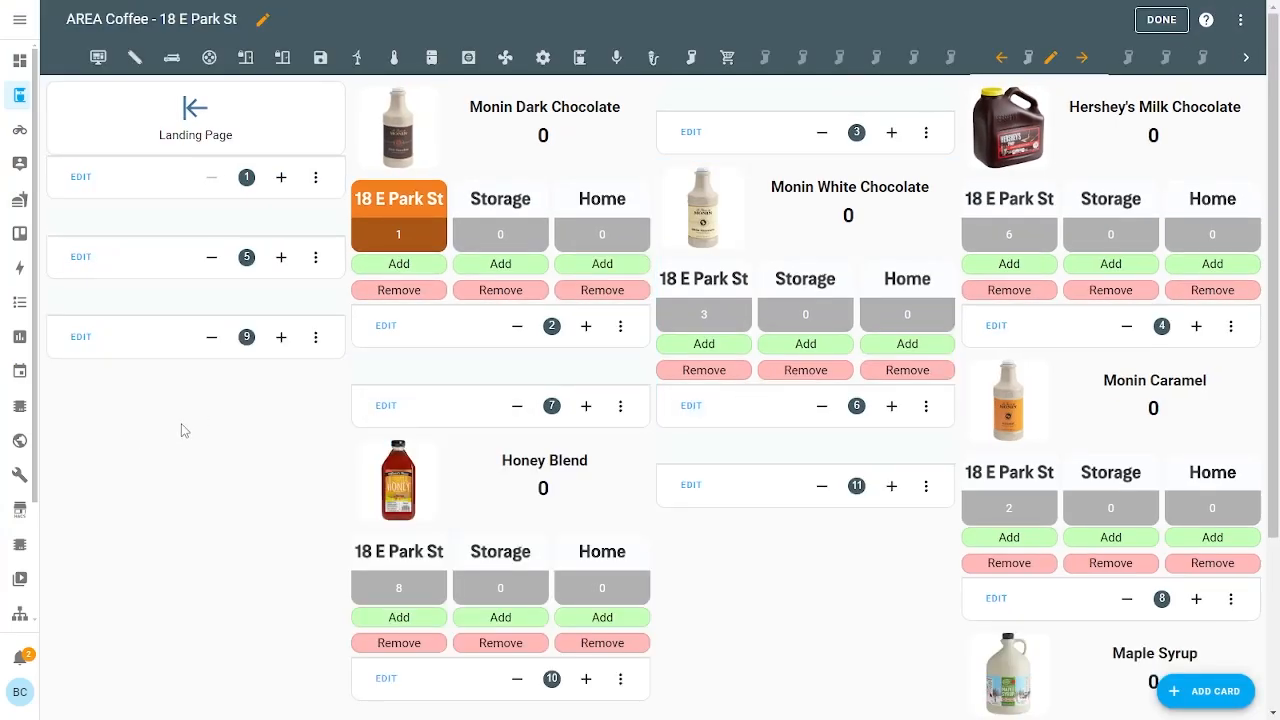
# Inspect the Monin White Chocolate grid card's 30% 70% columns and Storage count, then close it unchanged
pyautogui.click(691, 406)
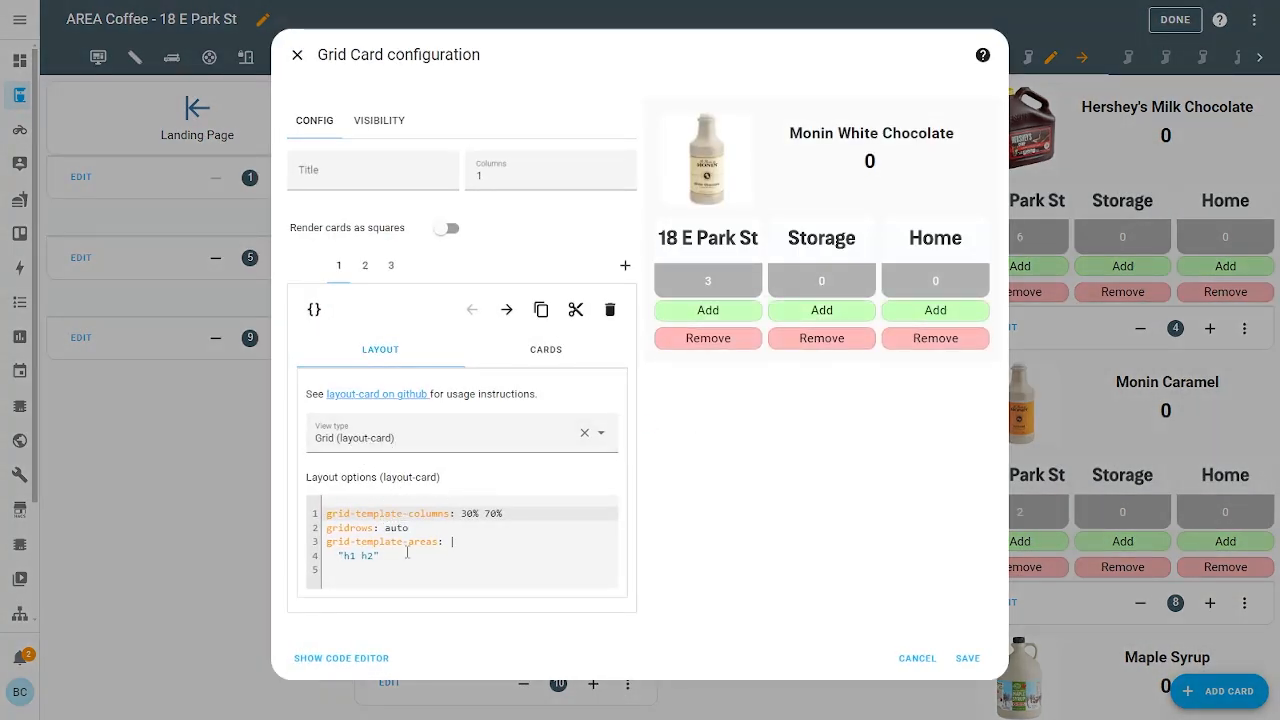
pyautogui.moveTo(462, 513); pyautogui.dragTo(522, 515)
pyautogui.click(522, 517)
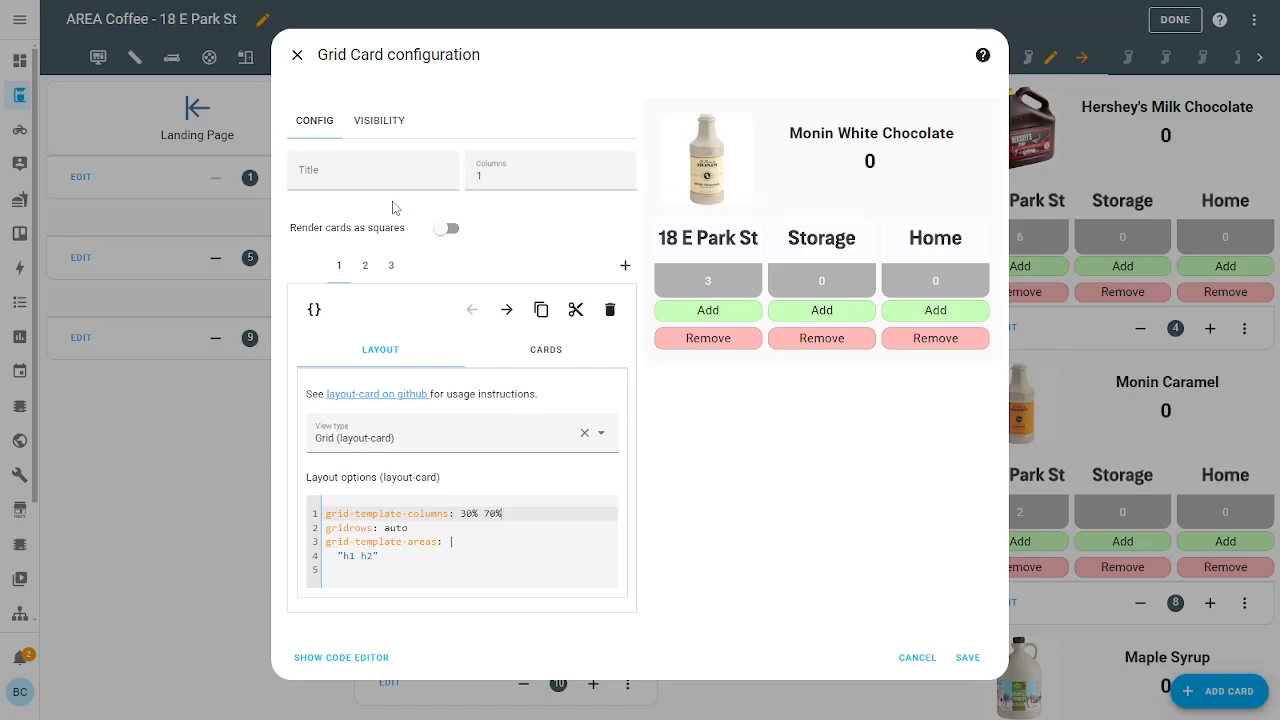
pyautogui.click(829, 252)
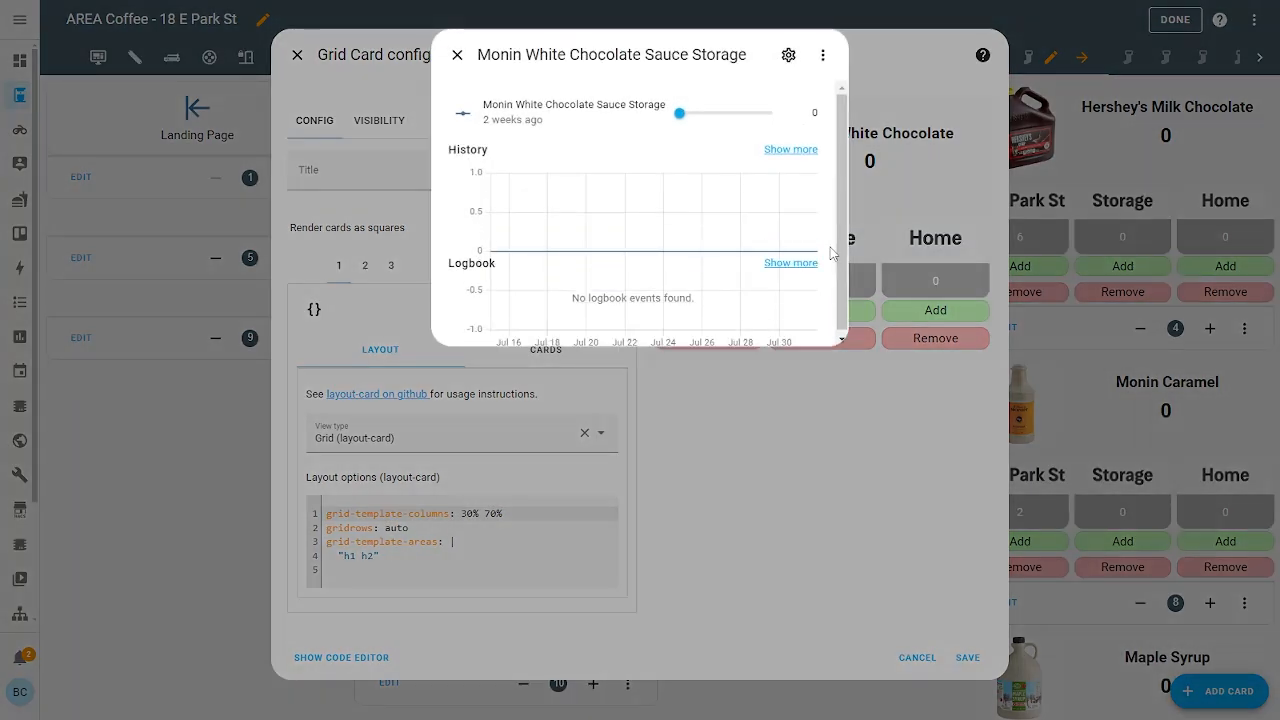
pyautogui.press('Escape')
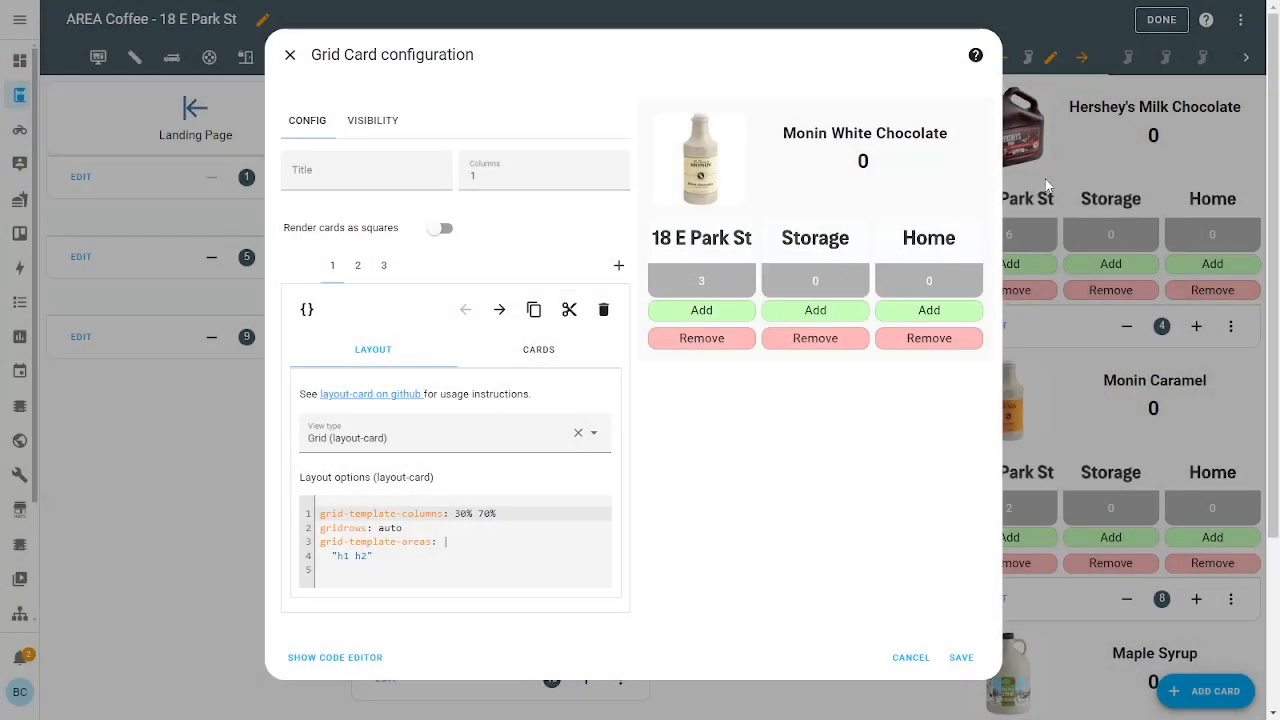
pyautogui.click(290, 55)
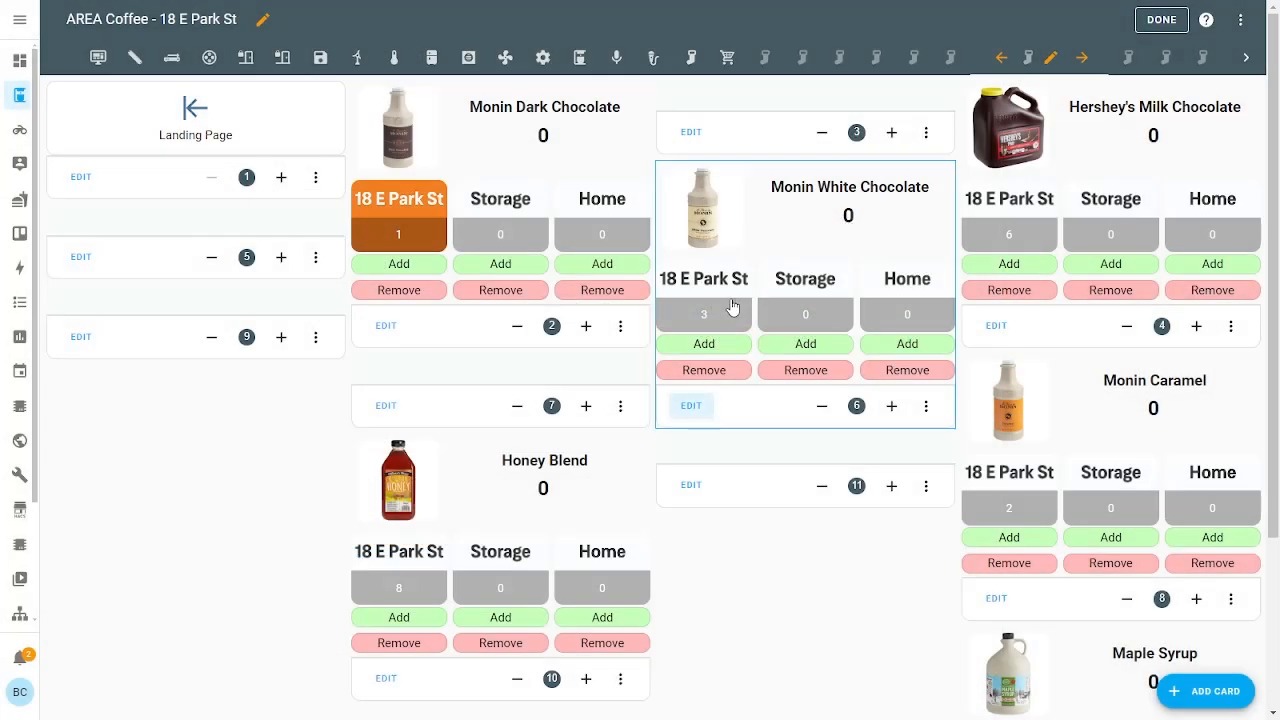
# Go to the Landing Page, open Cups & Lids and view the 20oz Hot Cups count details
pyautogui.scroll(-3, 711, 321)
pyautogui.scroll(3, 711, 321)
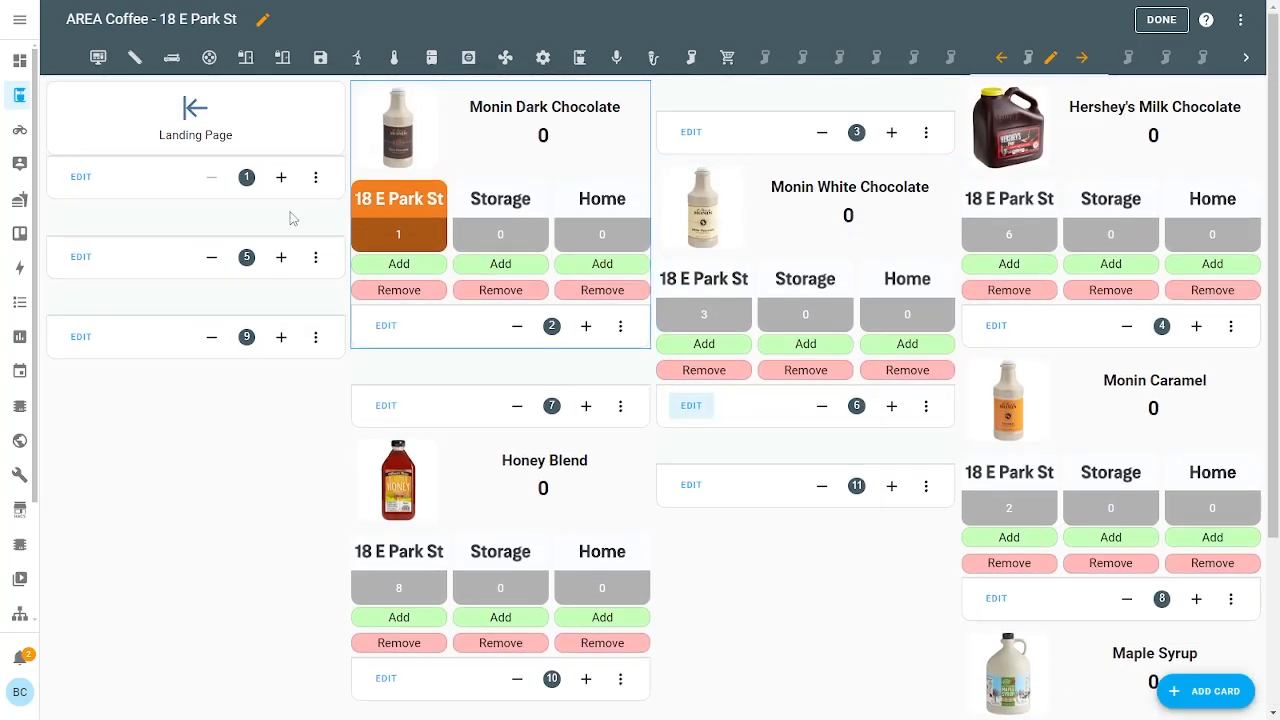
pyautogui.click(200, 150)
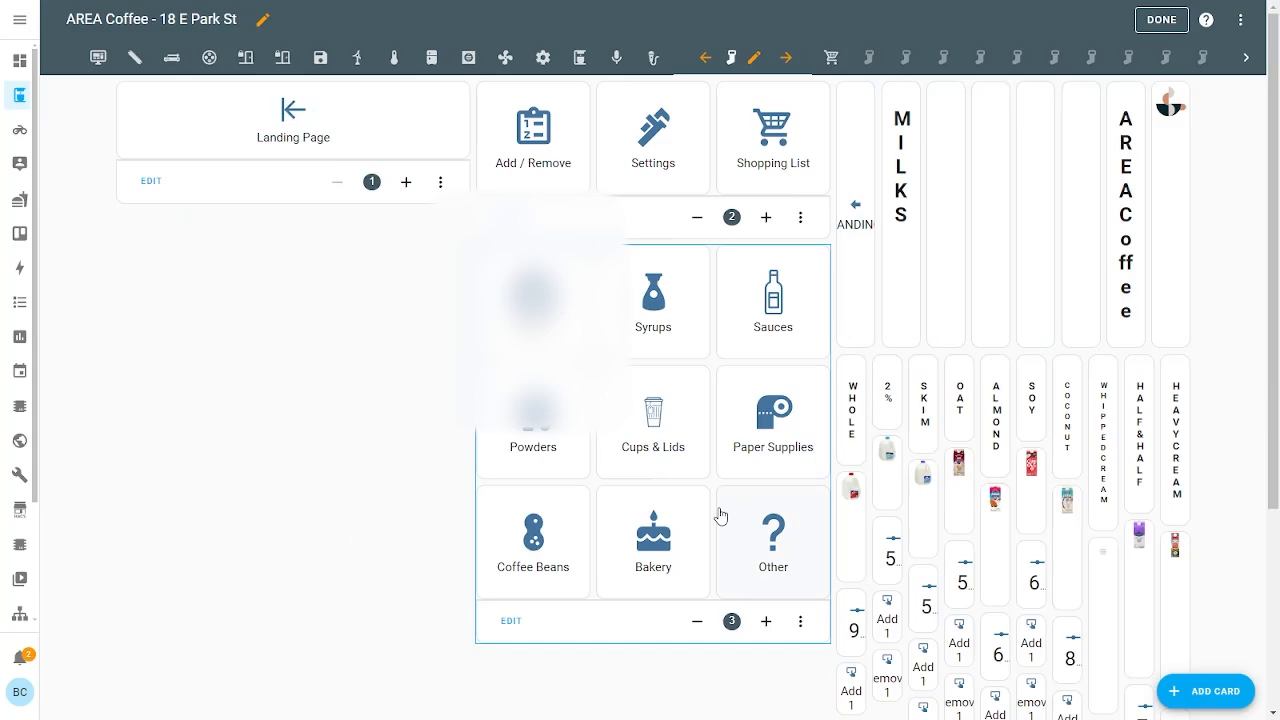
pyautogui.click(686, 444)
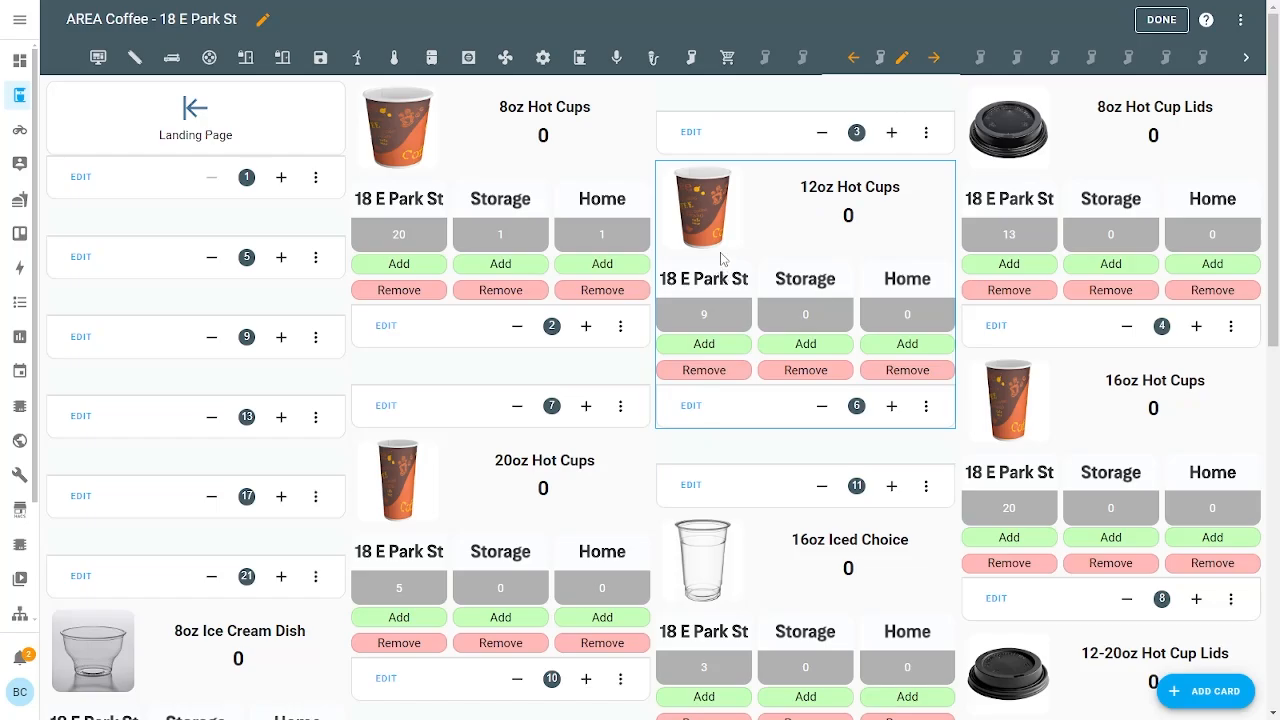
pyautogui.scroll(-5, 711, 257)
pyautogui.scroll(5, 710, 259)
pyautogui.scroll(-3, 733, 257)
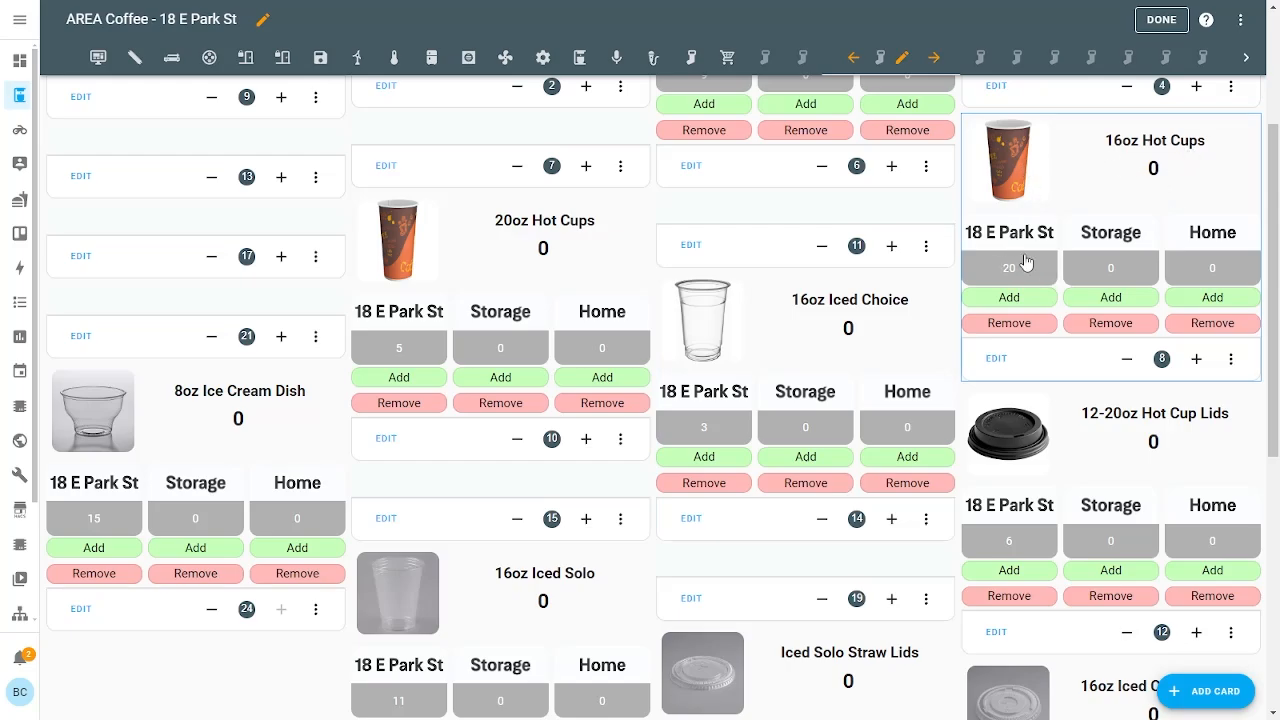
pyautogui.click(545, 250)
pyautogui.click(416, 284)
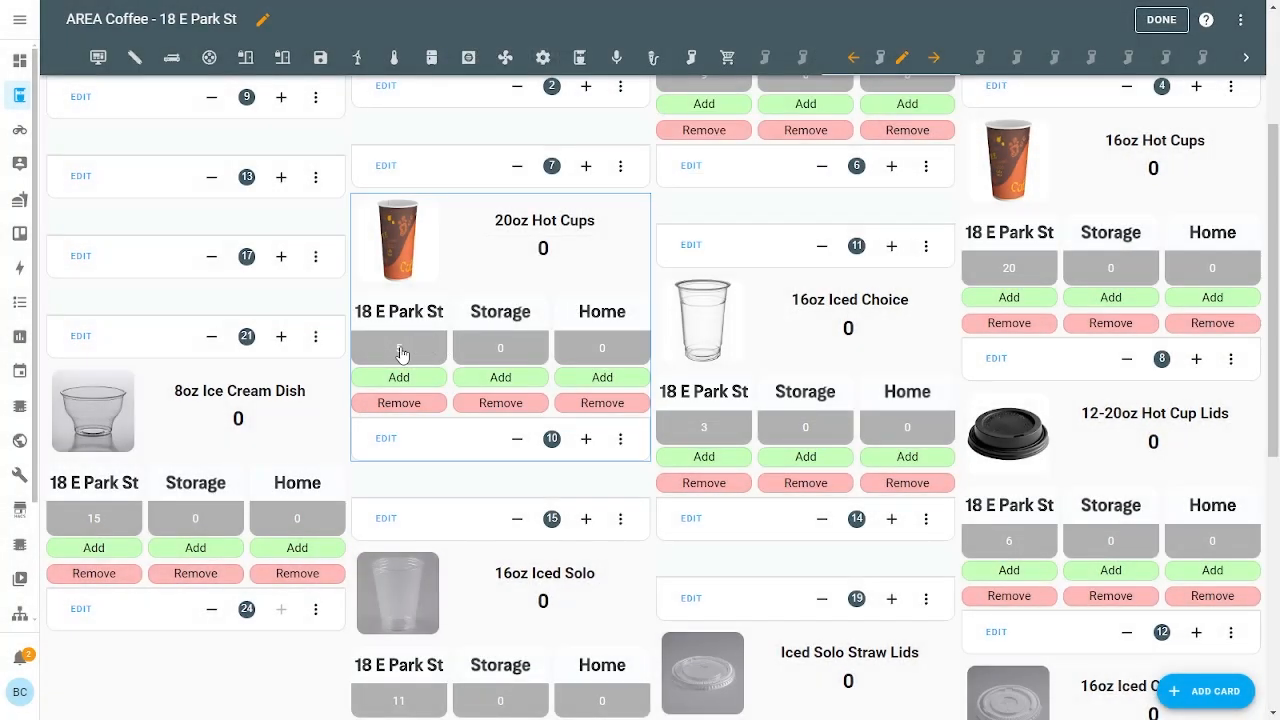
# Return to the landing dashboard and look at the Paper Supplies page
pyautogui.scroll(3, 620, 360)
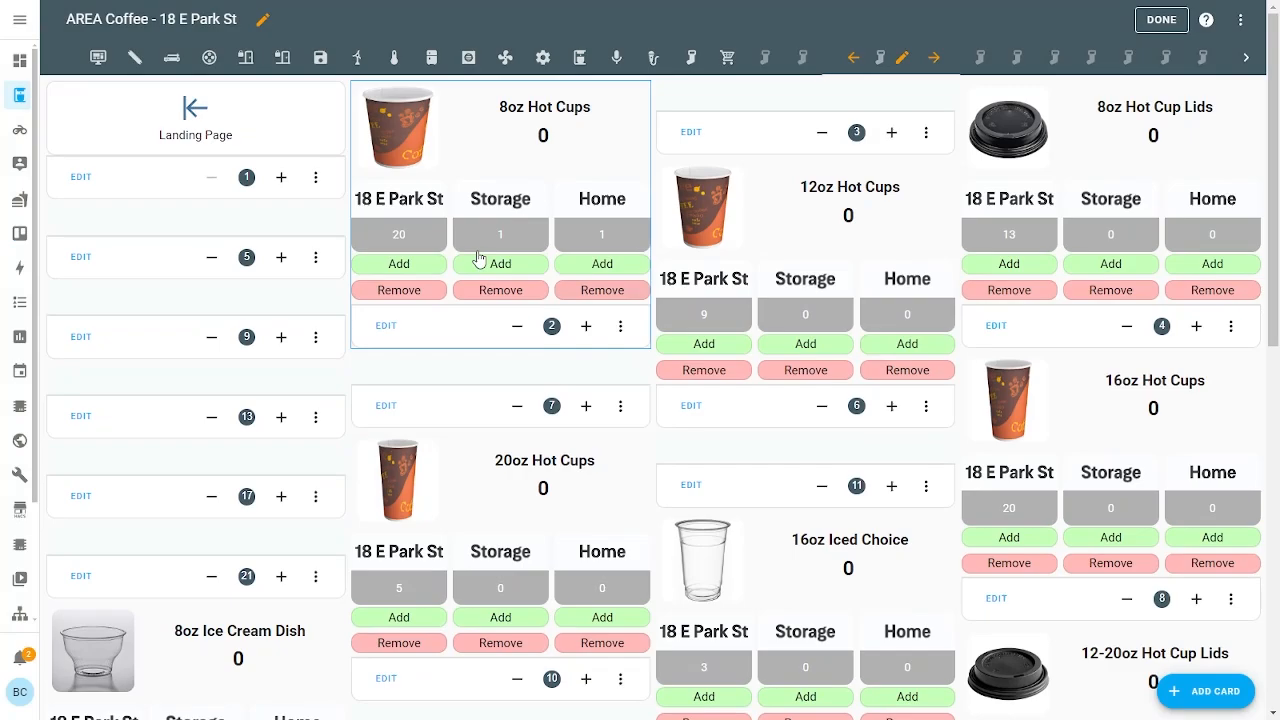
pyautogui.click(225, 150)
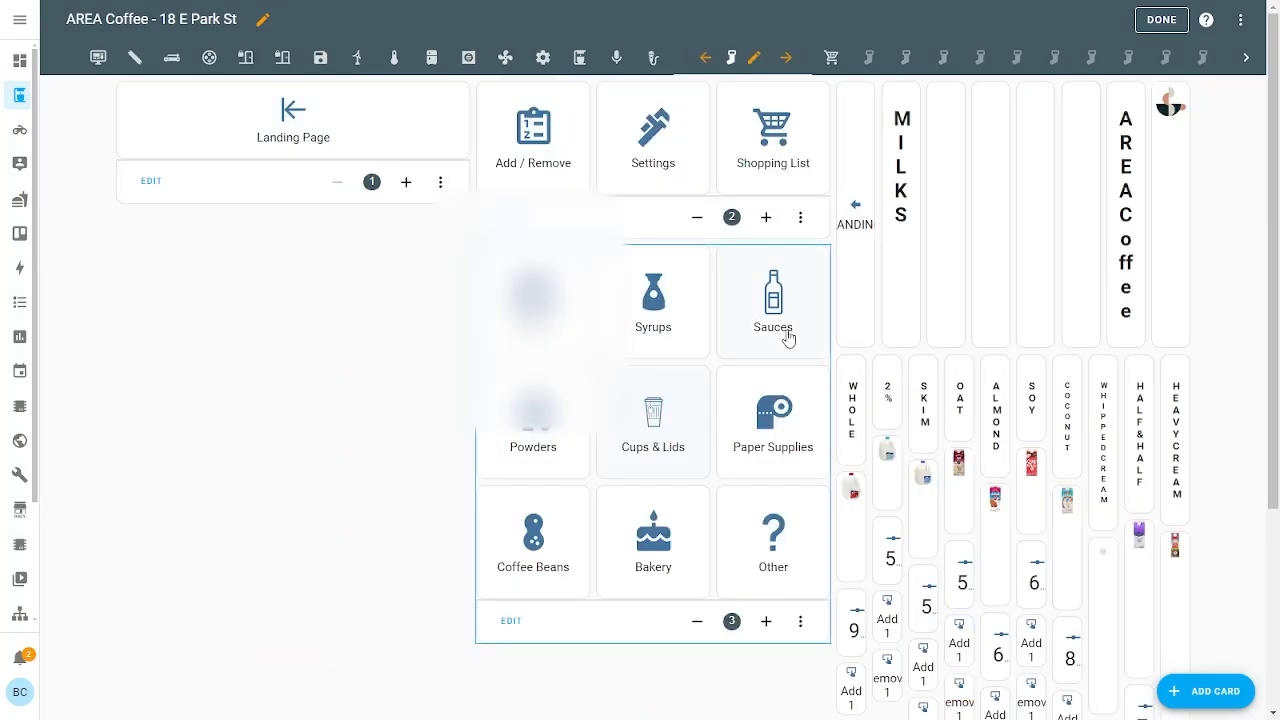
pyautogui.click(769, 400)
pyautogui.click(526, 155)
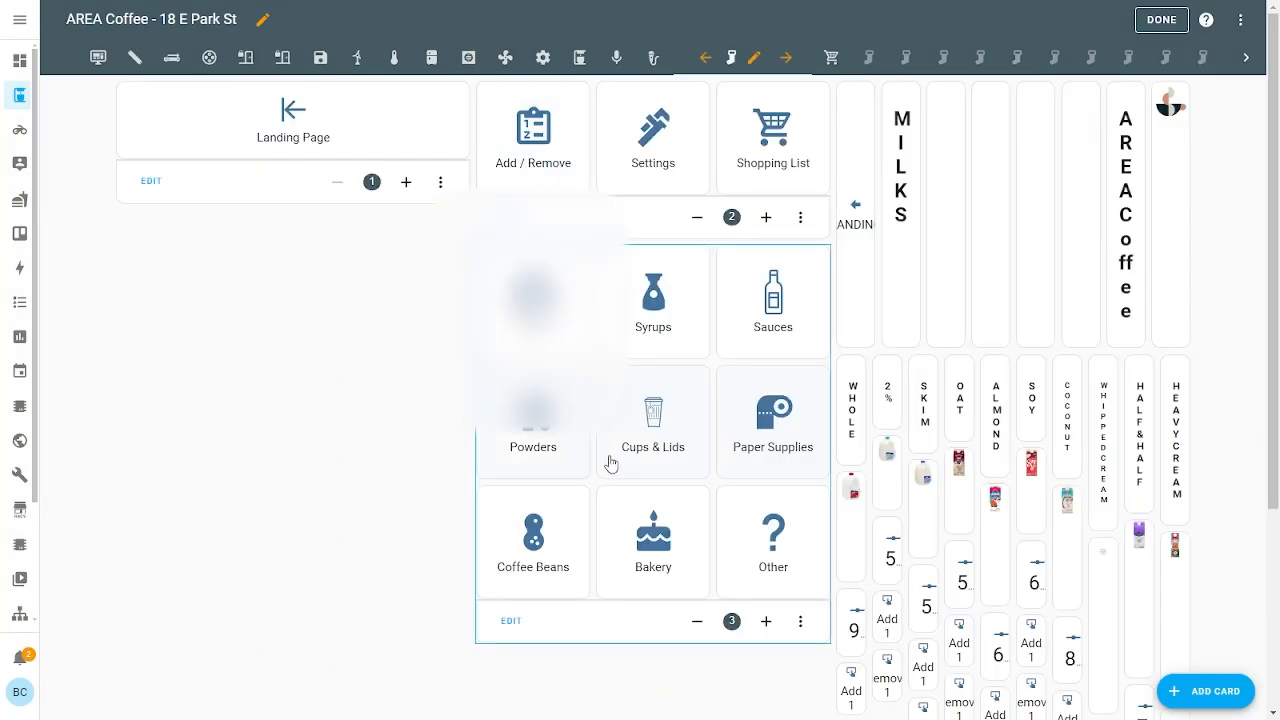
pyautogui.click(533, 445)
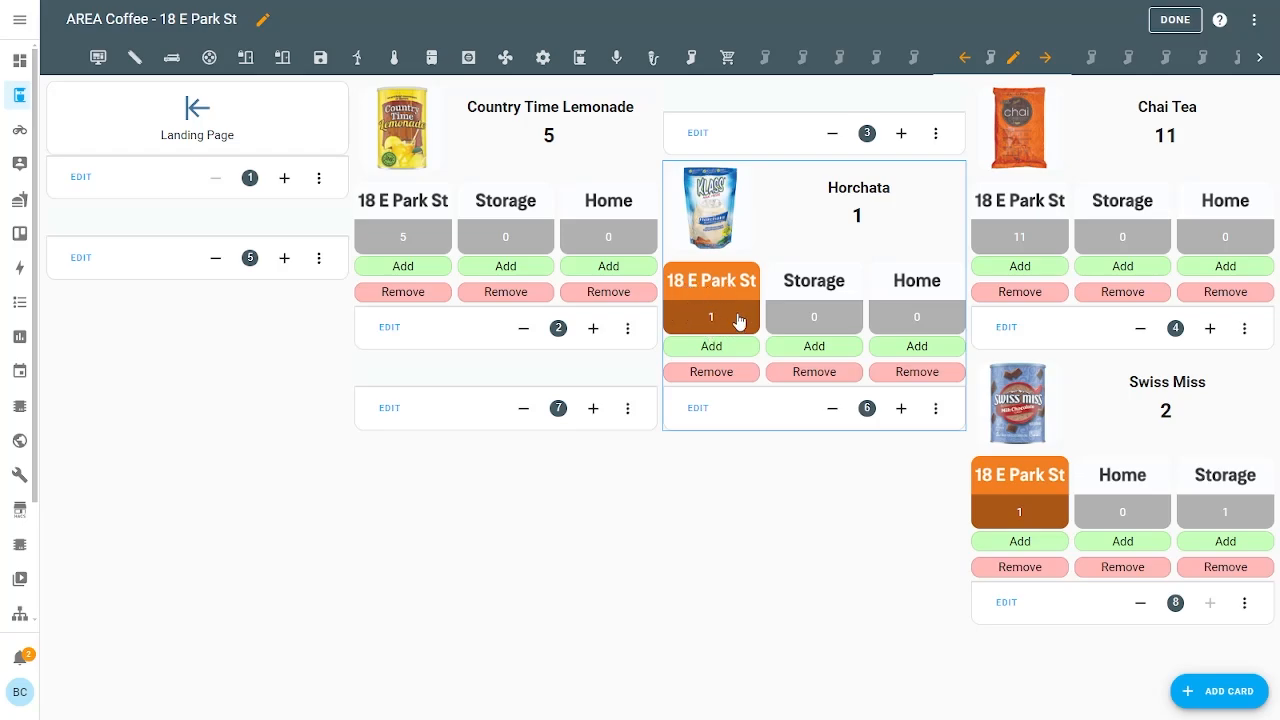
pyautogui.click(711, 372)
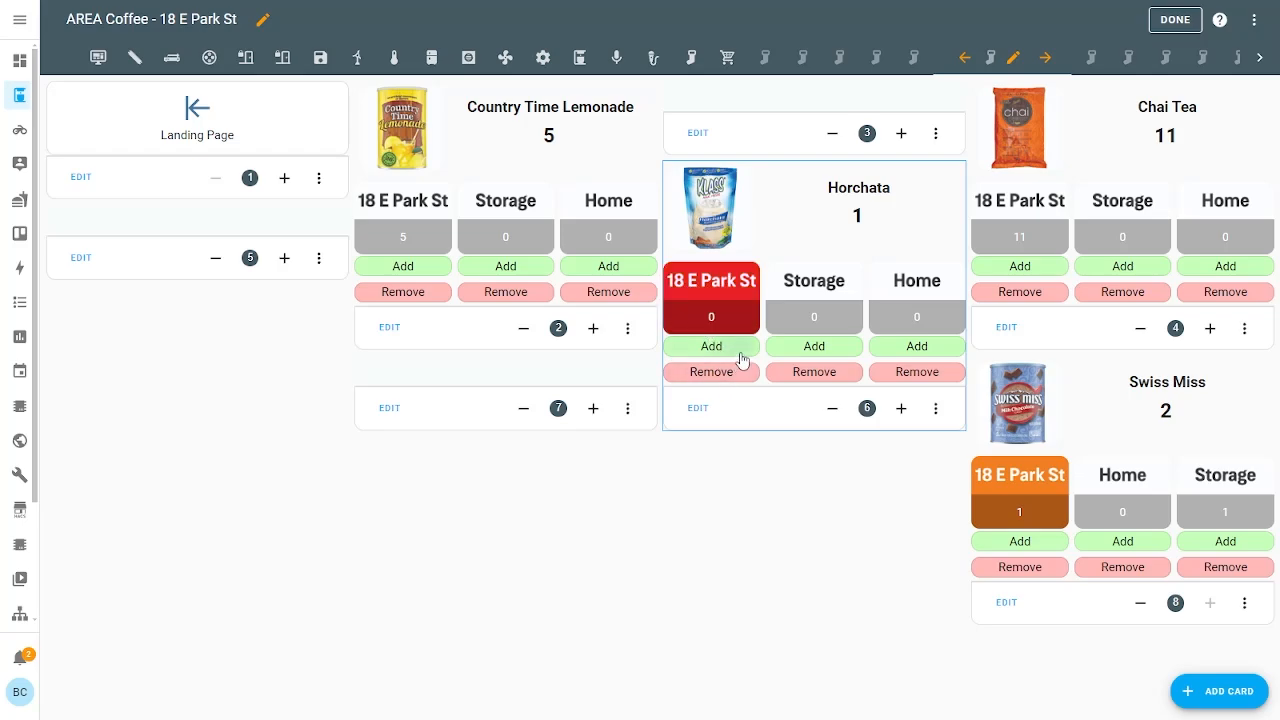
pyautogui.click(741, 348)
pyautogui.click(745, 348)
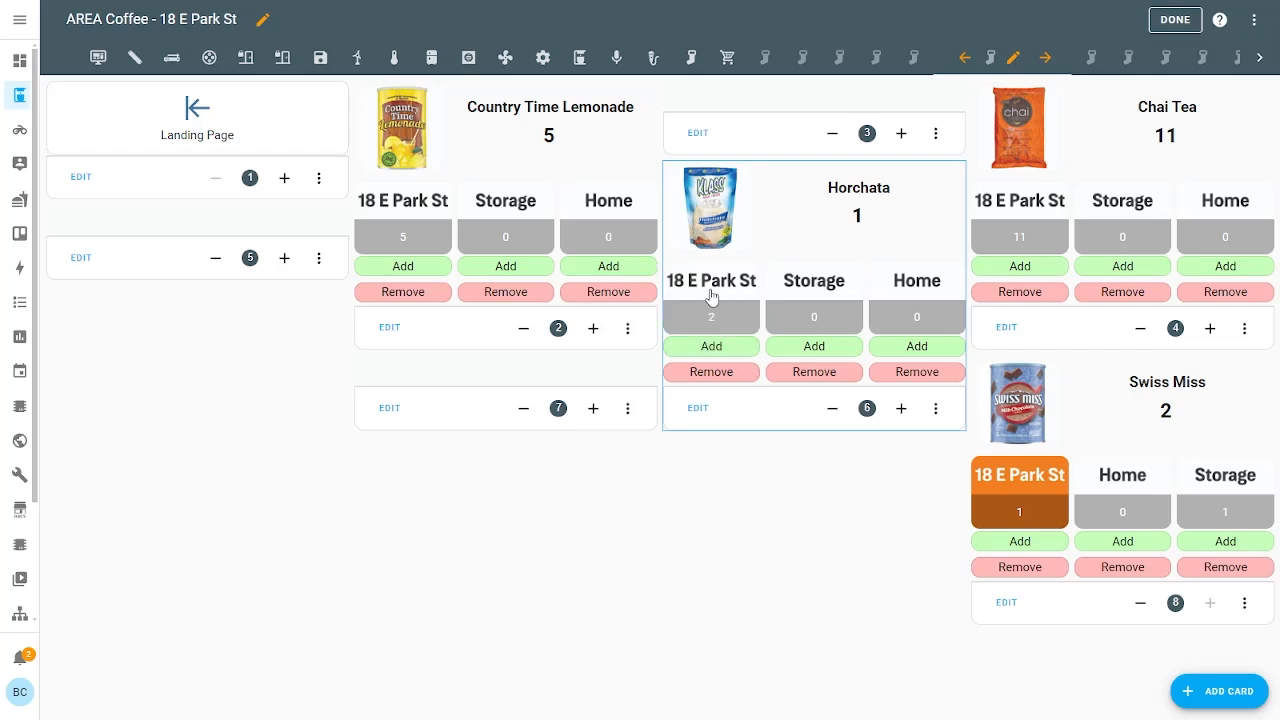
pyautogui.click(729, 373)
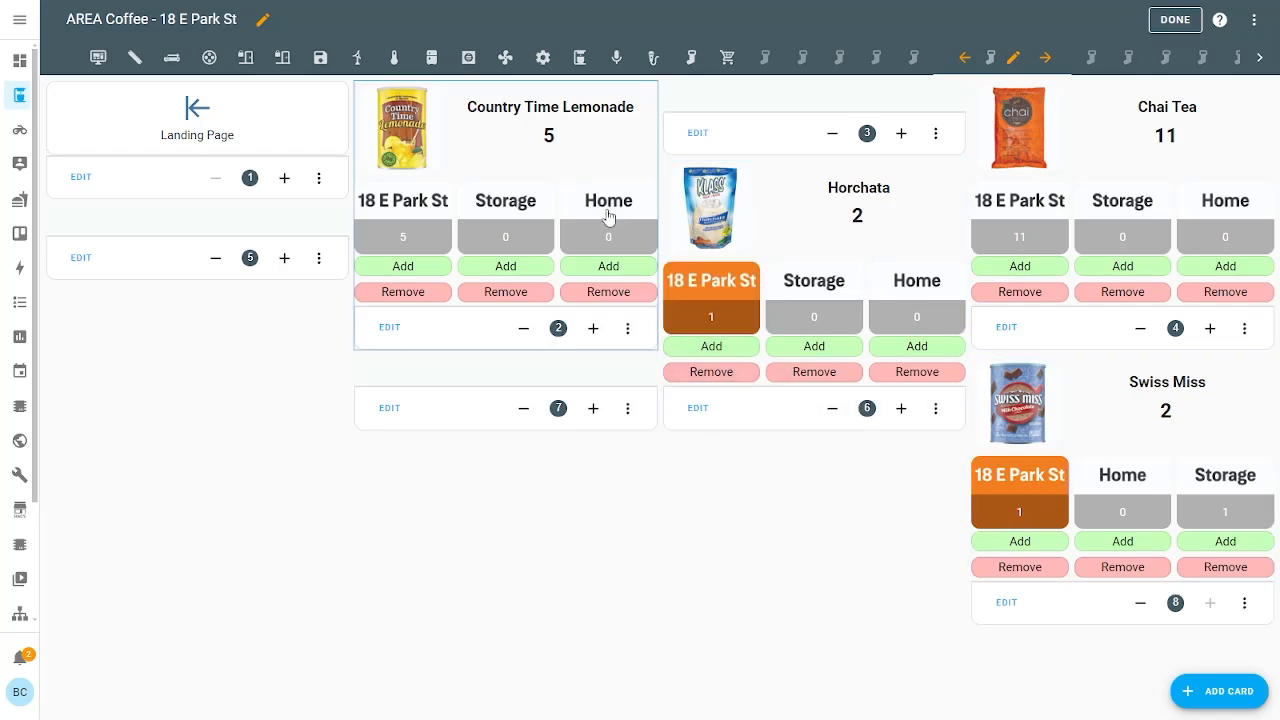
# Preview the Powders cards in DevTools' iPhone XR mode, scroll through them, then close DevTools
pyautogui.rightClick(672, 467)
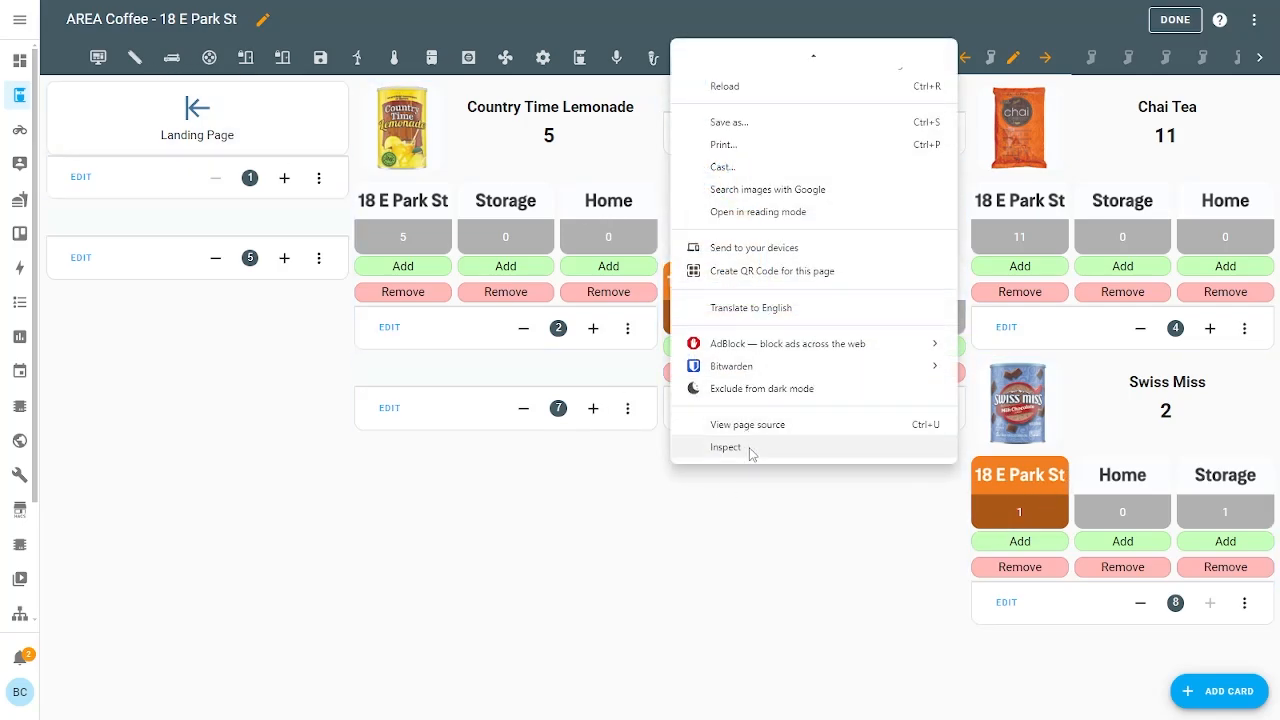
pyautogui.click(726, 447)
pyautogui.scroll(-3, 478, 293)
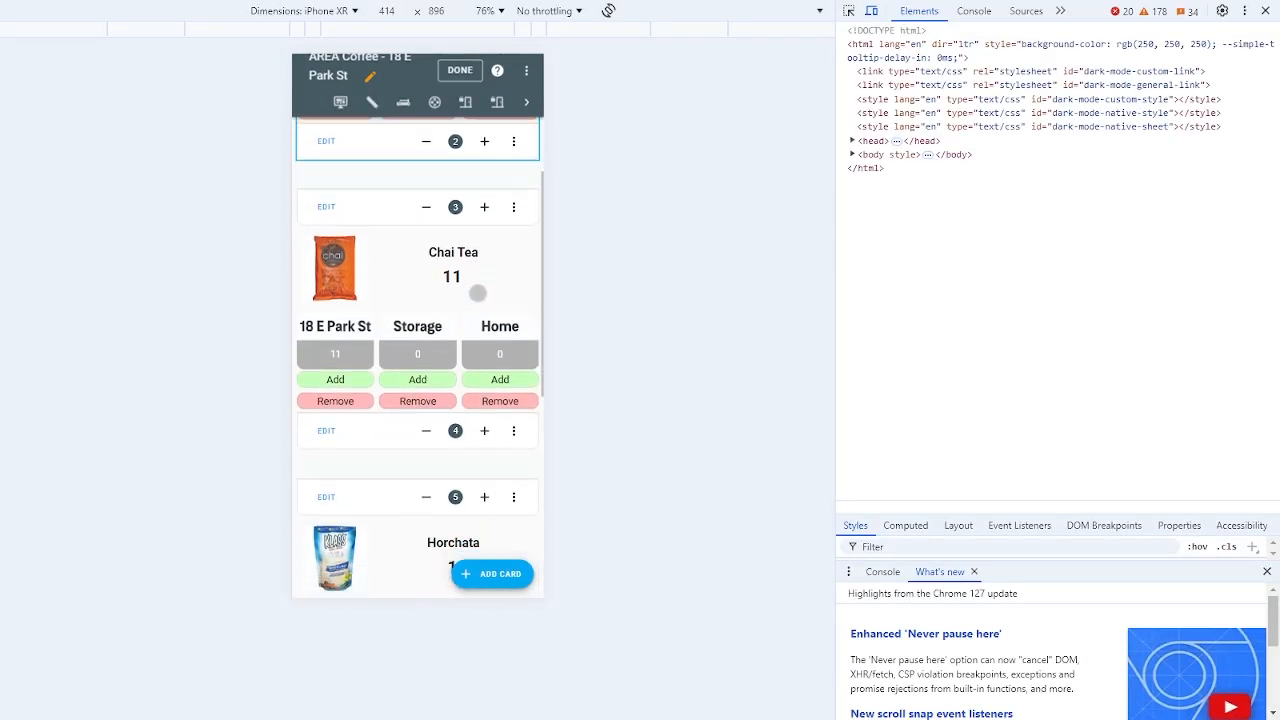
pyautogui.scroll(-4, 478, 293)
pyautogui.scroll(3, 414, 352)
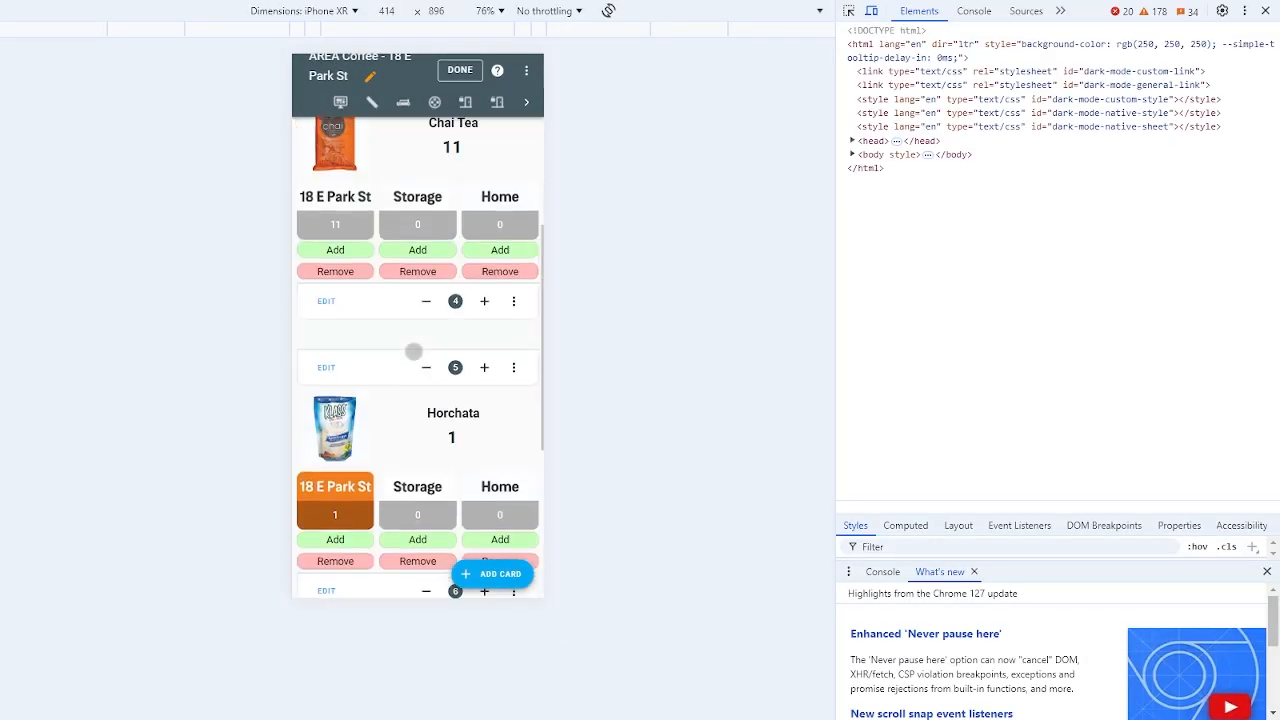
pyautogui.scroll(4, 414, 352)
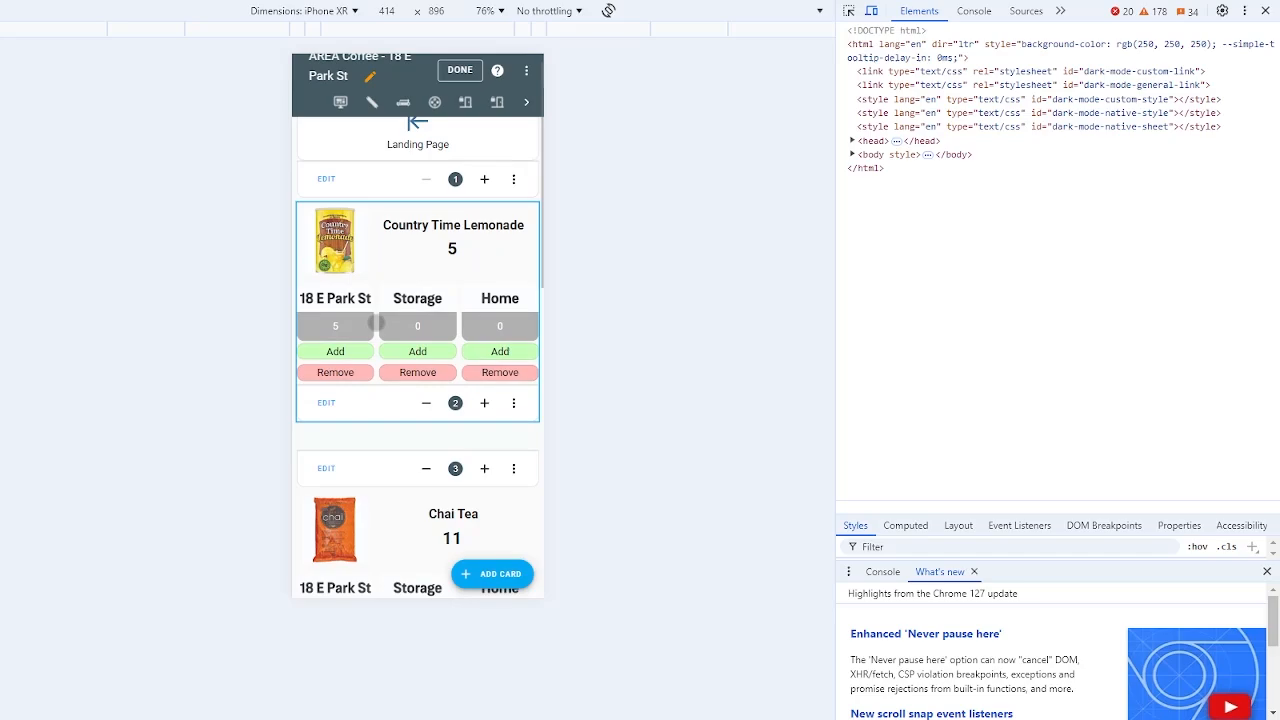
pyautogui.scroll(-5, 375, 322)
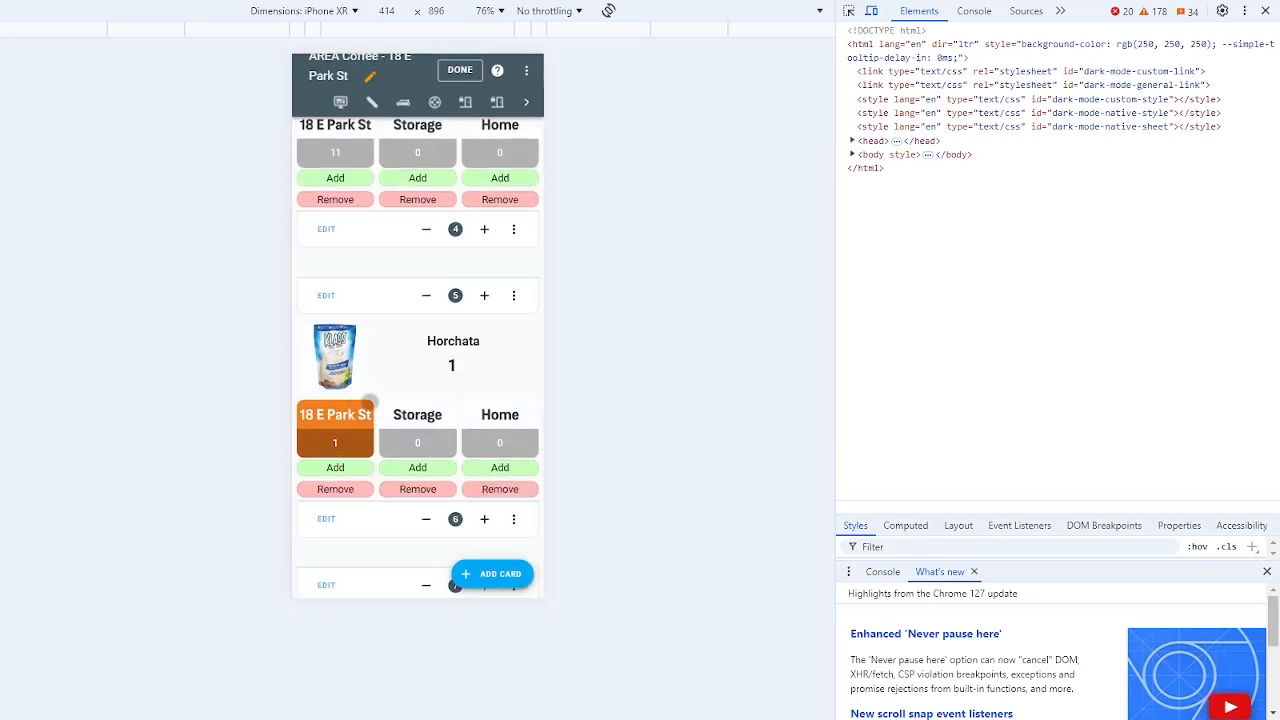
pyautogui.scroll(-1, 369, 401)
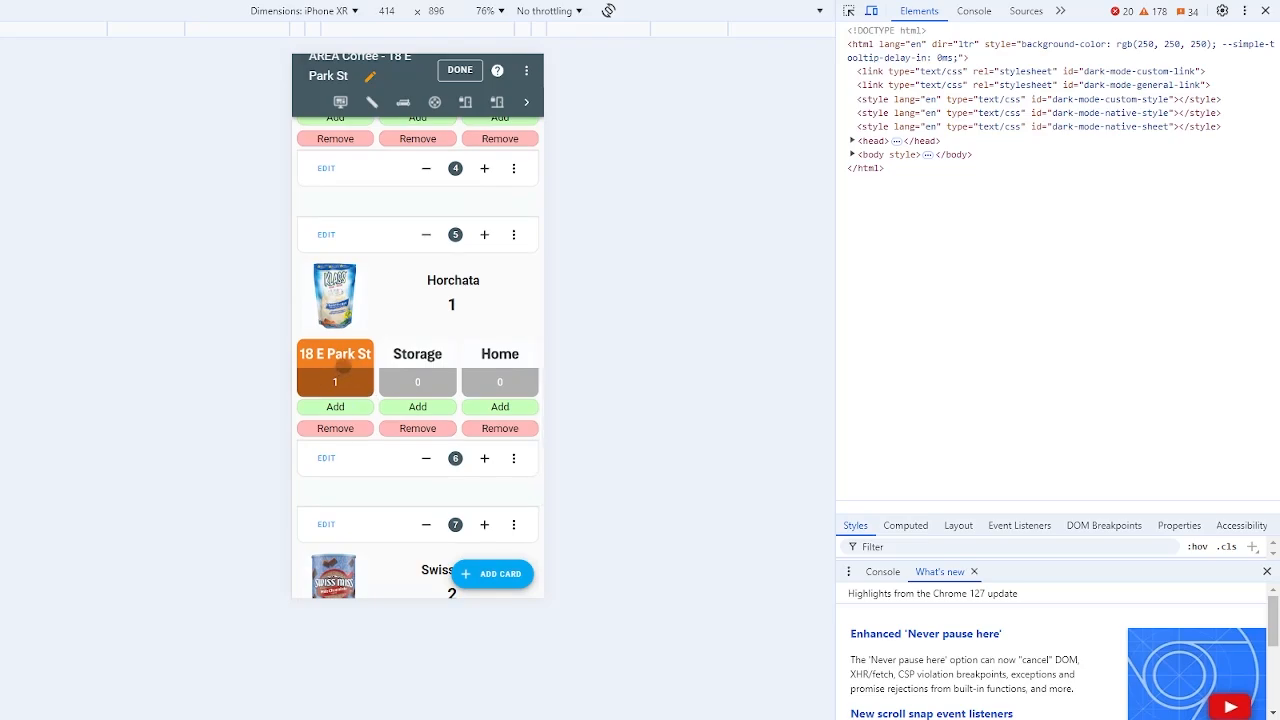
pyautogui.click(1265, 11)
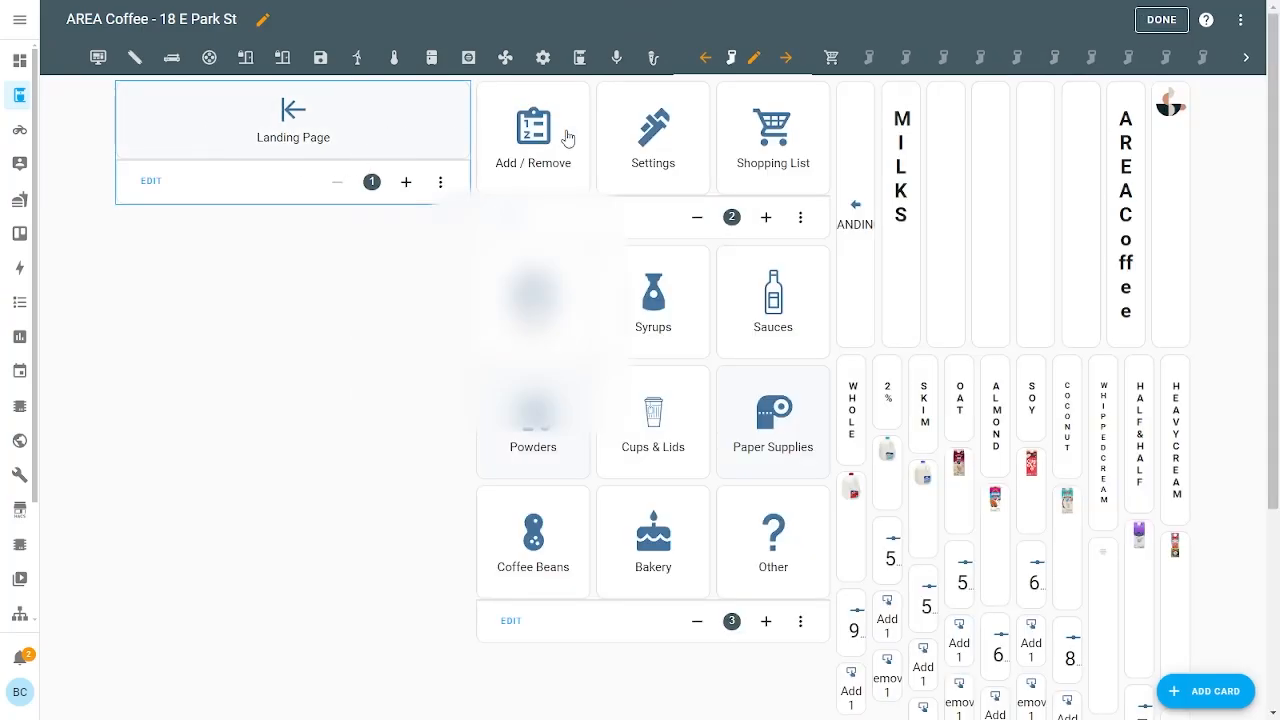
pyautogui.click(567, 137)
pyautogui.scroll(-3, 1017, 308)
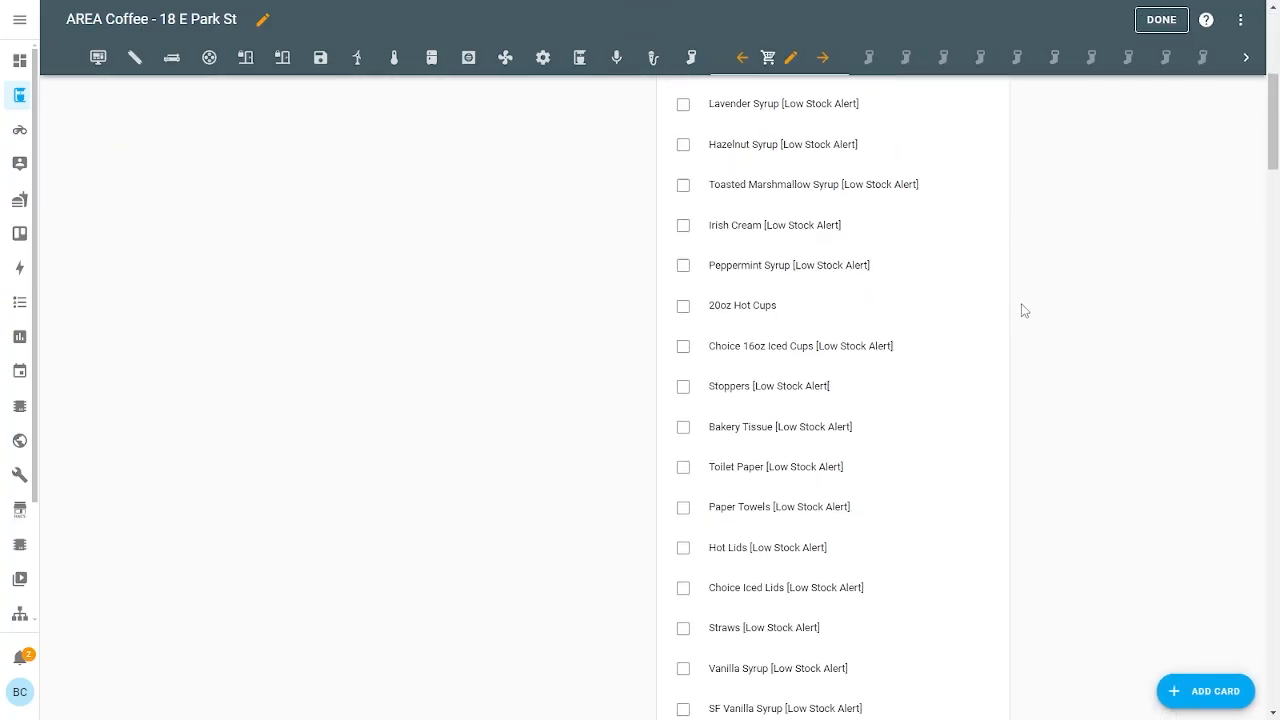
pyautogui.scroll(-1, 1021, 310)
pyautogui.scroll(3, 1023, 309)
pyautogui.scroll(-4, 1023, 309)
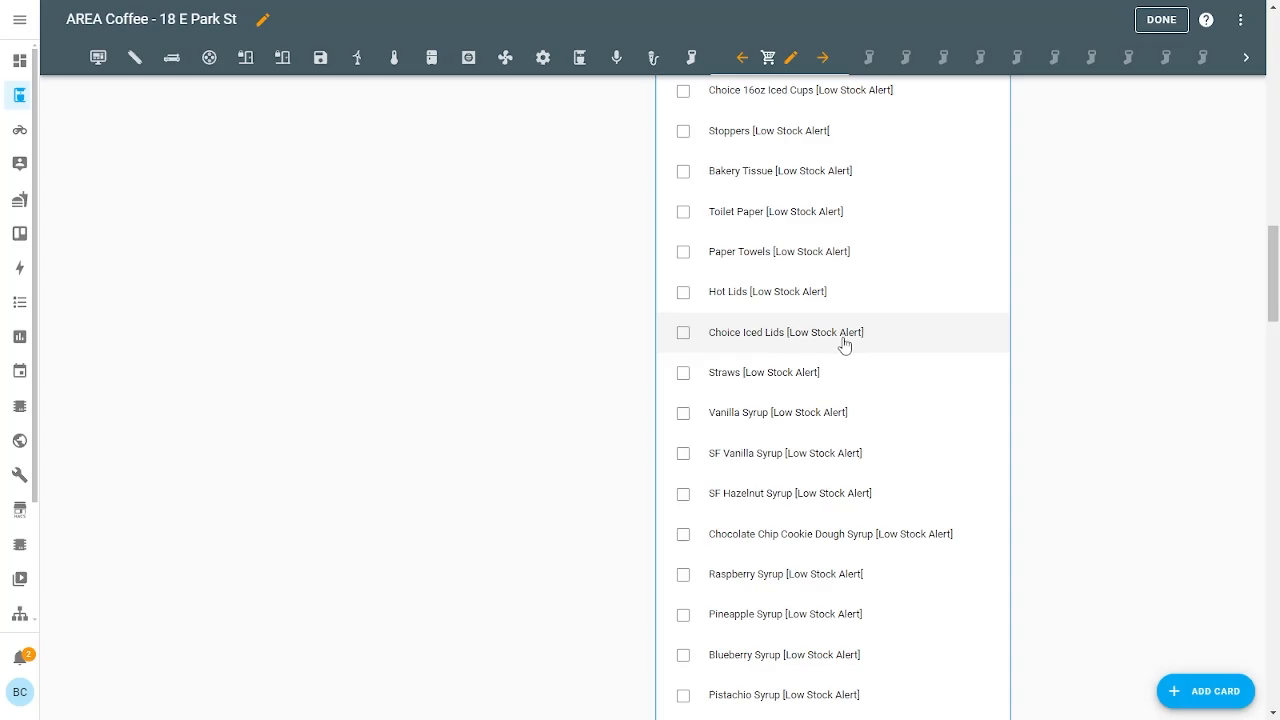
pyautogui.scroll(-10, 840, 346)
pyautogui.scroll(5, 848, 346)
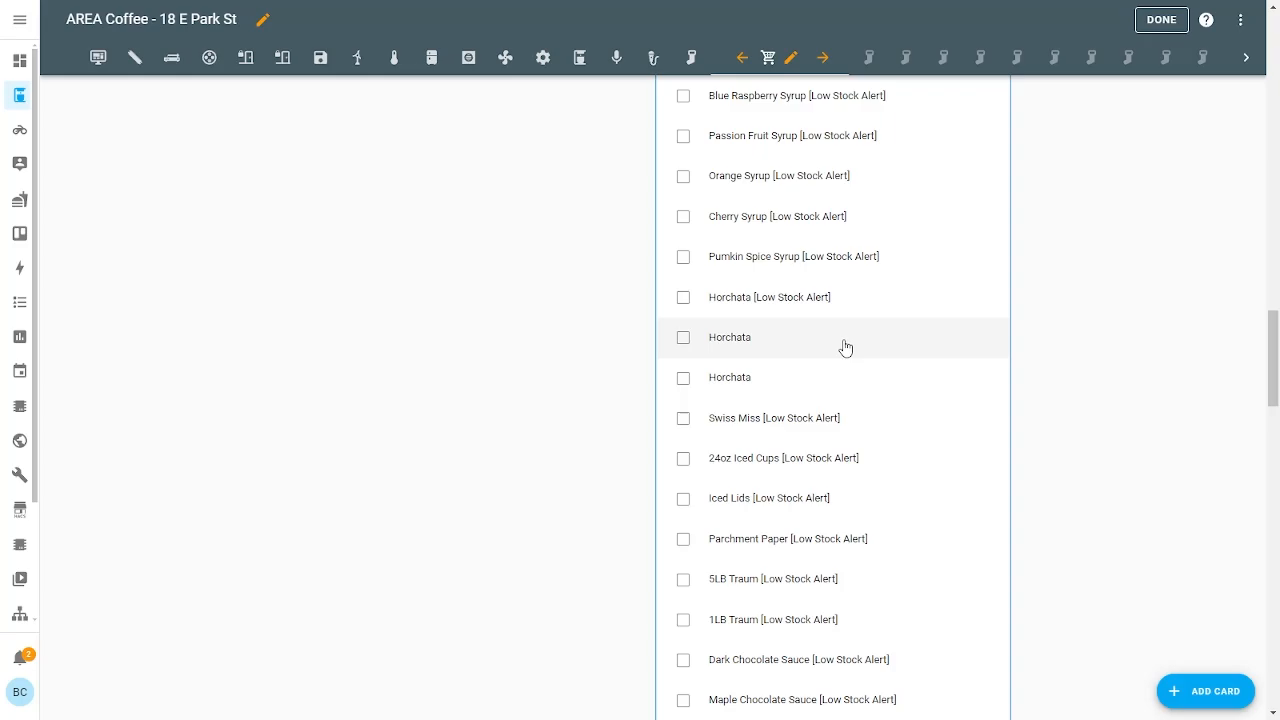
pyautogui.scroll(-5, 845, 347)
pyautogui.scroll(-15, 798, 465)
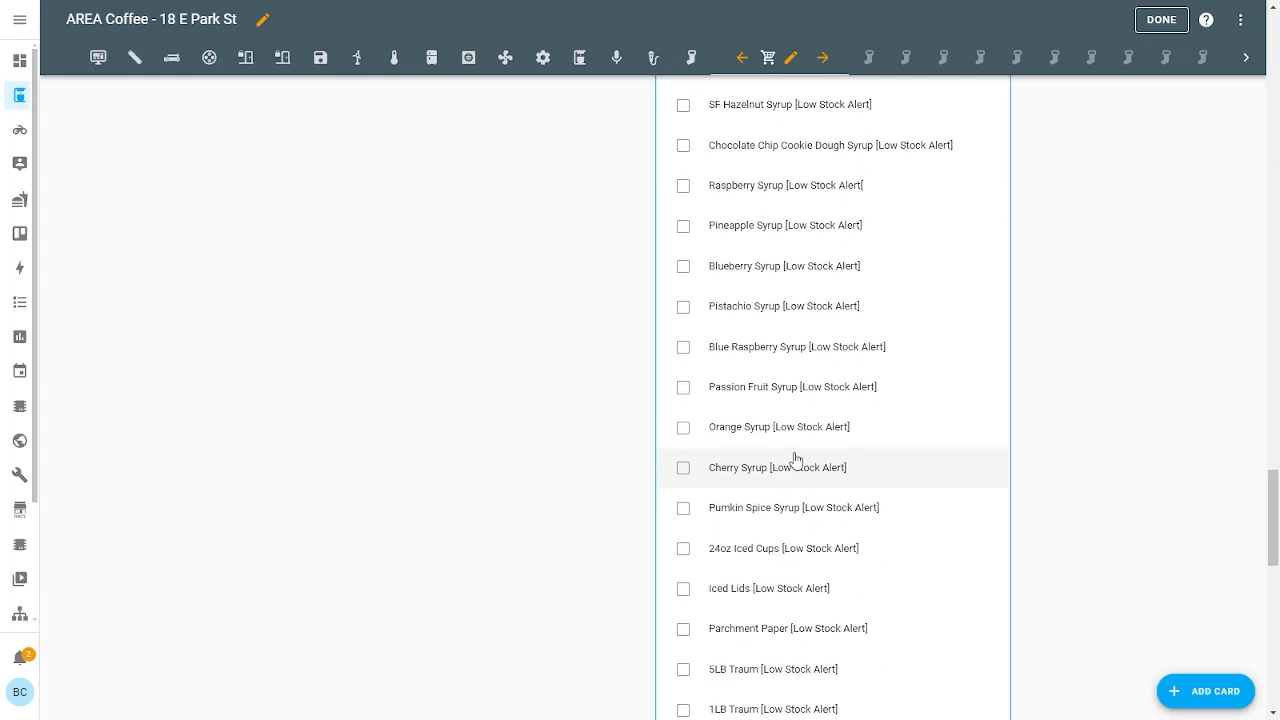